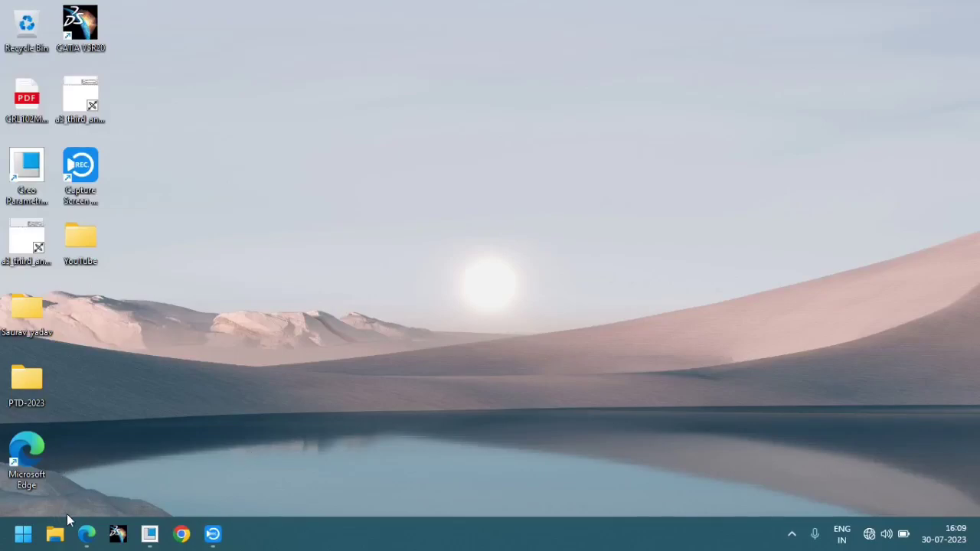
- Zoom the connecting rod PDF to its title block and copy drawing number CRL102SA001
{"action": "left_click", "coordinate": [81, 535]}
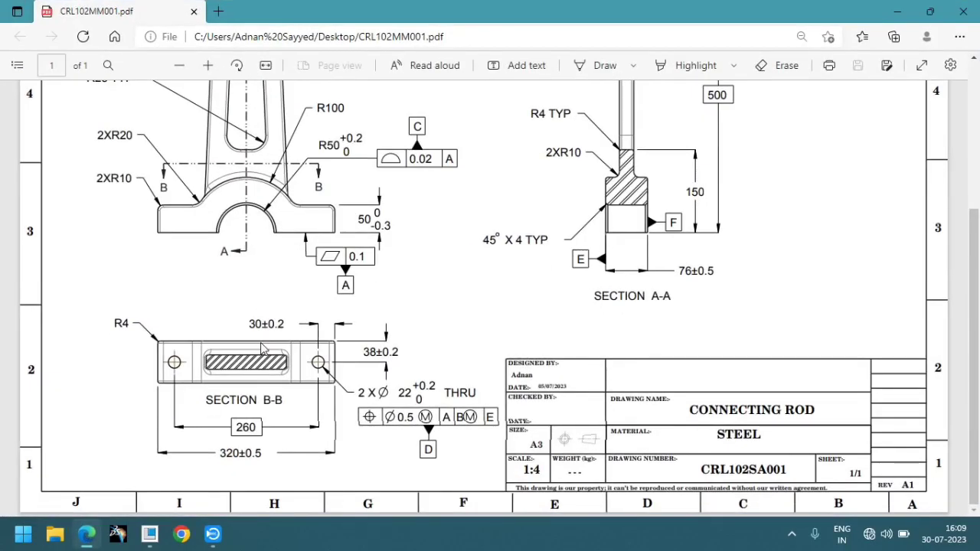
{"action": "scroll", "coordinate": [260, 349], "scroll_direction": "up", "scroll_amount": 1, "text": "ctrl"}
{"action": "scroll", "coordinate": [263, 345], "scroll_direction": "down", "scroll_amount": 3, "text": "ctrl"}
{"action": "scroll", "coordinate": [624, 416], "scroll_direction": "up", "scroll_amount": 1, "text": "ctrl"}
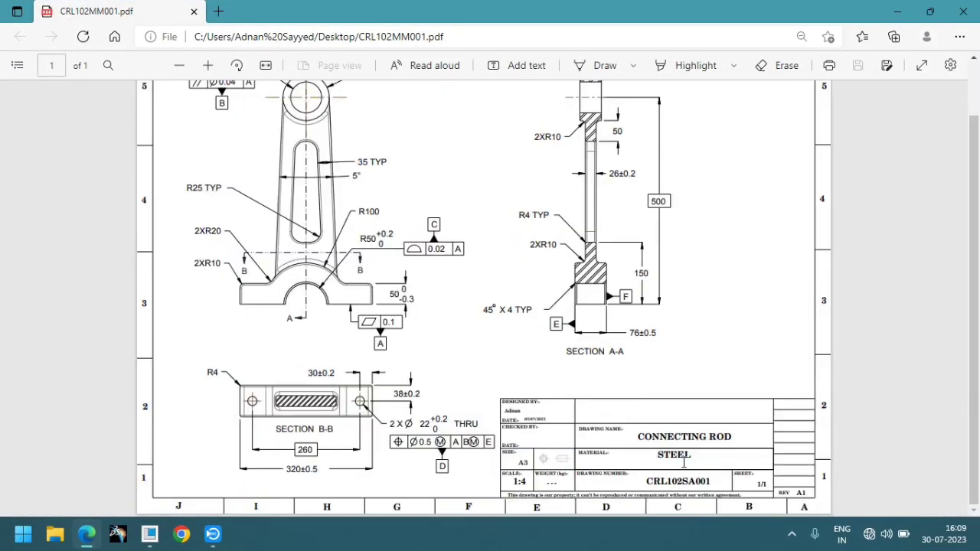
{"action": "scroll", "coordinate": [687, 471], "scroll_direction": "up", "scroll_amount": 1, "text": "ctrl"}
{"action": "scroll", "coordinate": [704, 474], "scroll_direction": "down", "scroll_amount": 1, "text": "ctrl"}
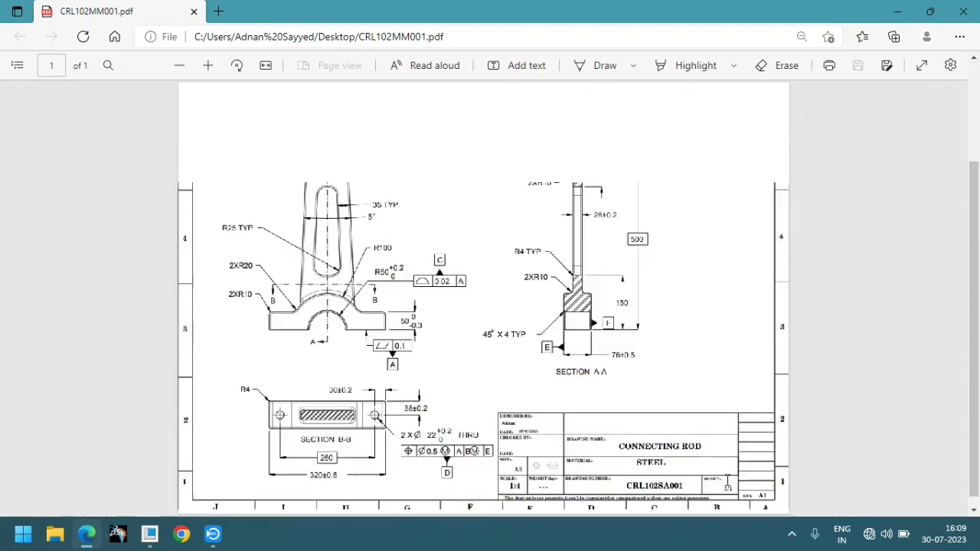
{"action": "scroll", "coordinate": [727, 479], "scroll_direction": "up", "scroll_amount": 1, "text": "ctrl"}
{"action": "scroll", "coordinate": [727, 479], "scroll_direction": "up", "scroll_amount": 2, "text": "ctrl"}
{"action": "scroll", "coordinate": [712, 471], "scroll_direction": "up", "scroll_amount": 1, "text": "ctrl"}
{"action": "double_click", "coordinate": [693, 463]}
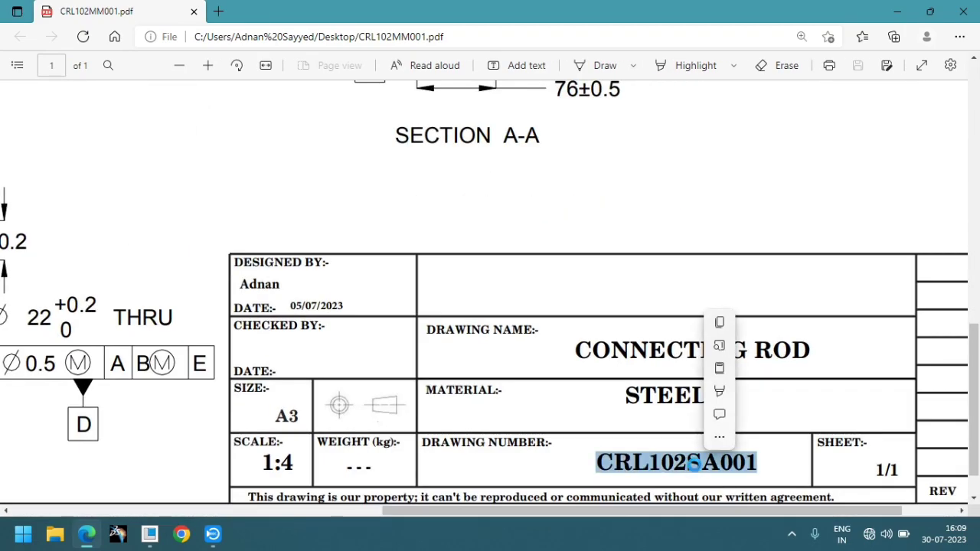
{"action": "key", "text": "ctrl+c"}
{"action": "left_click", "coordinate": [888, 9]}
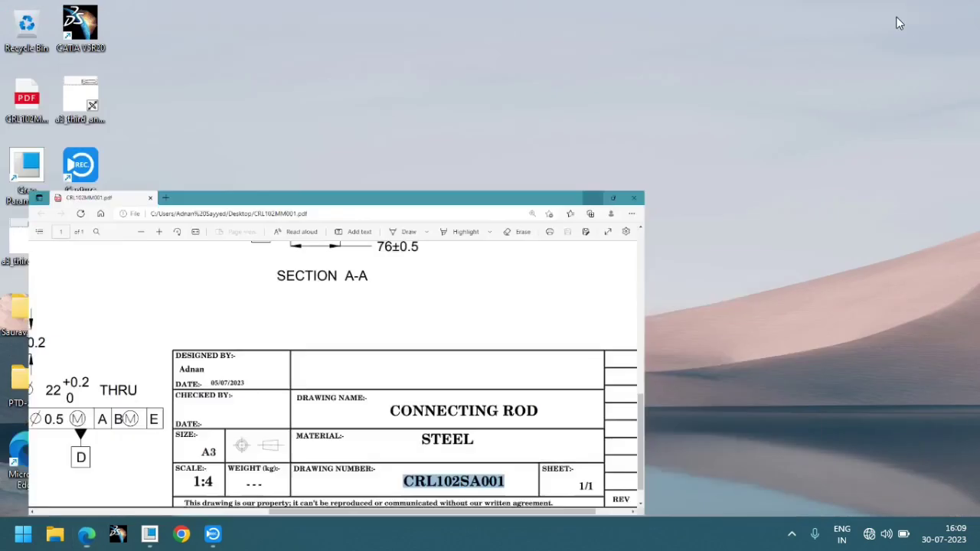
- Rename the new folder inside YouTube to CRL102SA001 and open it
{"action": "double_click", "coordinate": [80, 237]}
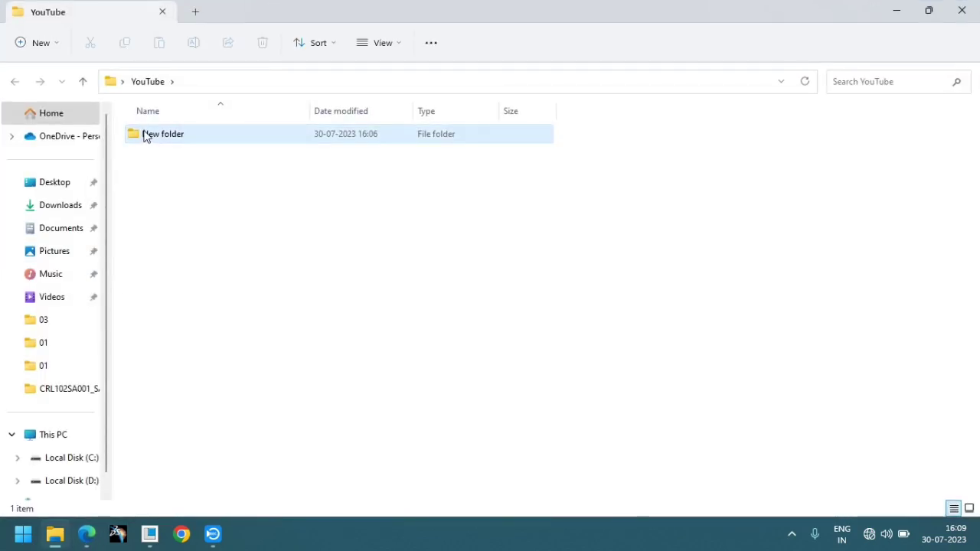
{"action": "left_click", "coordinate": [143, 133]}
{"action": "key", "text": "F2"}
{"action": "key", "text": "ctrl+v"}
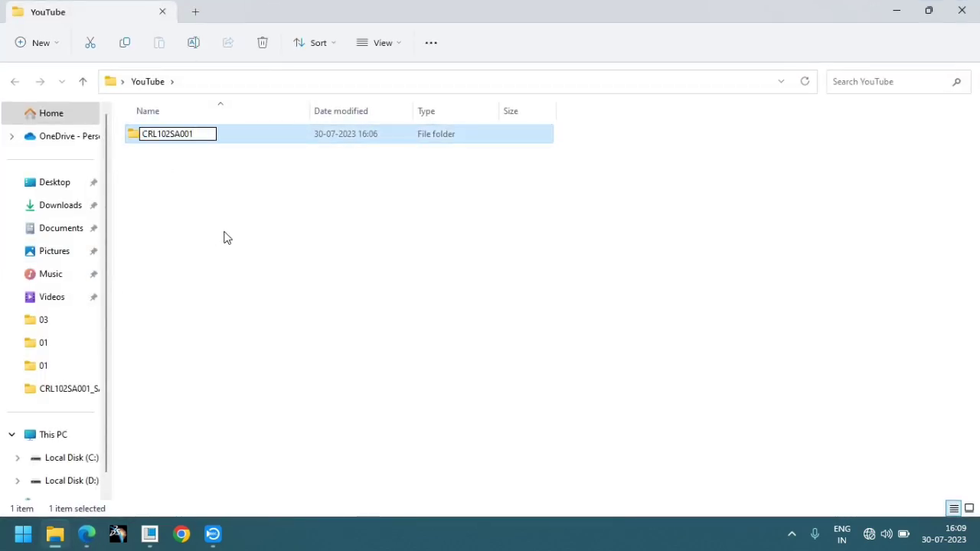
{"action": "key", "text": "Return"}
{"action": "double_click", "coordinate": [225, 145]}
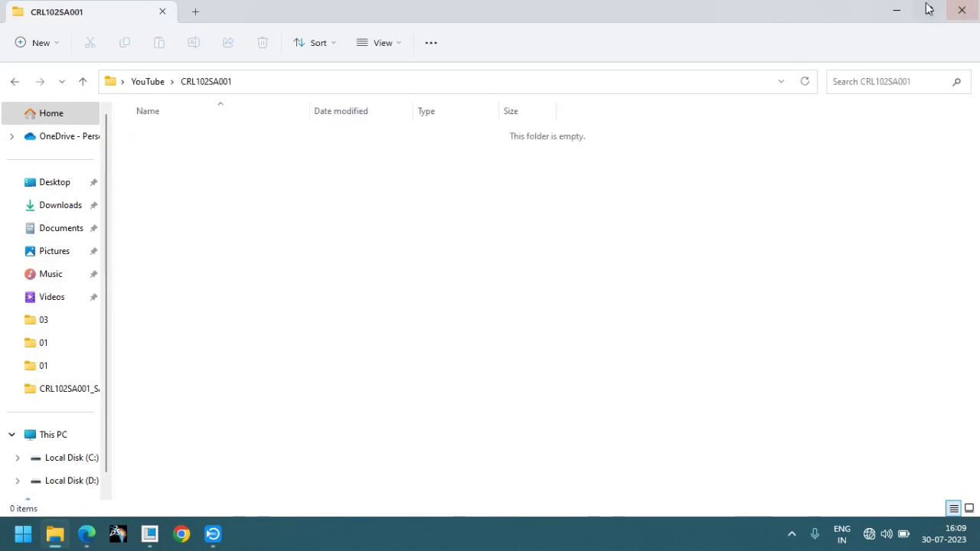
{"action": "left_click", "coordinate": [899, 6]}
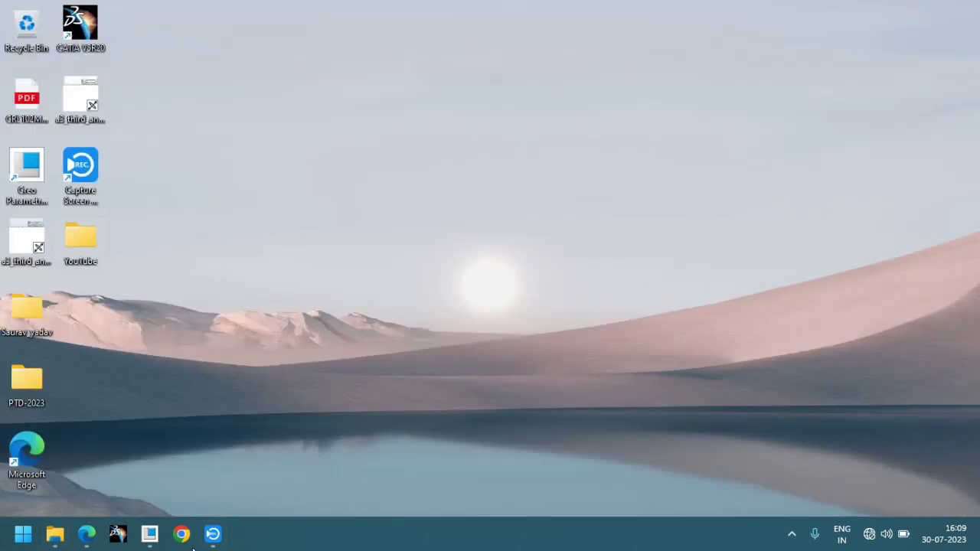
- Set Creo's working directory to Desktop > YouTube > CRL102SA001, then bring up Creo Options
{"action": "left_click", "coordinate": [149, 534]}
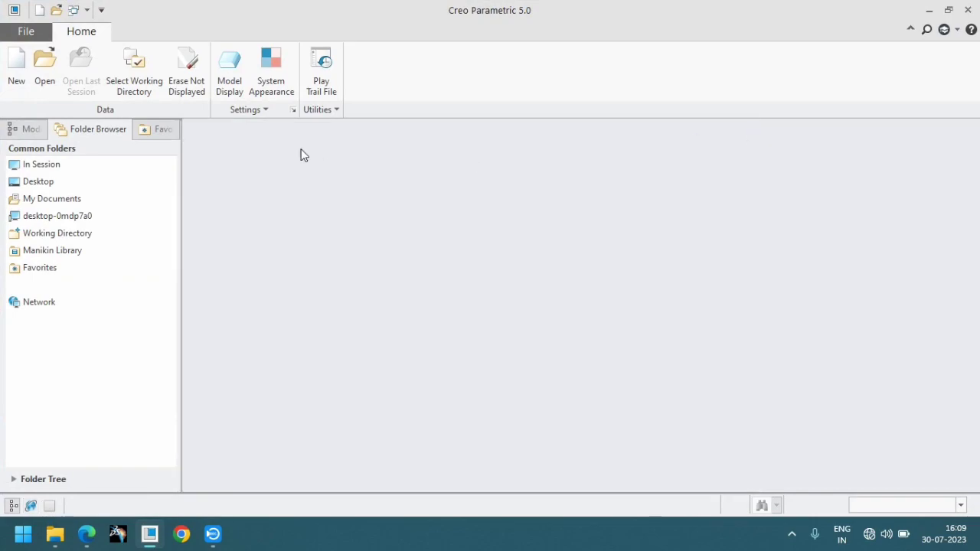
{"action": "left_click", "coordinate": [150, 90]}
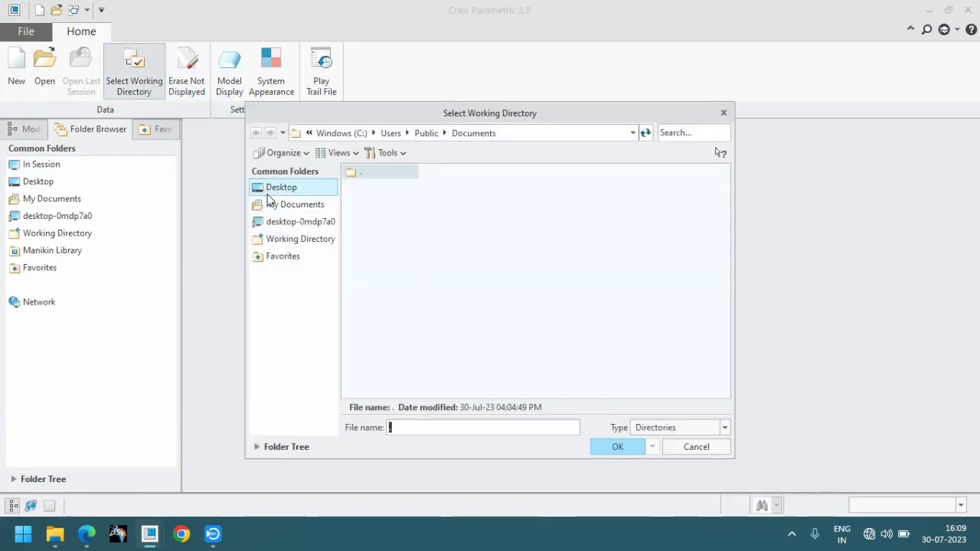
{"action": "double_click", "coordinate": [383, 215]}
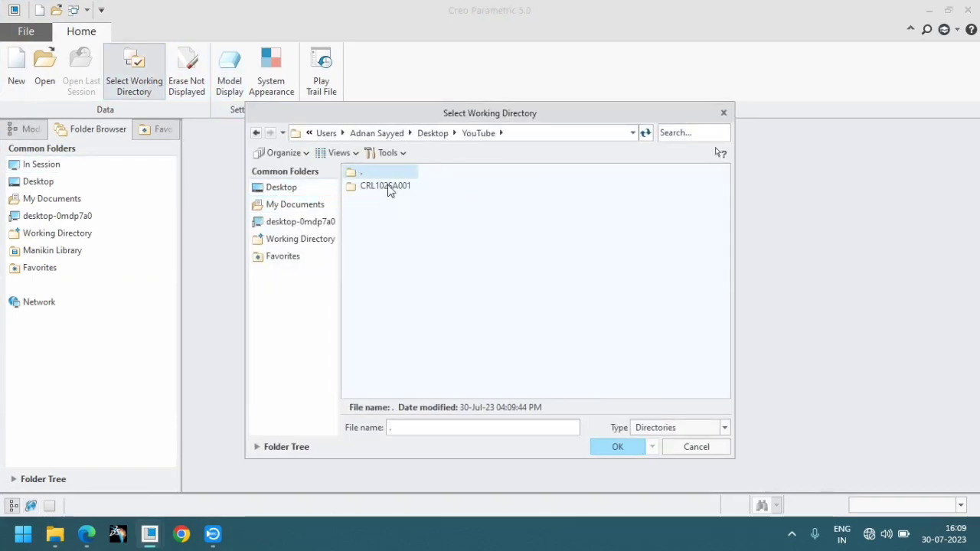
{"action": "double_click", "coordinate": [387, 186]}
{"action": "key", "text": "Return"}
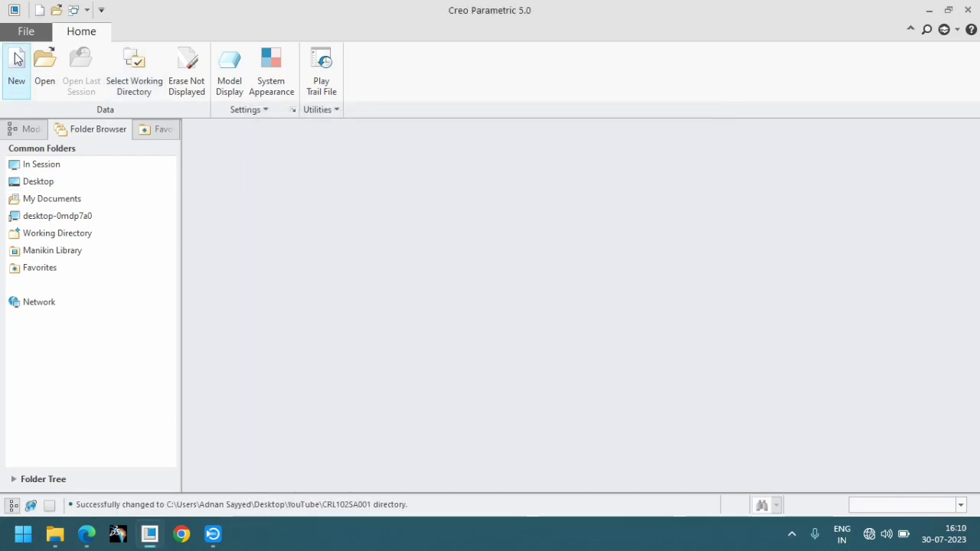
{"action": "left_click", "coordinate": [26, 32]}
{"action": "left_click", "coordinate": [103, 335]}
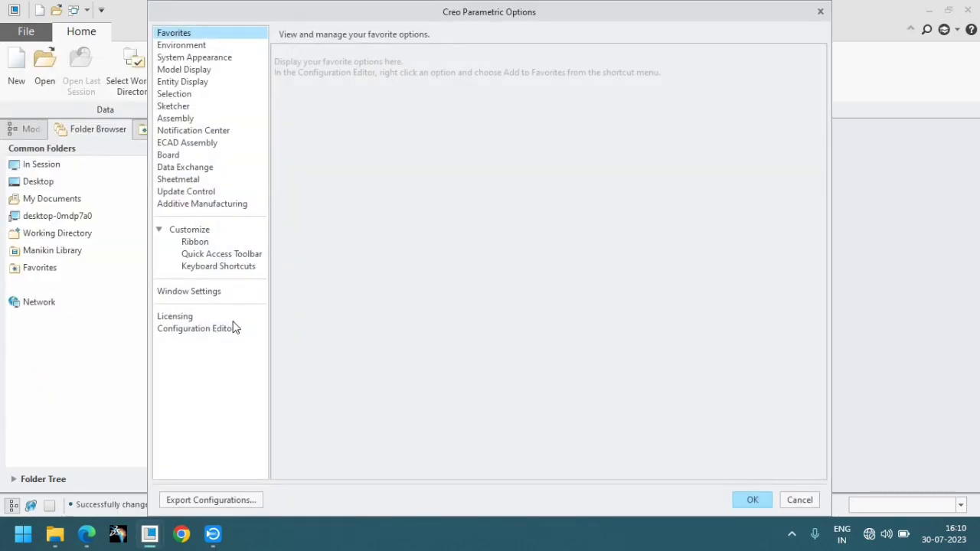
- Set the default model orientation to Isometric
{"action": "left_click", "coordinate": [234, 328]}
{"action": "left_click", "coordinate": [201, 70]}
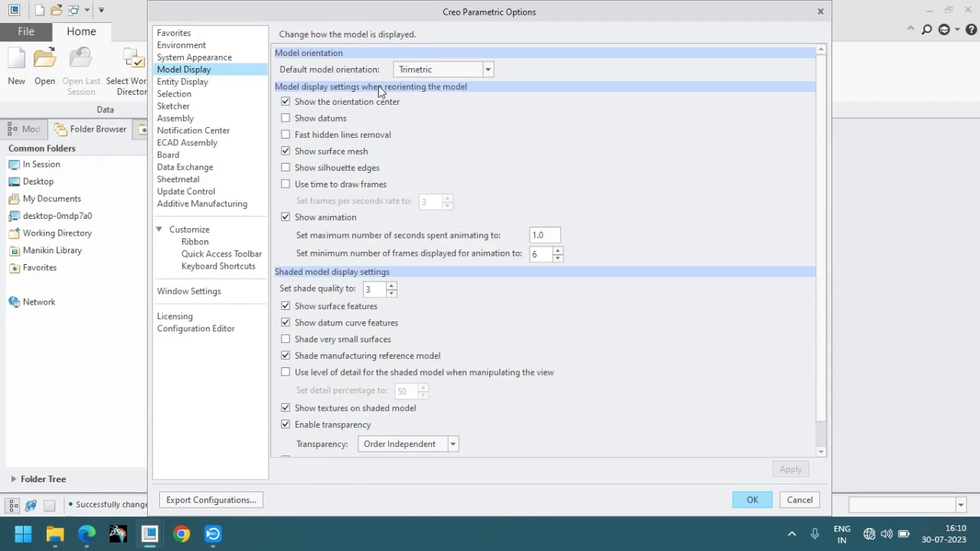
{"action": "left_click", "coordinate": [444, 70]}
{"action": "left_click", "coordinate": [427, 83]}
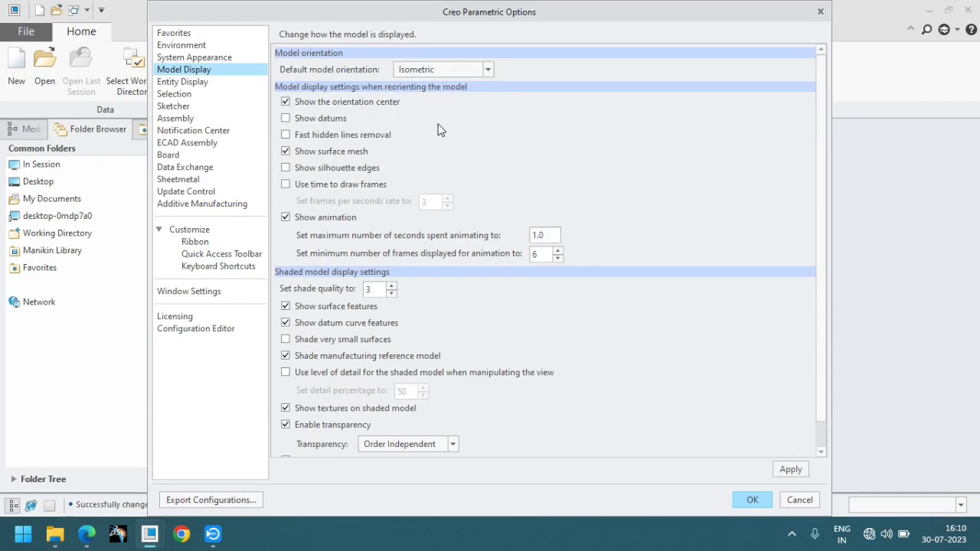
- Turn on locking of modified dimensions in the Sketcher options
{"action": "left_click", "coordinate": [183, 94]}
{"action": "left_click", "coordinate": [192, 107]}
{"action": "scroll", "coordinate": [367, 234], "scroll_direction": "down", "scroll_amount": 1}
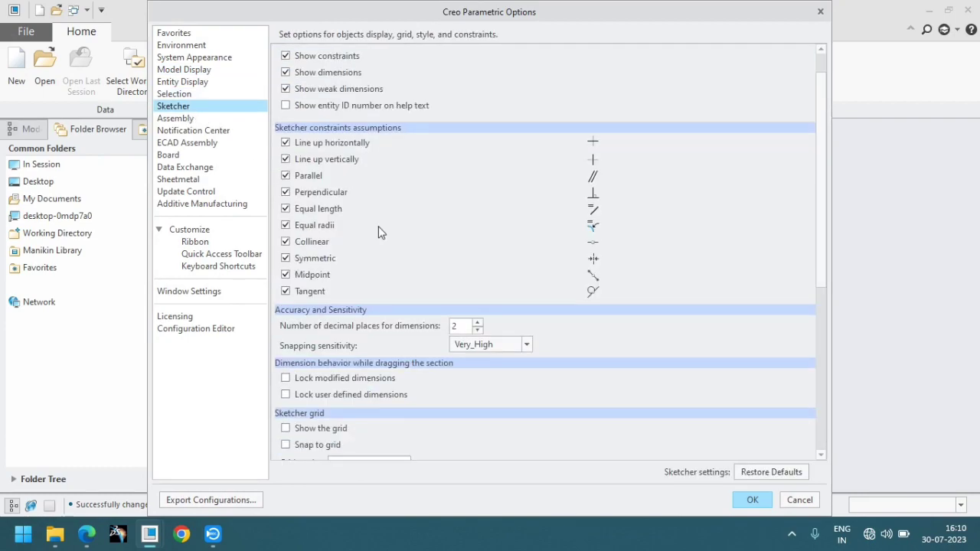
{"action": "scroll", "coordinate": [378, 230], "scroll_direction": "down", "scroll_amount": 3}
{"action": "left_click", "coordinate": [355, 280]}
{"action": "scroll", "coordinate": [456, 297], "scroll_direction": "down", "scroll_amount": 2}
{"action": "scroll", "coordinate": [457, 297], "scroll_direction": "down", "scroll_amount": 3}
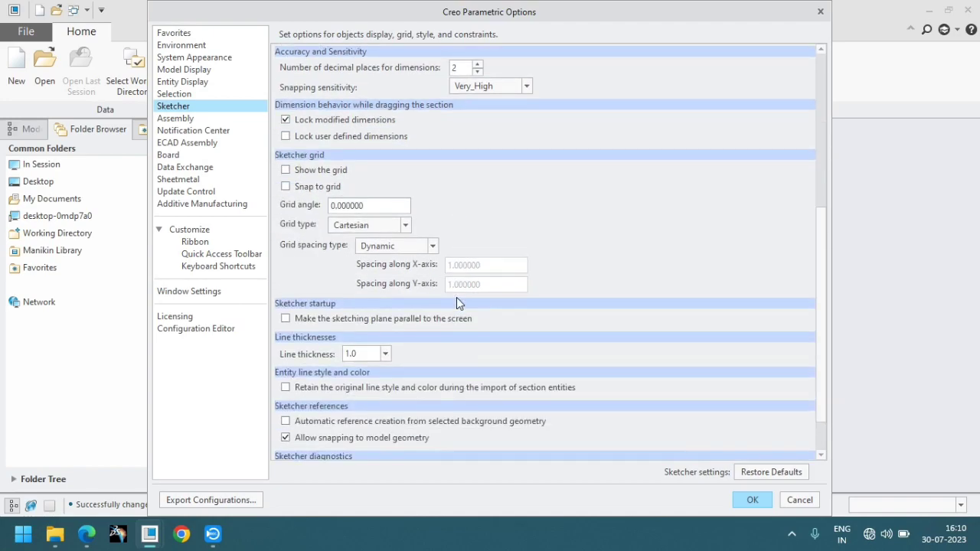
- Keep the sketcher grid spacing Dynamic and the grid type Cartesian
{"action": "left_click", "coordinate": [419, 246]}
{"action": "left_click", "coordinate": [419, 246]}
{"action": "scroll", "coordinate": [420, 353], "scroll_direction": "down", "scroll_amount": 2}
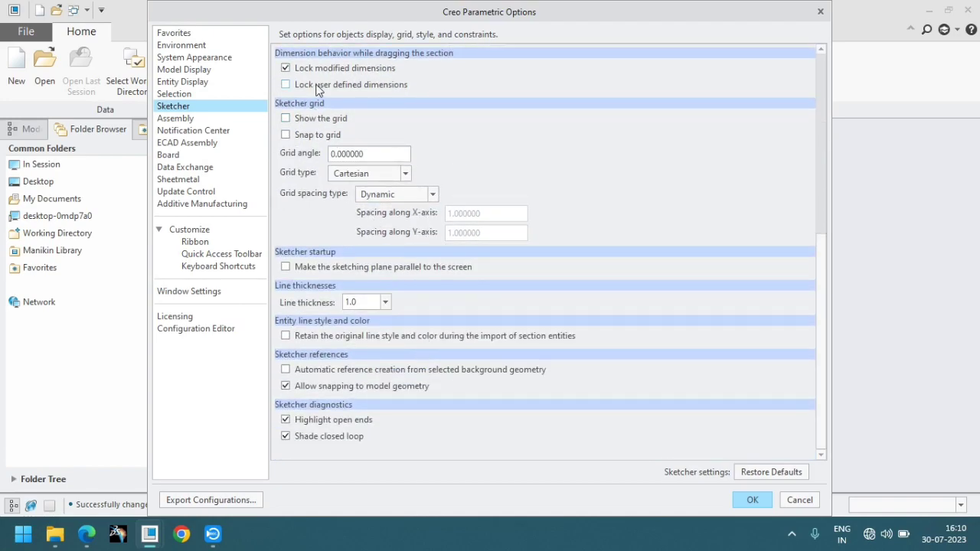
{"action": "scroll", "coordinate": [317, 88], "scroll_direction": "up", "scroll_amount": 3}
{"action": "scroll", "coordinate": [317, 121], "scroll_direction": "up", "scroll_amount": 1}
{"action": "scroll", "coordinate": [334, 268], "scroll_direction": "down", "scroll_amount": 2}
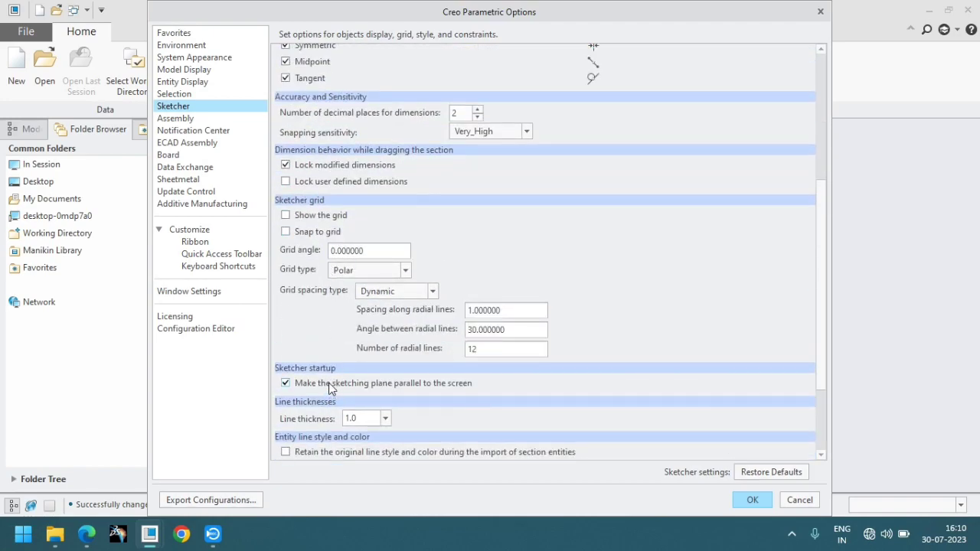
{"action": "scroll", "coordinate": [353, 338], "scroll_direction": "up", "scroll_amount": 3}
{"action": "scroll", "coordinate": [349, 314], "scroll_direction": "up", "scroll_amount": 1}
{"action": "scroll", "coordinate": [384, 298], "scroll_direction": "down", "scroll_amount": 3}
{"action": "left_click", "coordinate": [385, 239]}
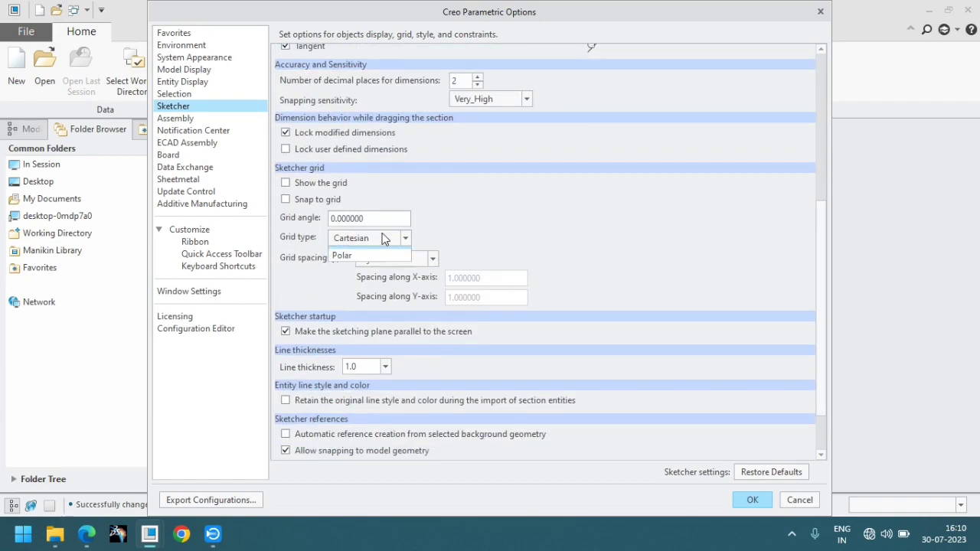
{"action": "left_click", "coordinate": [384, 239]}
- Apply the options and save them to config.pro in the working directory
{"action": "left_click", "coordinate": [746, 499]}
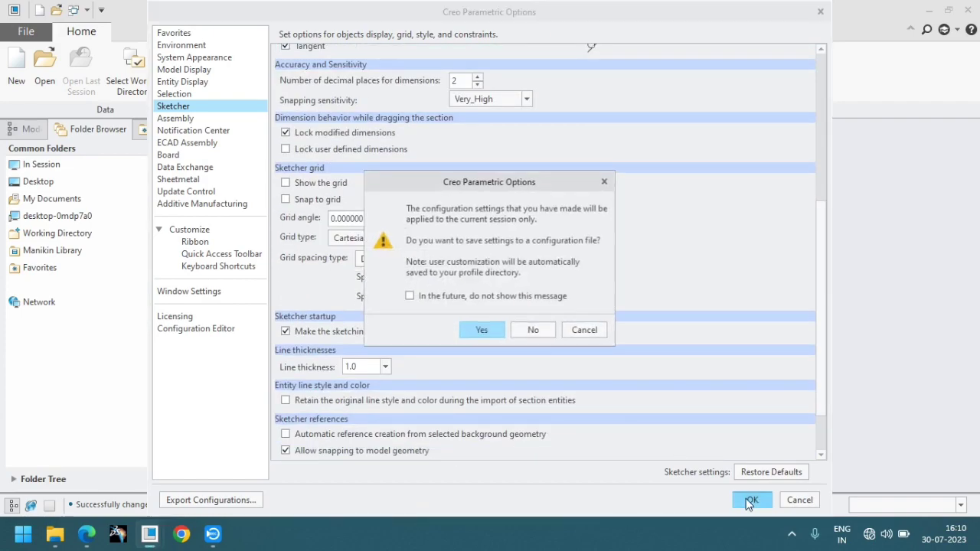
{"action": "left_click", "coordinate": [481, 330]}
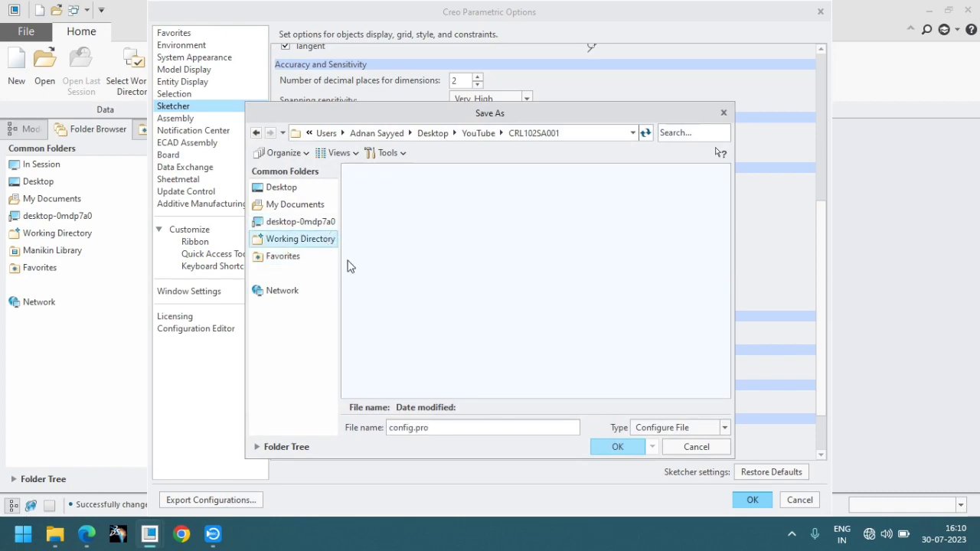
{"action": "left_click", "coordinate": [612, 446]}
{"action": "left_click", "coordinate": [16, 69]}
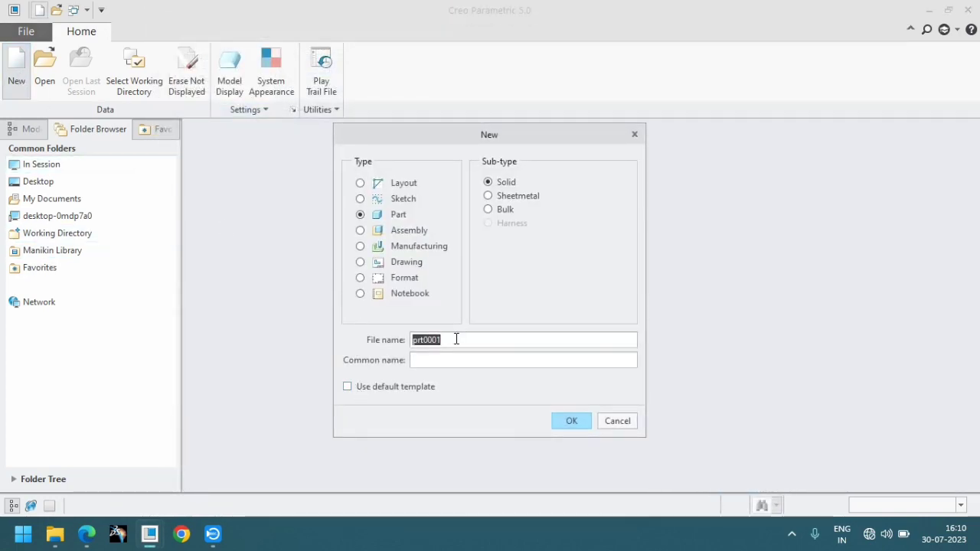
- Create solid part CRL102SA001 using the mmns_part_solid template
{"action": "key", "text": "ctrl+v"}
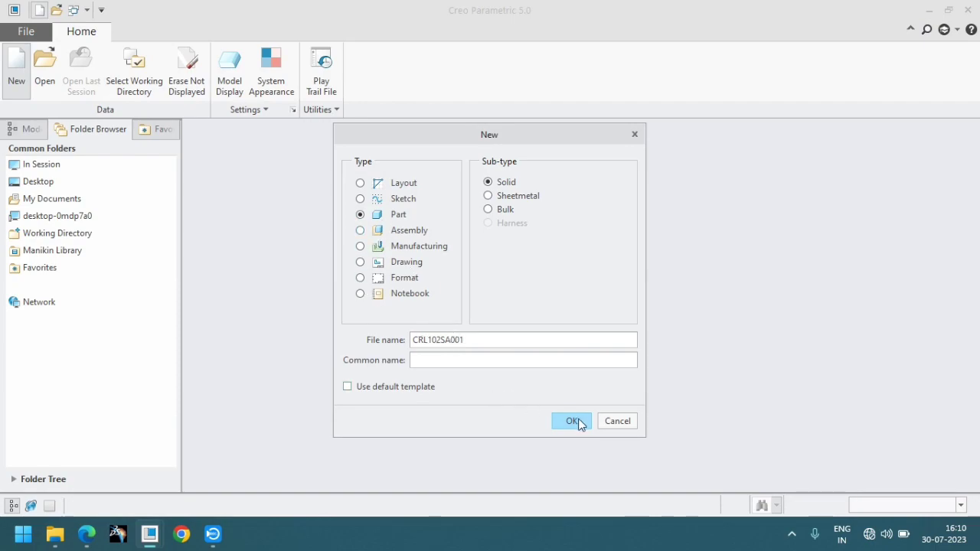
{"action": "left_click", "coordinate": [578, 421]}
{"action": "scroll", "coordinate": [429, 207], "scroll_direction": "down", "scroll_amount": 2}
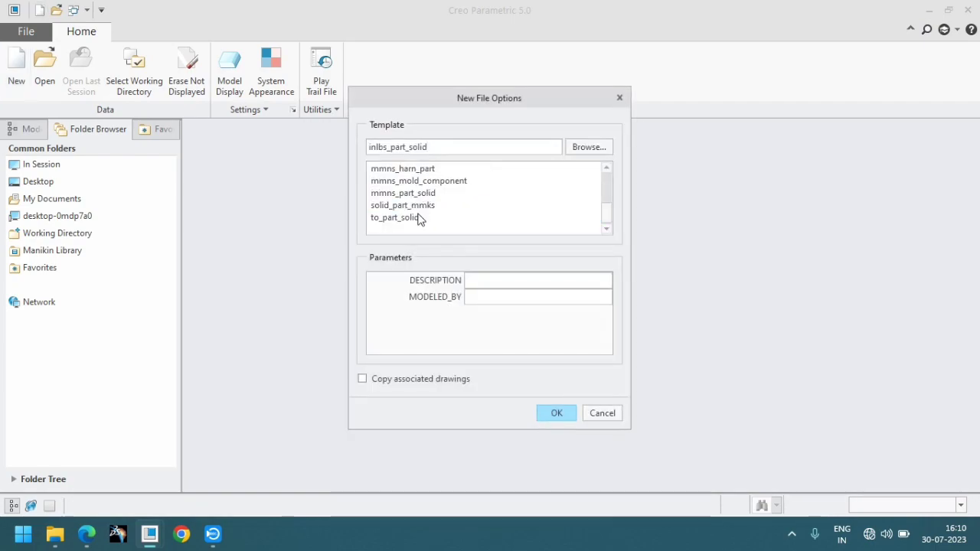
{"action": "double_click", "coordinate": [386, 194]}
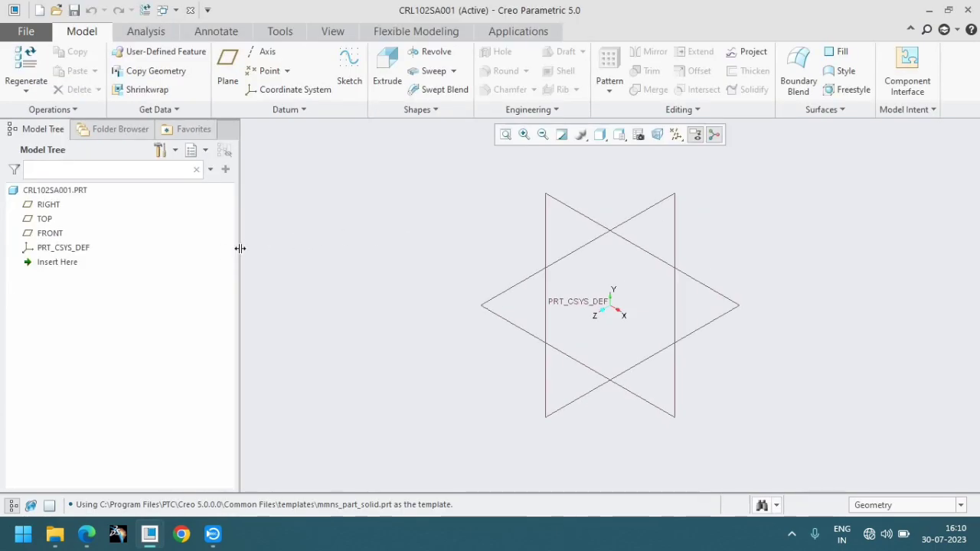
- Narrow the model tree and turn on datum plane tag display
{"action": "left_click_drag", "start_coordinate": [240, 248], "coordinate": [174, 248]}
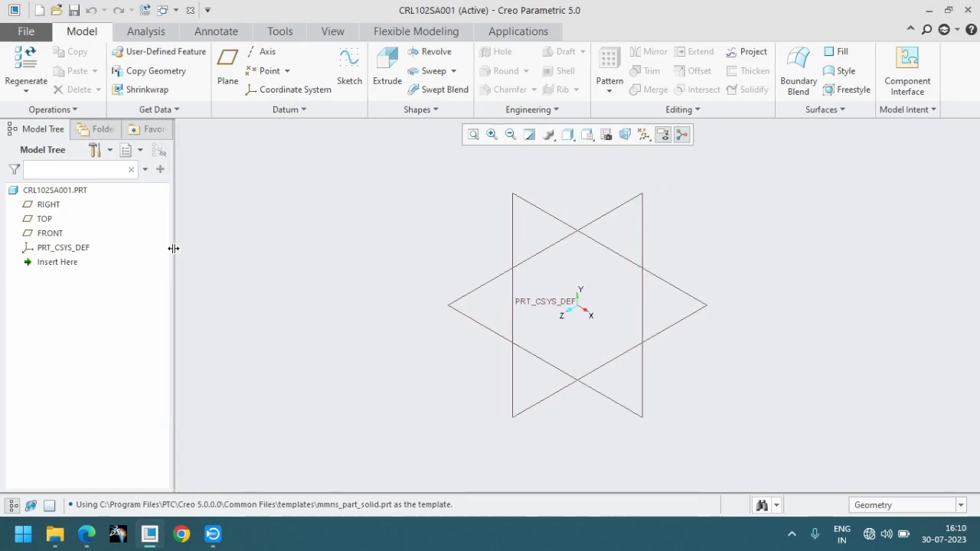
{"action": "left_click", "coordinate": [332, 32]}
{"action": "left_click", "coordinate": [658, 86]}
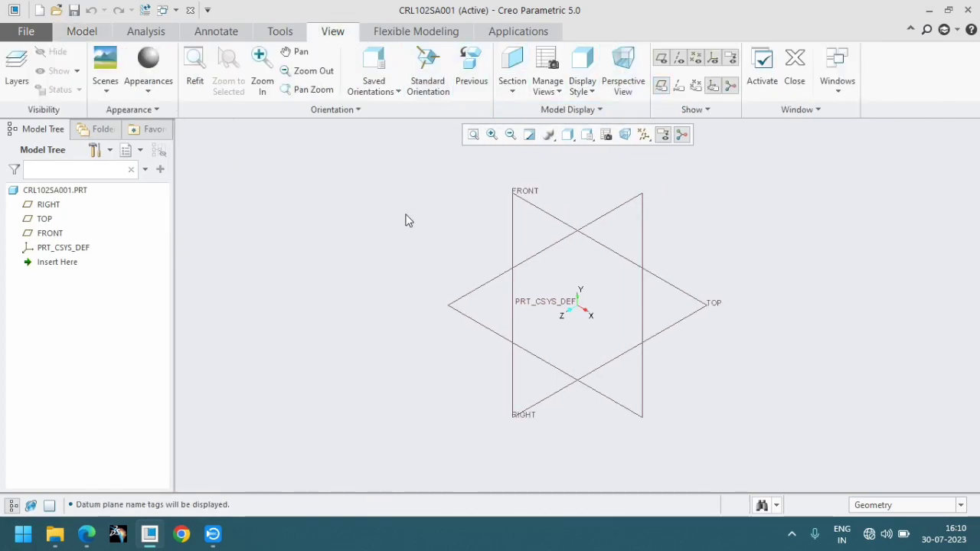
{"action": "left_click", "coordinate": [100, 35]}
- Look up the material STEEL in the drawing's title block
{"action": "left_click", "coordinate": [86, 534]}
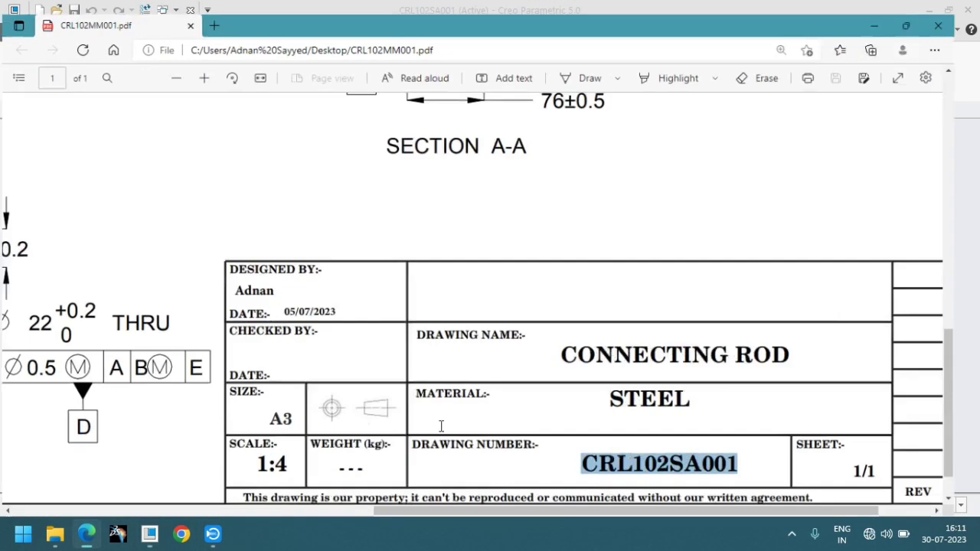
{"action": "double_click", "coordinate": [666, 396]}
{"action": "left_click", "coordinate": [691, 278]}
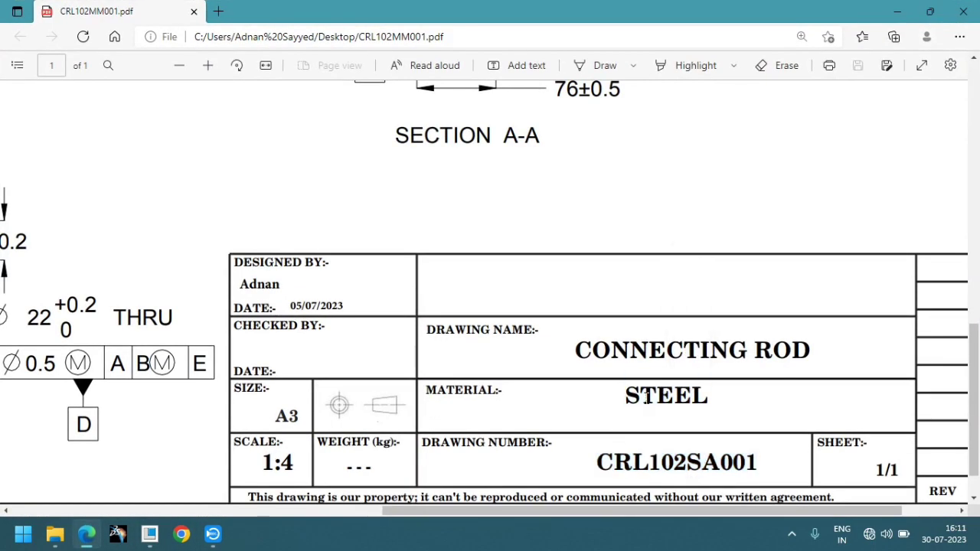
{"action": "key", "text": "alt+Tab"}
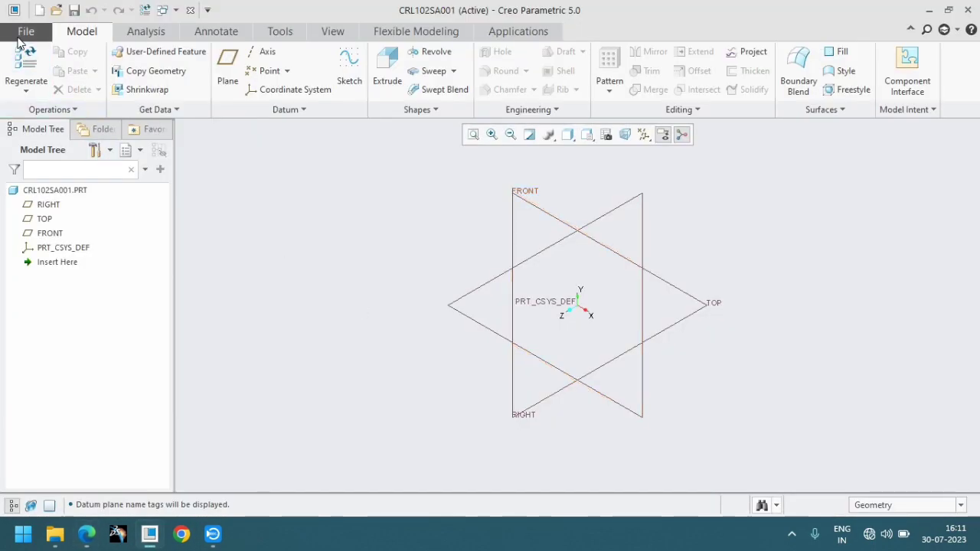
- Assign steel.mtl from Legacy-Materials as the part's material
{"action": "left_click", "coordinate": [26, 31]}
{"action": "mouse_move", "coordinate": [46, 244]}
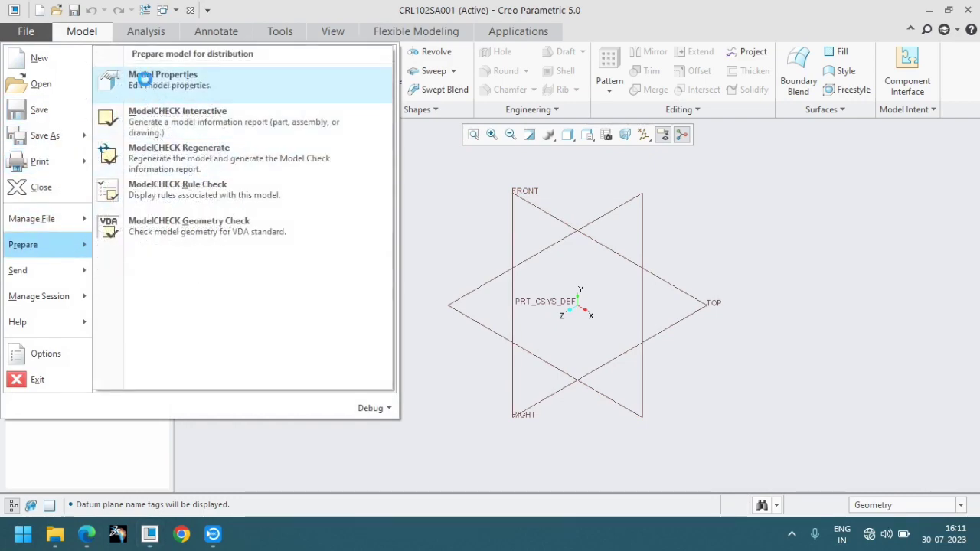
{"action": "left_click", "coordinate": [142, 77]}
{"action": "left_click", "coordinate": [723, 135]}
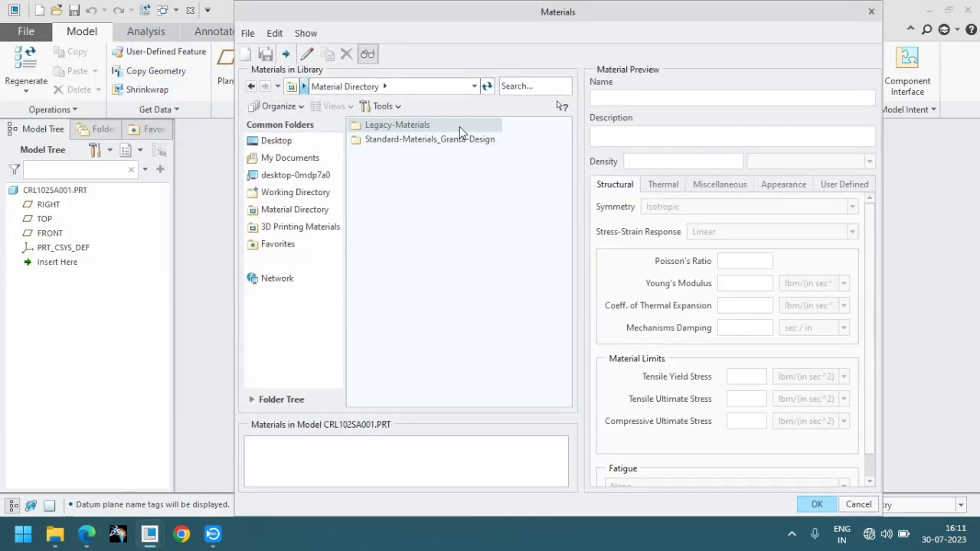
{"action": "double_click", "coordinate": [433, 127]}
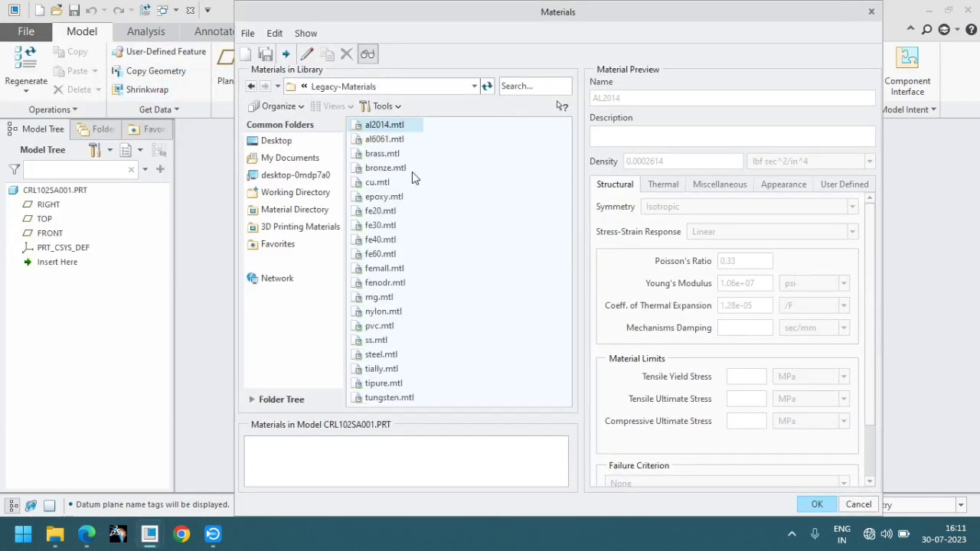
{"action": "double_click", "coordinate": [383, 357]}
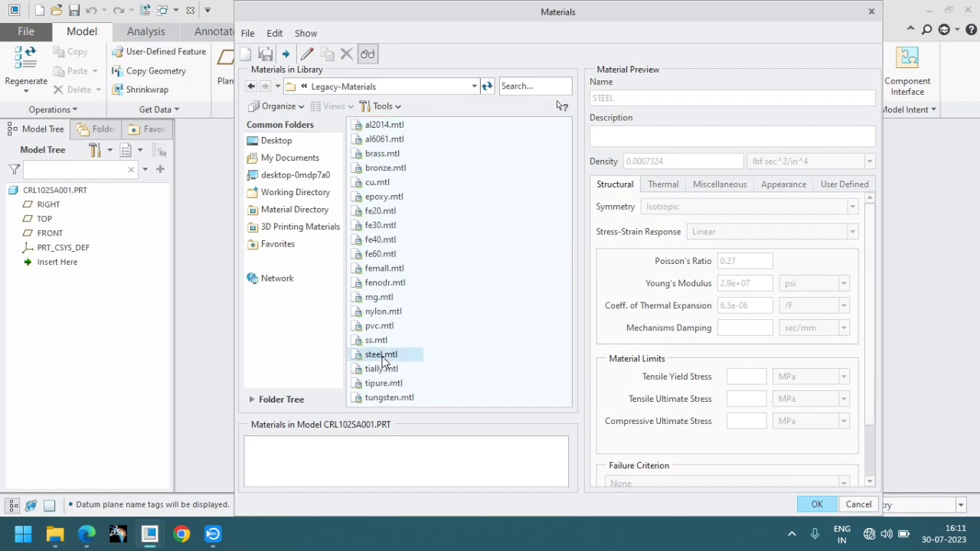
{"action": "left_click", "coordinate": [816, 504]}
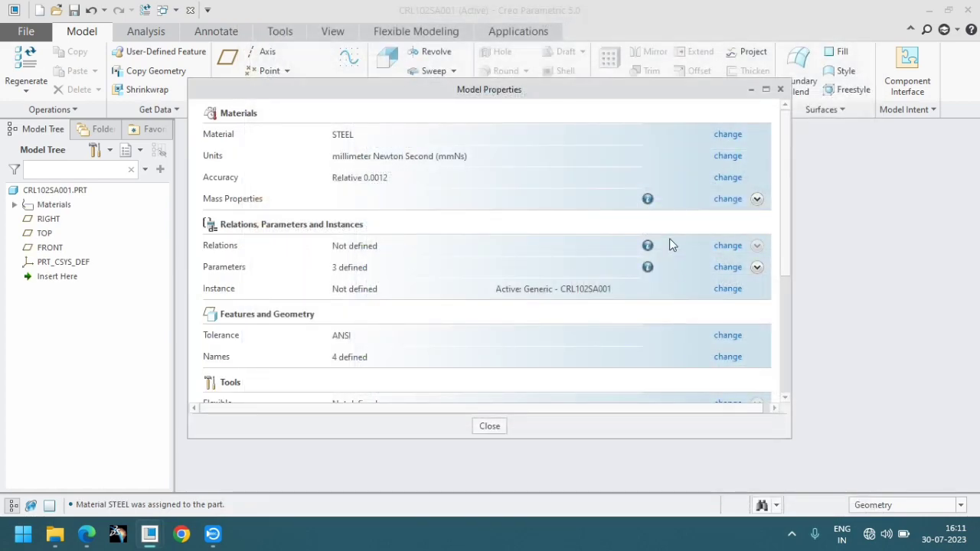
- Set the tolerance standard to ISO/DIN, regenerate, and close Model Properties
{"action": "left_click", "coordinate": [725, 335]}
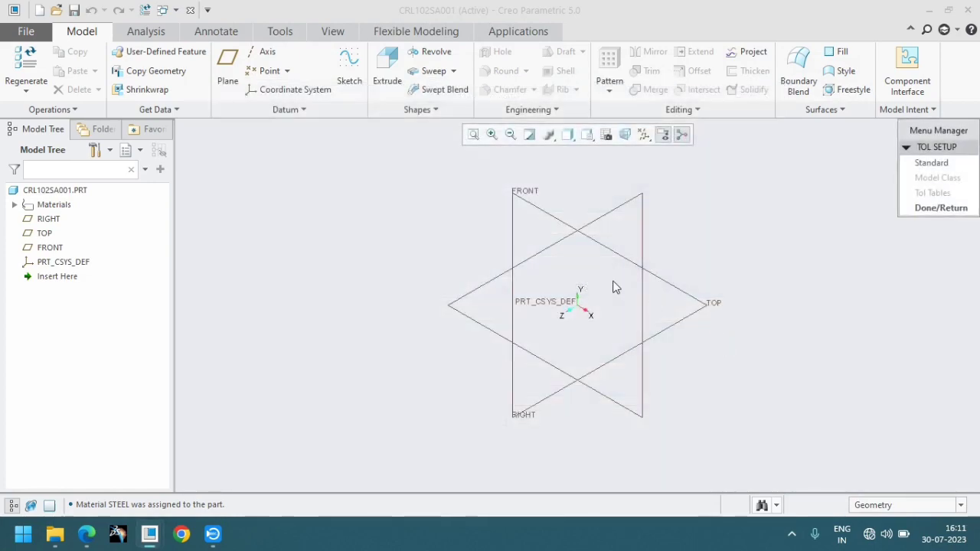
{"action": "left_click", "coordinate": [941, 163]}
{"action": "left_click", "coordinate": [943, 255]}
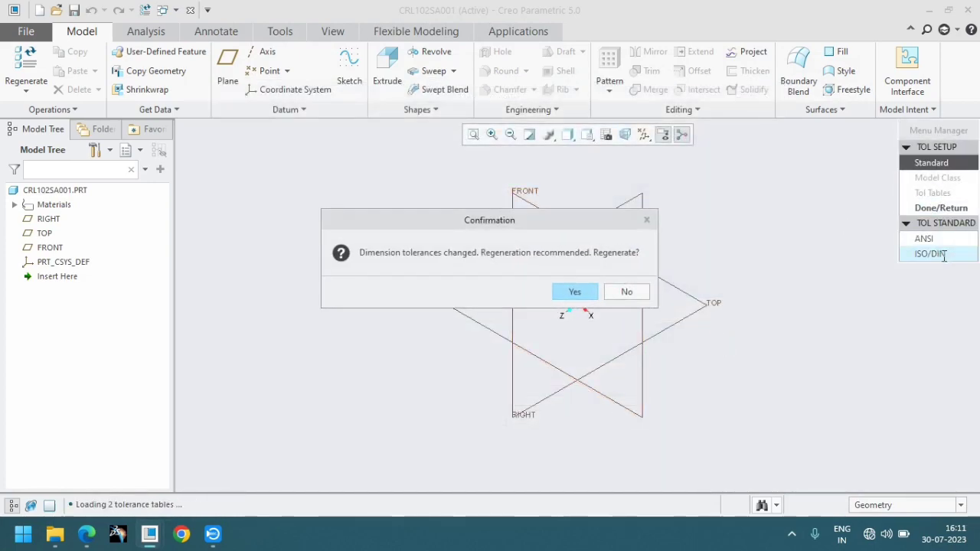
{"action": "left_click", "coordinate": [571, 292]}
{"action": "left_click", "coordinate": [942, 207]}
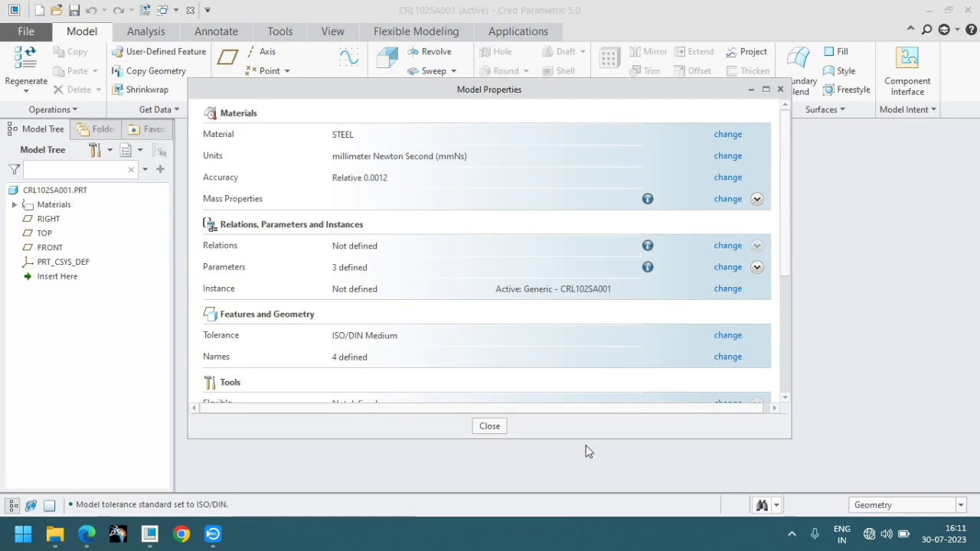
{"action": "left_click", "coordinate": [490, 427]}
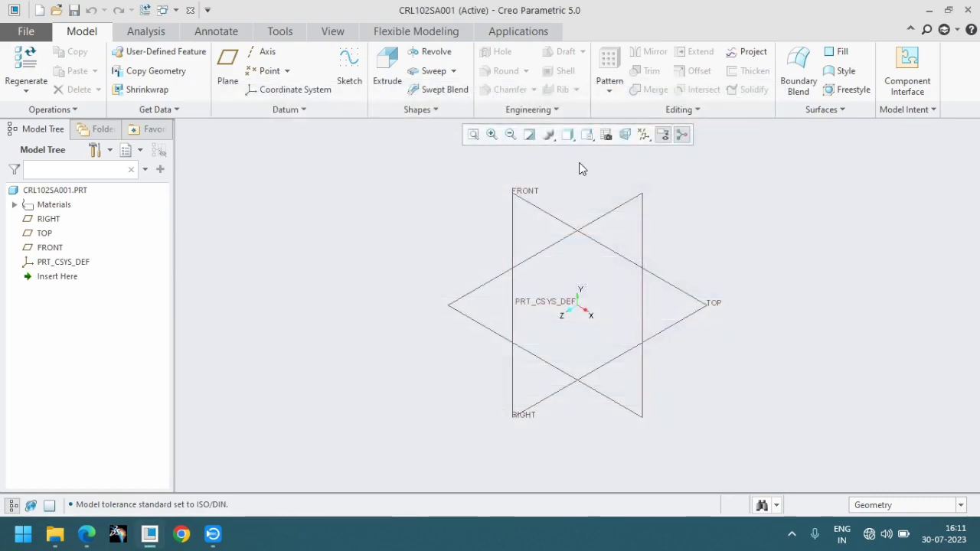
{"action": "left_click", "coordinate": [86, 534]}
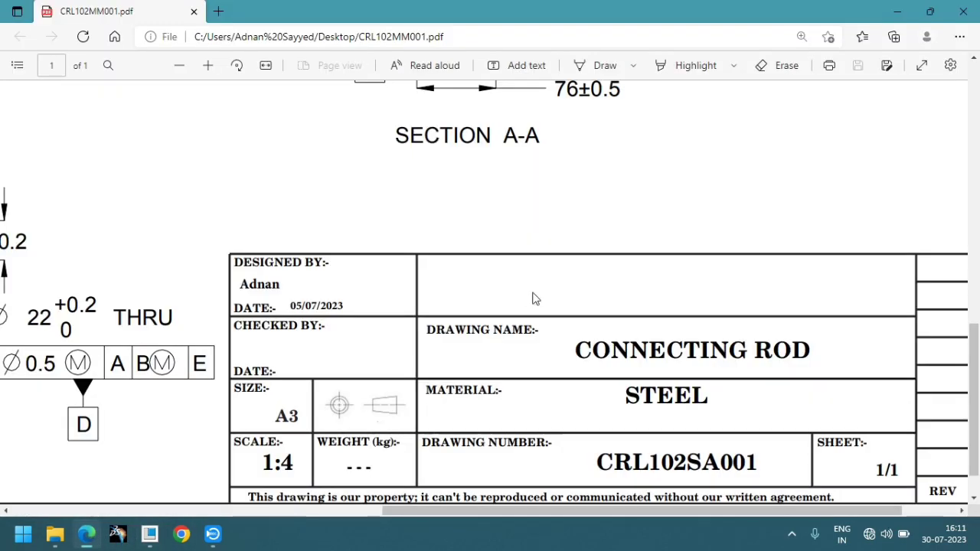
{"action": "scroll", "coordinate": [532, 407], "scroll_direction": "down", "scroll_amount": 2, "text": "ctrl"}
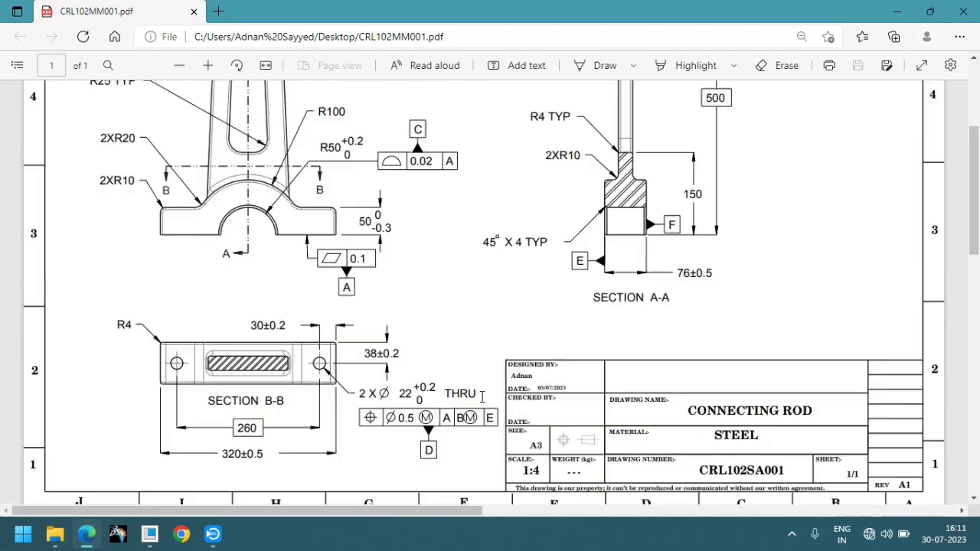
{"action": "scroll", "coordinate": [398, 329], "scroll_direction": "down", "scroll_amount": 1, "text": "ctrl"}
{"action": "scroll", "coordinate": [268, 249], "scroll_direction": "down", "scroll_amount": 1, "text": "ctrl"}
{"action": "scroll", "coordinate": [195, 232], "scroll_direction": "up", "scroll_amount": 2, "text": "ctrl"}
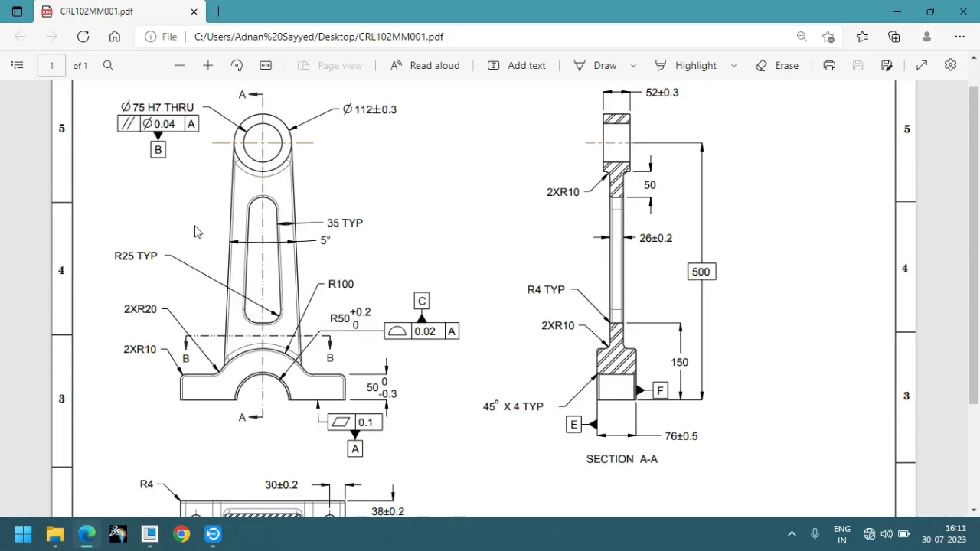
{"action": "scroll", "coordinate": [235, 414], "scroll_direction": "down", "scroll_amount": 2}
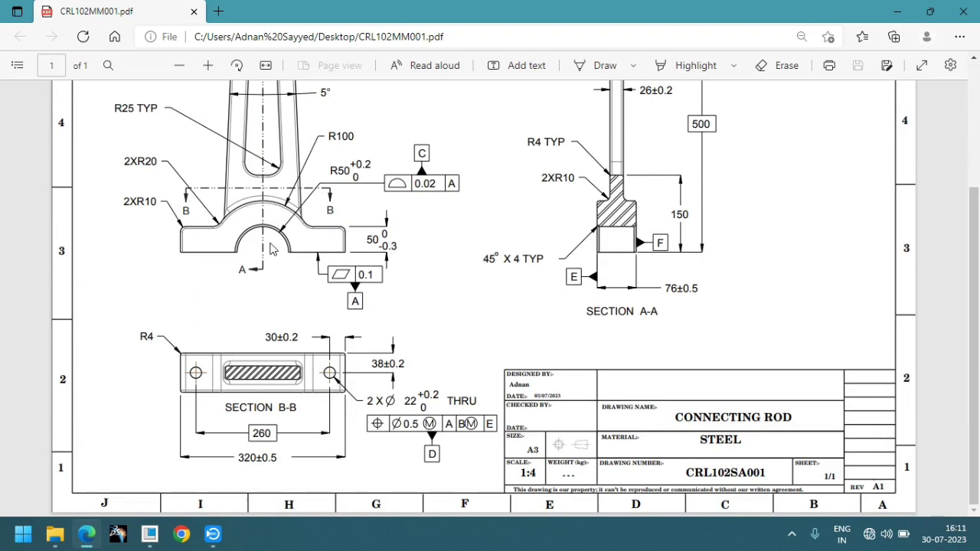
{"action": "key", "text": "alt+Tab"}
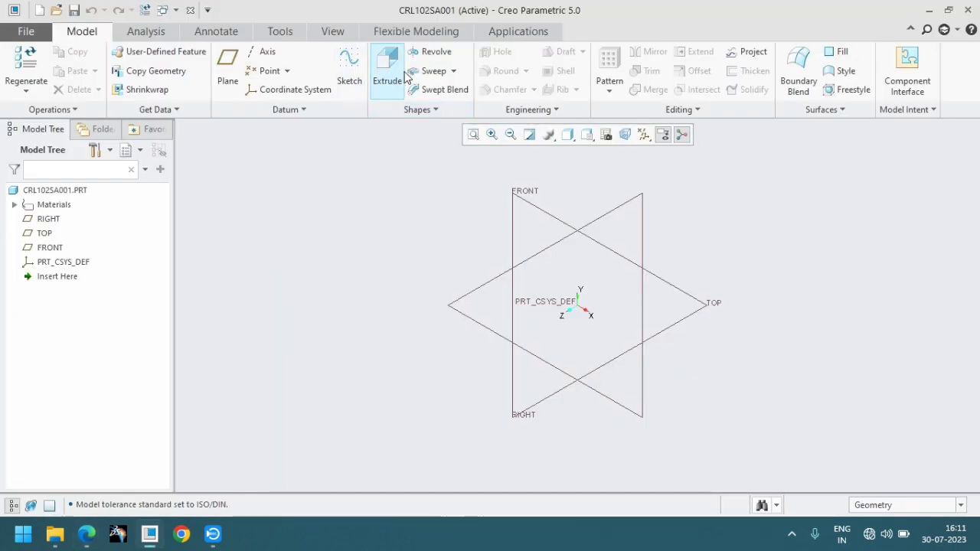
{"action": "left_click", "coordinate": [536, 208]}
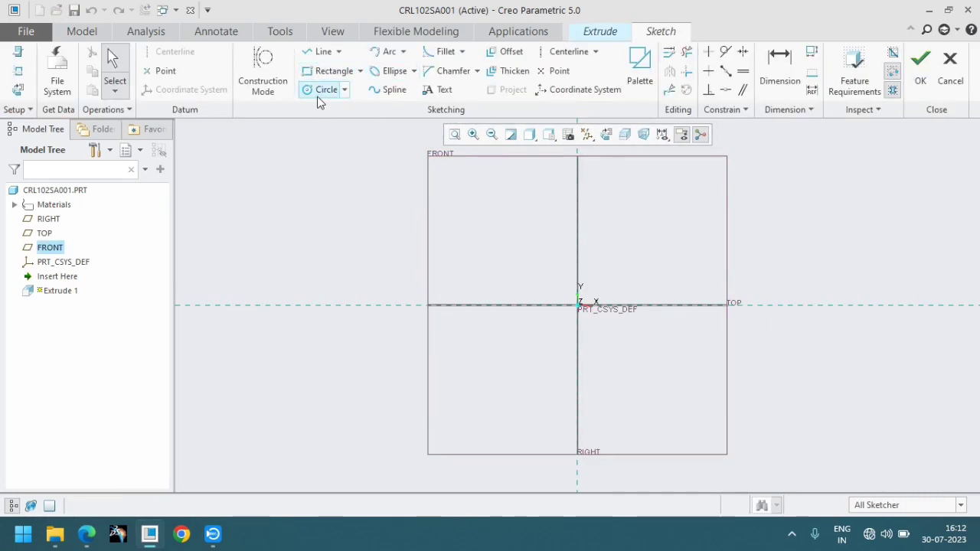
- Draw two concentric circles centred on the sketch origin
{"action": "left_click", "coordinate": [317, 91]}
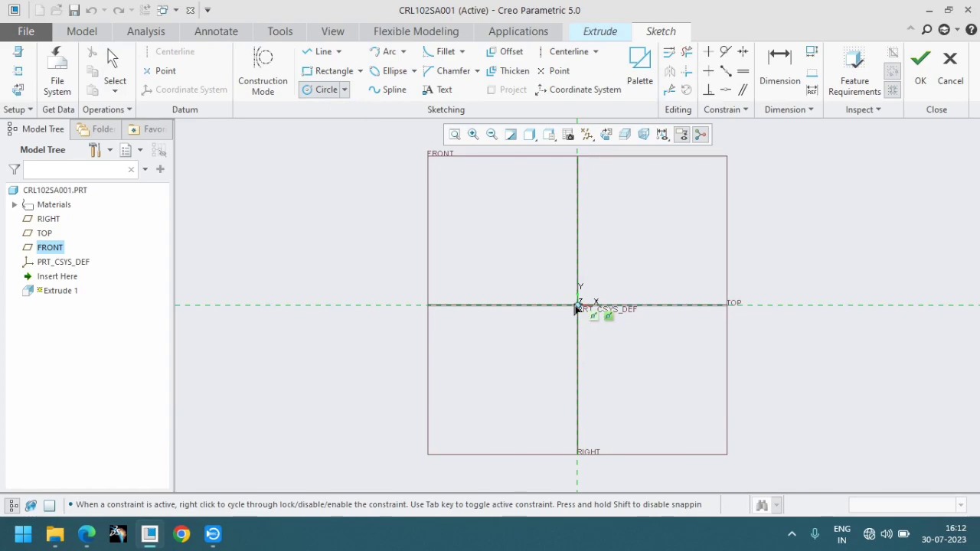
{"action": "left_click", "coordinate": [577, 305]}
{"action": "left_click", "coordinate": [615, 365]}
{"action": "left_click", "coordinate": [344, 90]}
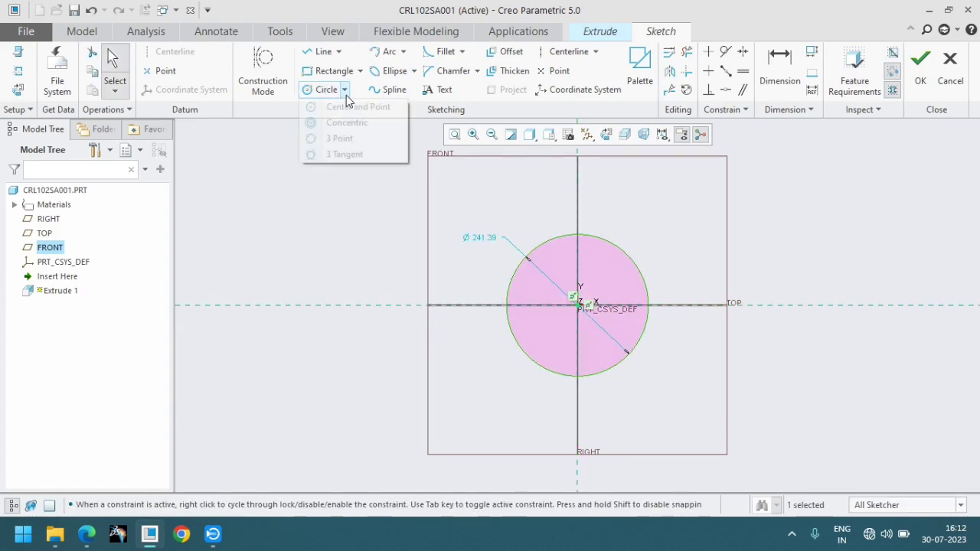
{"action": "left_click", "coordinate": [347, 124]}
{"action": "left_click", "coordinate": [558, 238]}
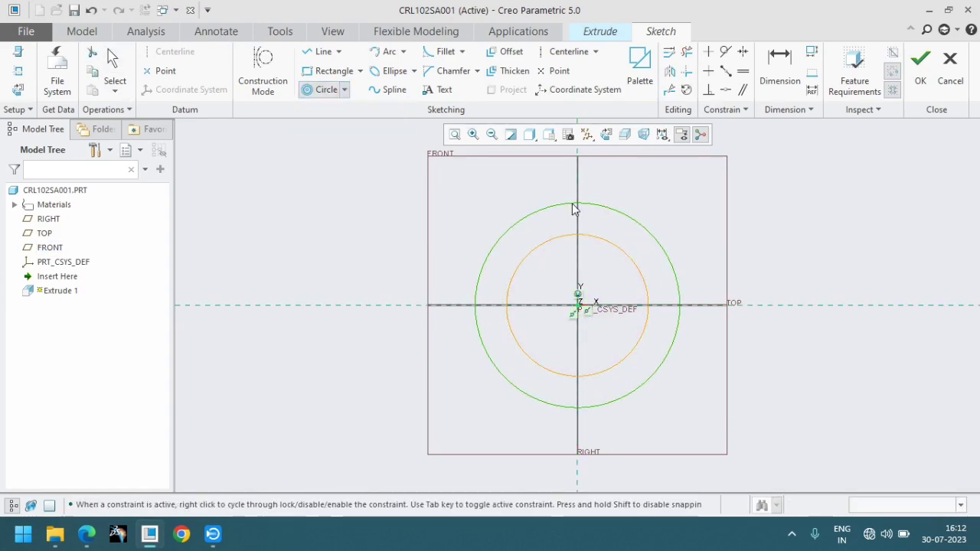
{"action": "left_click", "coordinate": [575, 203]}
{"action": "middle_click", "coordinate": [523, 227]}
- Check the R50 dimension on the connecting rod drawing PDF
{"action": "key", "text": "alt+Tab"}
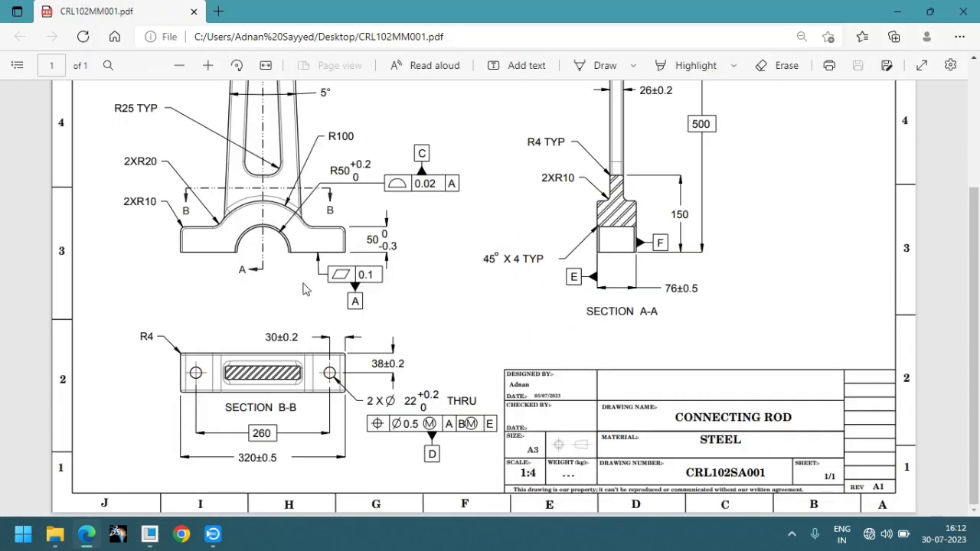
{"action": "double_click", "coordinate": [339, 171]}
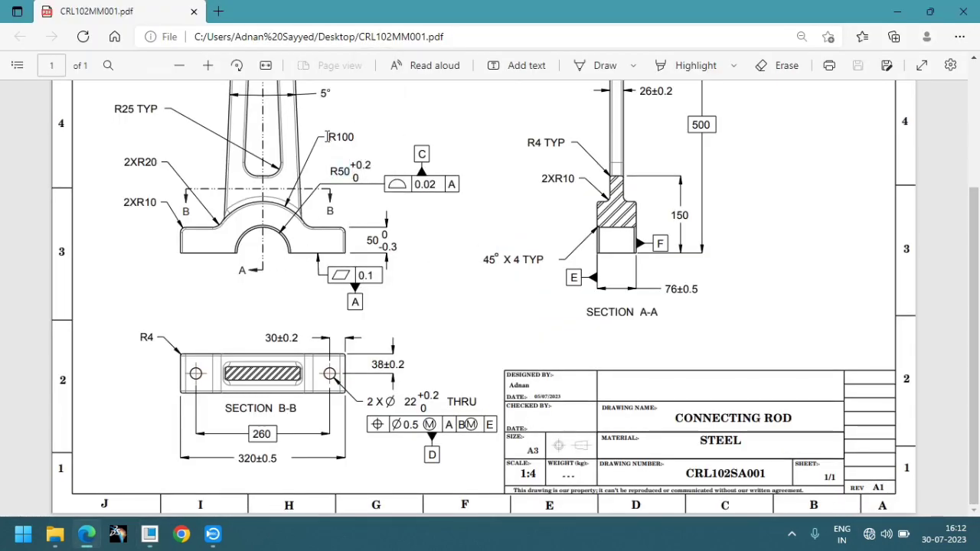
{"action": "left_click", "coordinate": [377, 184]}
{"action": "left_click", "coordinate": [570, 149]}
{"action": "key", "text": "alt+Tab"}
- Dimension the inner circle to R50 and the outer circle to R100
{"action": "left_click", "coordinate": [773, 73]}
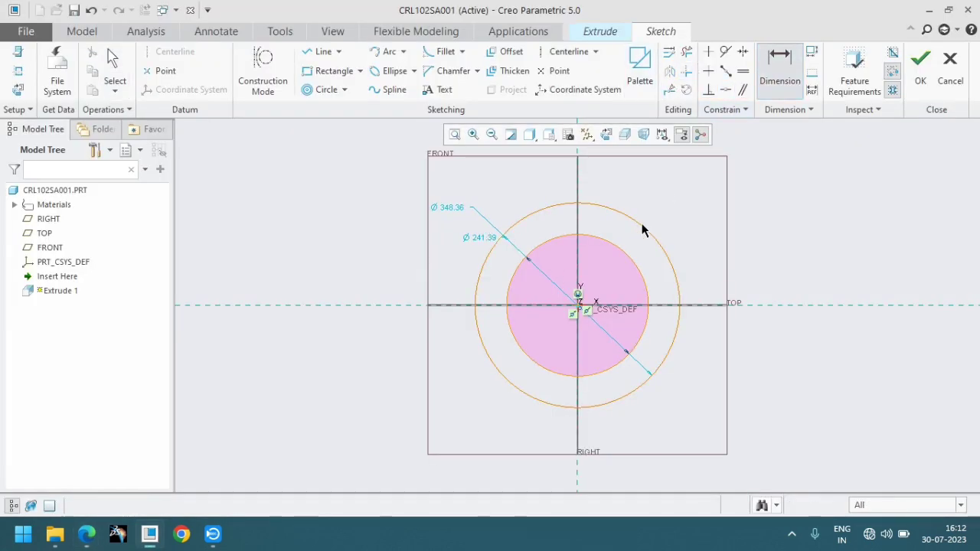
{"action": "middle_click", "coordinate": [665, 200]}
{"action": "left_click", "coordinate": [644, 269]}
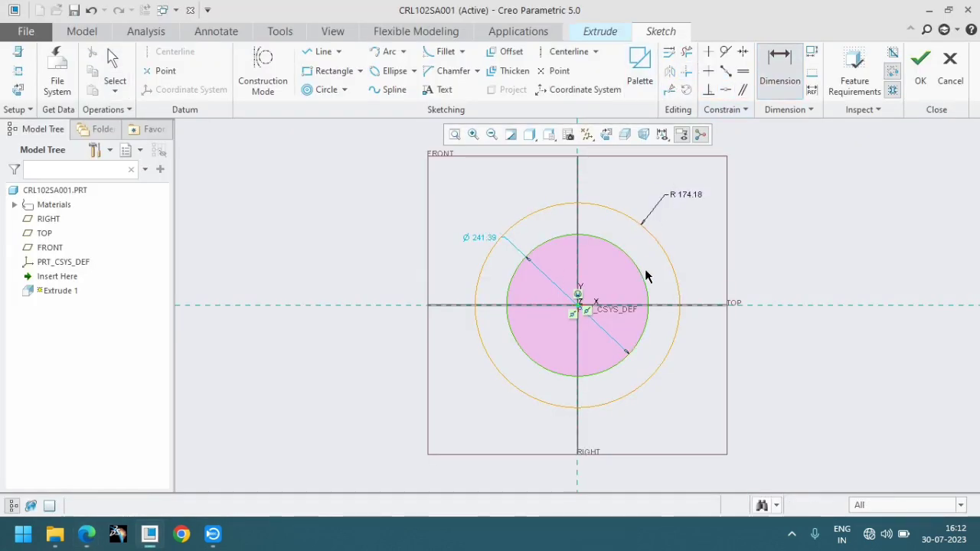
{"action": "middle_click", "coordinate": [654, 269]}
{"action": "type", "text": "50"}
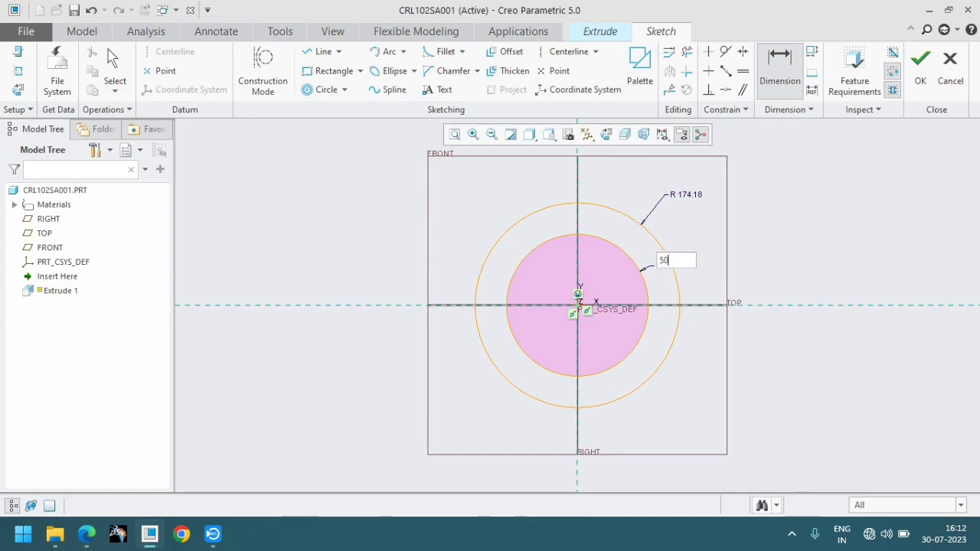
{"action": "key", "text": "Return"}
{"action": "double_click", "coordinate": [687, 191]}
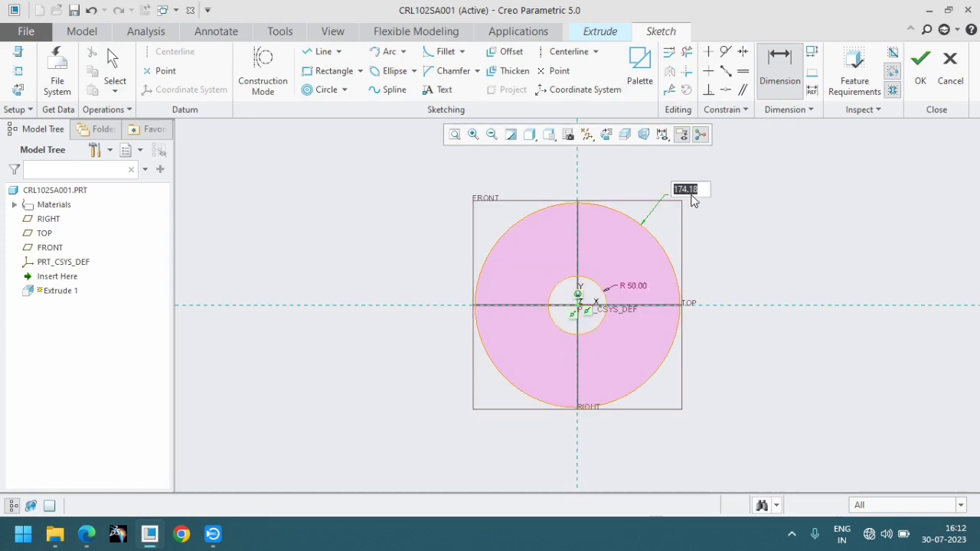
{"action": "type", "text": "100"}
{"action": "key", "text": "Return"}
- Review the drawing PDF for the next sketch geometry
{"action": "key", "text": "alt+Tab"}
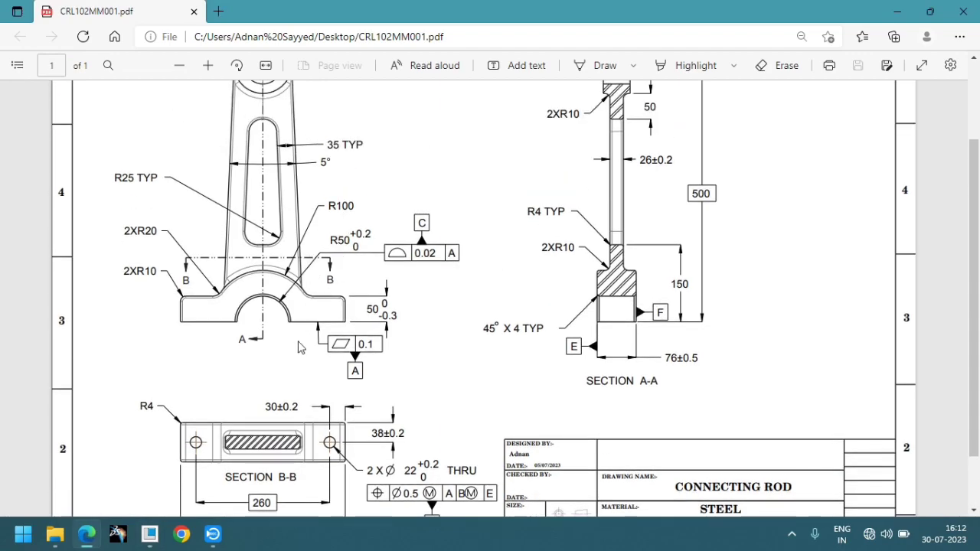
{"action": "scroll", "coordinate": [200, 328], "scroll_direction": "down", "scroll_amount": 1}
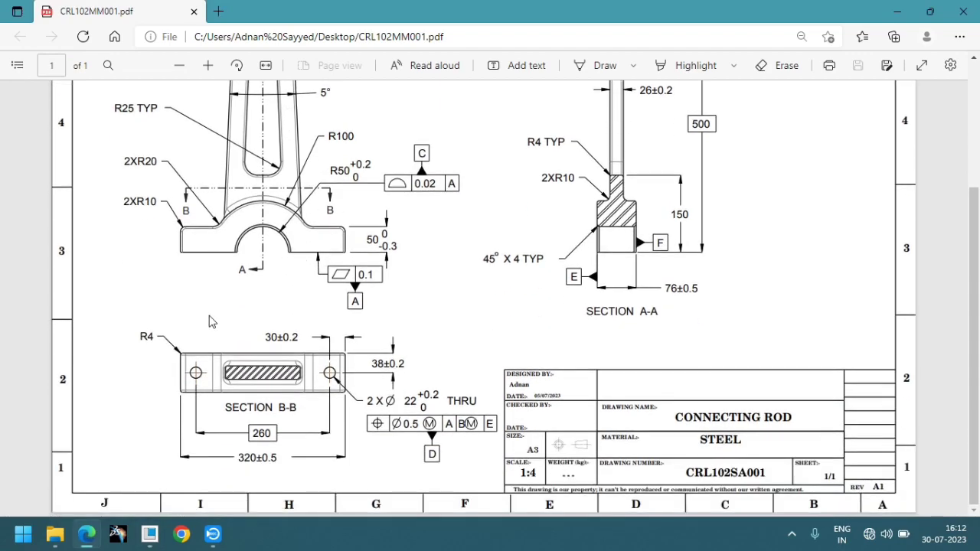
{"action": "key", "text": "alt+Tab"}
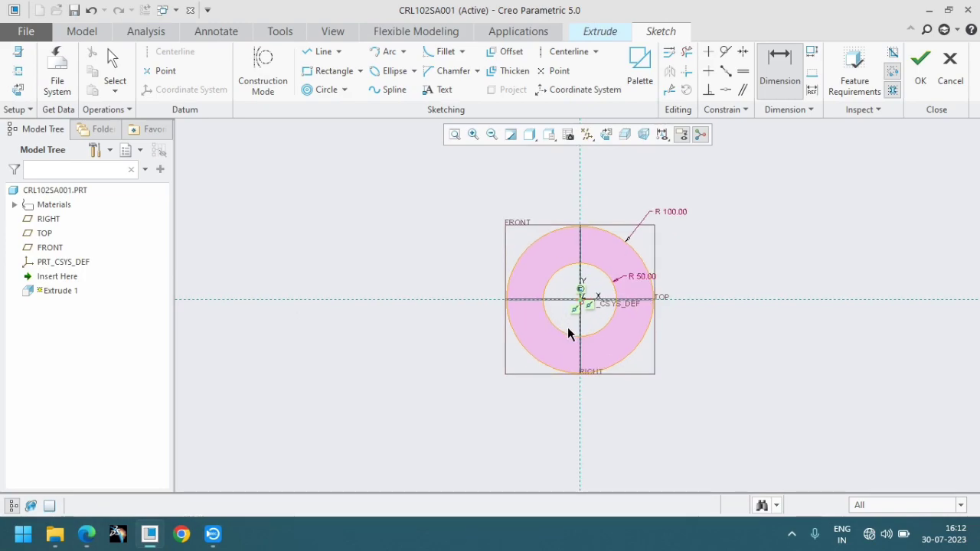
{"action": "left_click", "coordinate": [318, 52]}
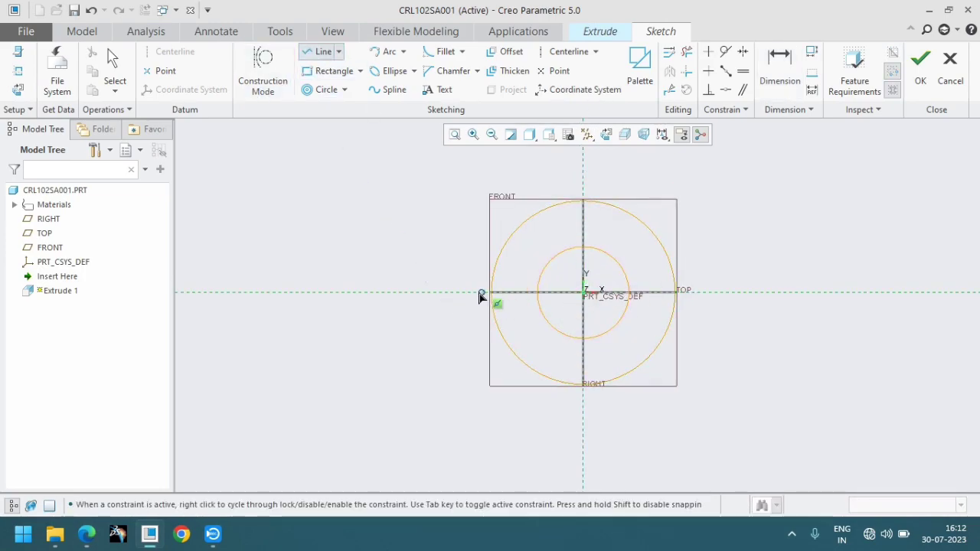
- Draw a horizontal line along TOP across both circles
{"action": "key", "text": "alt+Tab"}
{"action": "key", "text": "alt+Tab"}
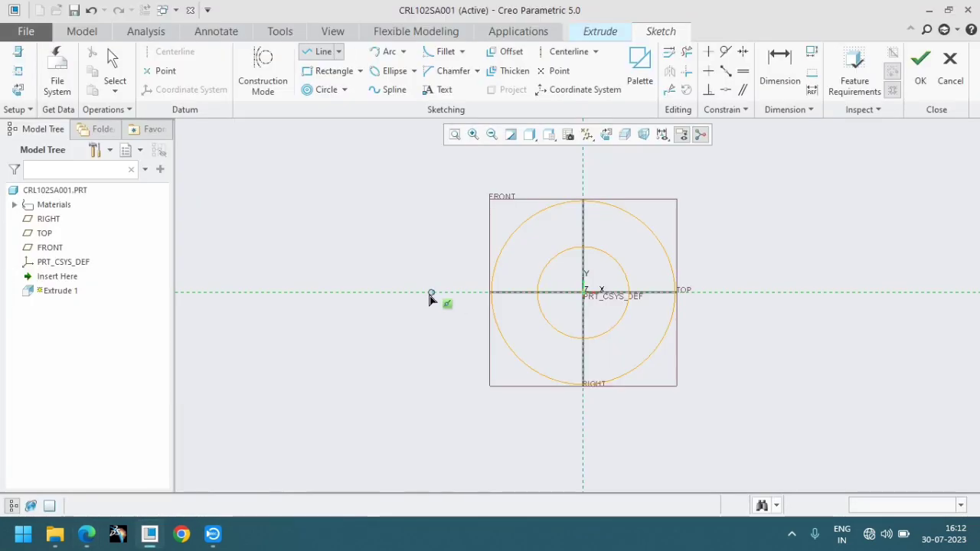
{"action": "left_click", "coordinate": [406, 293]}
{"action": "left_click", "coordinate": [777, 292]}
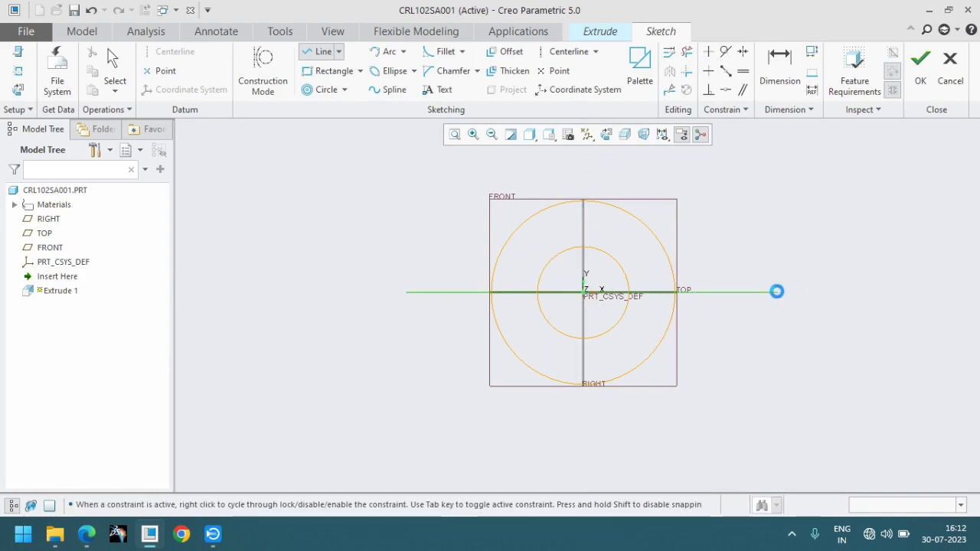
{"action": "middle_click", "coordinate": [777, 291]}
- Add a vertical centerline along RIGHT and make the line symmetric about it
{"action": "left_click", "coordinate": [568, 51]}
{"action": "left_click", "coordinate": [579, 183]}
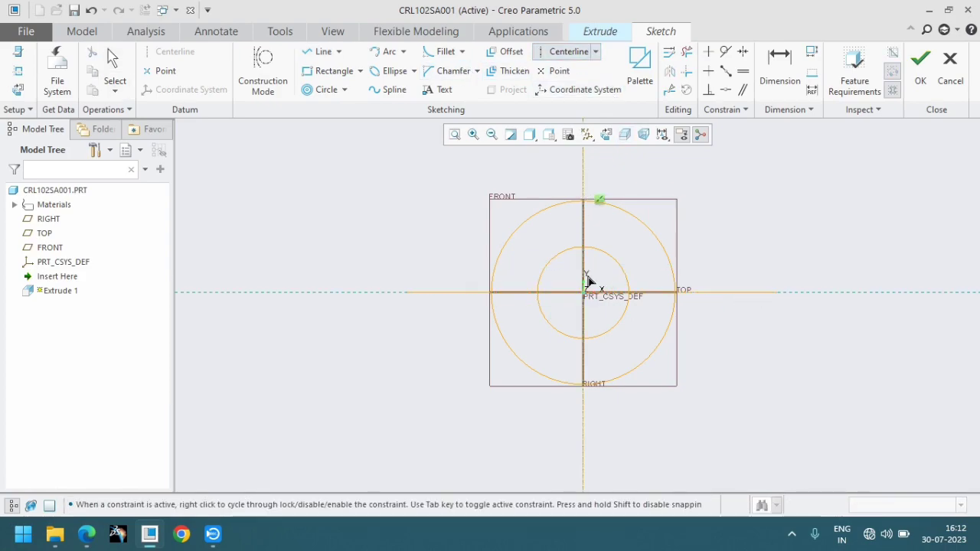
{"action": "left_click", "coordinate": [590, 481]}
{"action": "scroll", "coordinate": [590, 460], "scroll_direction": "down", "scroll_amount": 2}
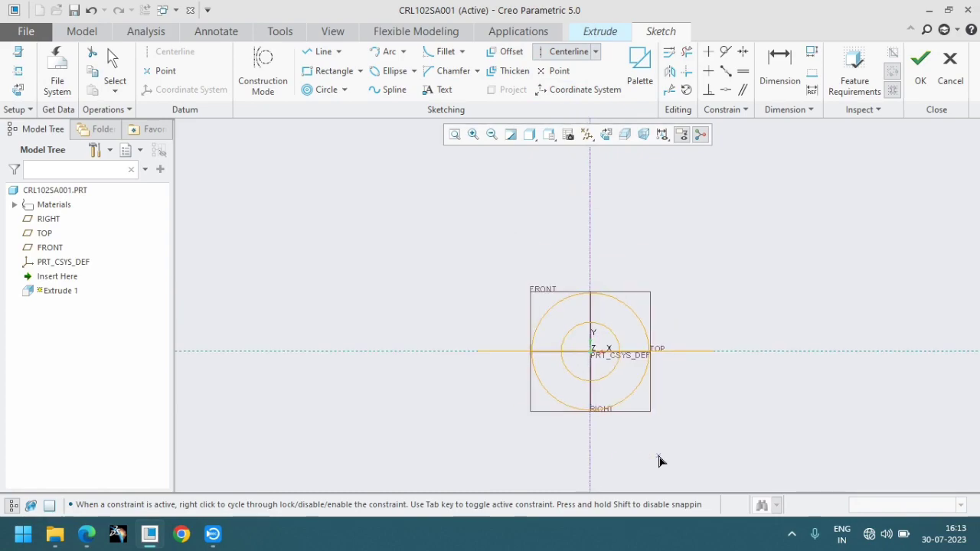
{"action": "middle_click", "coordinate": [641, 425]}
{"action": "scroll", "coordinate": [642, 425], "scroll_direction": "up", "scroll_amount": 4}
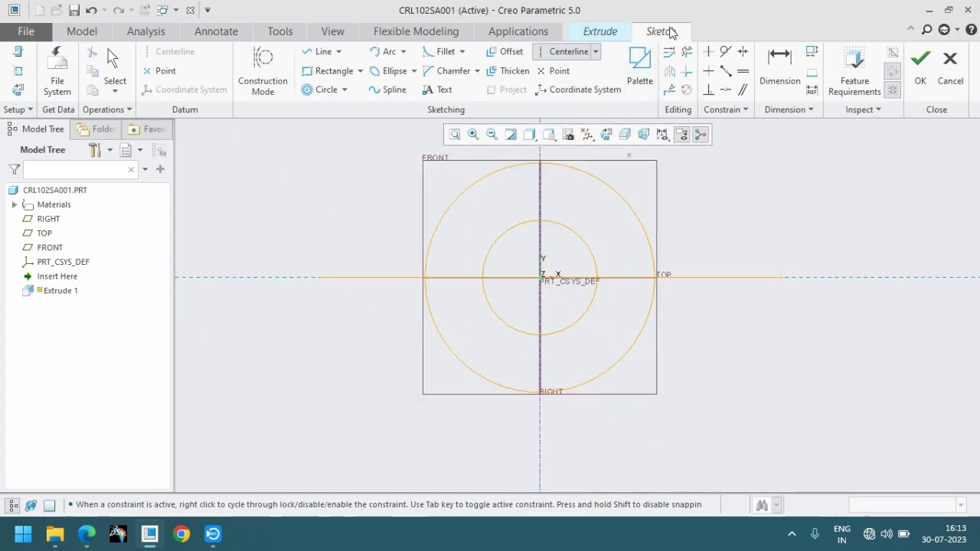
{"action": "left_click", "coordinate": [743, 51]}
{"action": "left_click", "coordinate": [771, 277]}
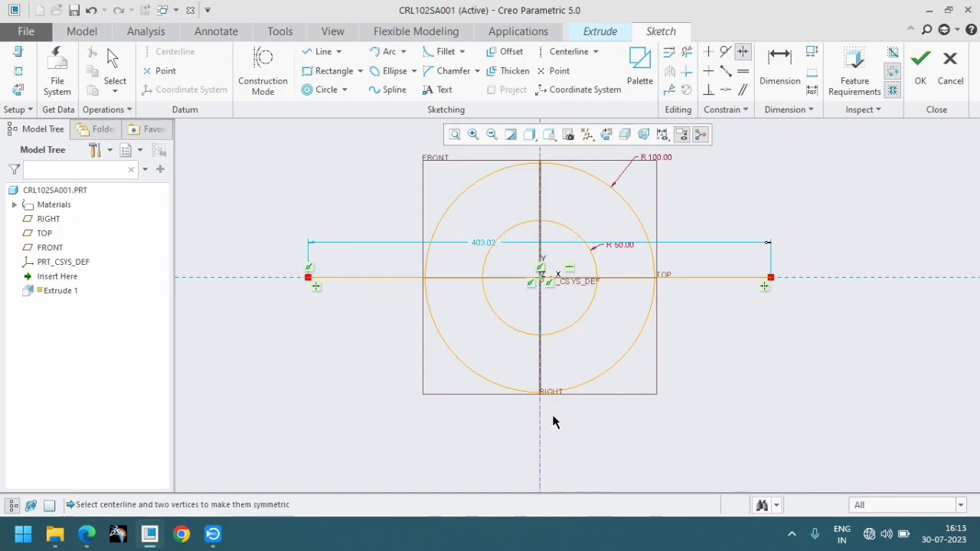
{"action": "scroll", "coordinate": [651, 408], "scroll_direction": "down", "scroll_amount": 1}
- Check the 320 overall length on the drawing and set the line's length to 320
{"action": "key", "text": "alt+Tab"}
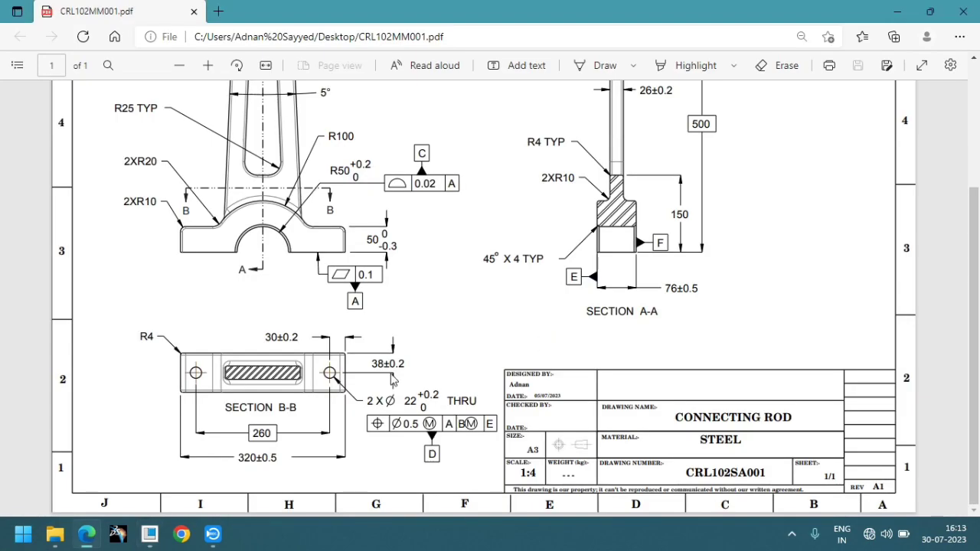
{"action": "double_click", "coordinate": [239, 458]}
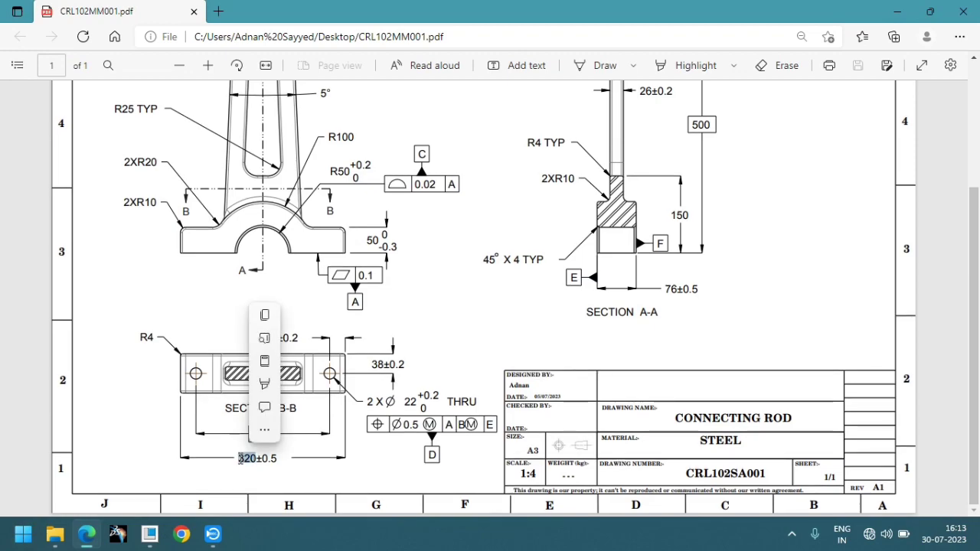
{"action": "key", "text": "alt+Tab"}
{"action": "double_click", "coordinate": [507, 279]}
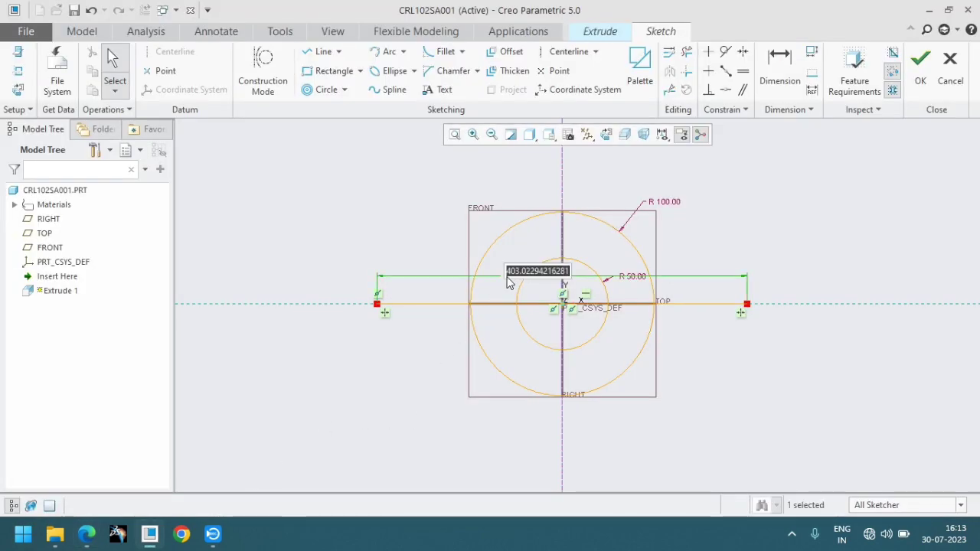
{"action": "type", "text": "320"}
{"action": "key", "text": "Return"}
{"action": "key", "text": "l"}
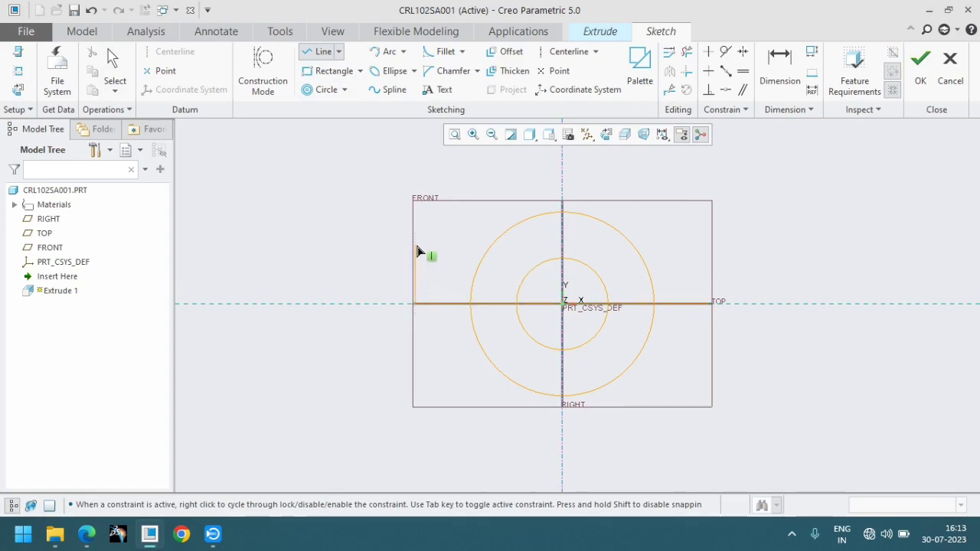
- Draw the left and right end edges of the base and their top flats up to the large circle
{"action": "left_click", "coordinate": [414, 256]}
{"action": "left_click", "coordinate": [484, 257]}
{"action": "middle_click", "coordinate": [628, 262]}
{"action": "left_click", "coordinate": [711, 304]}
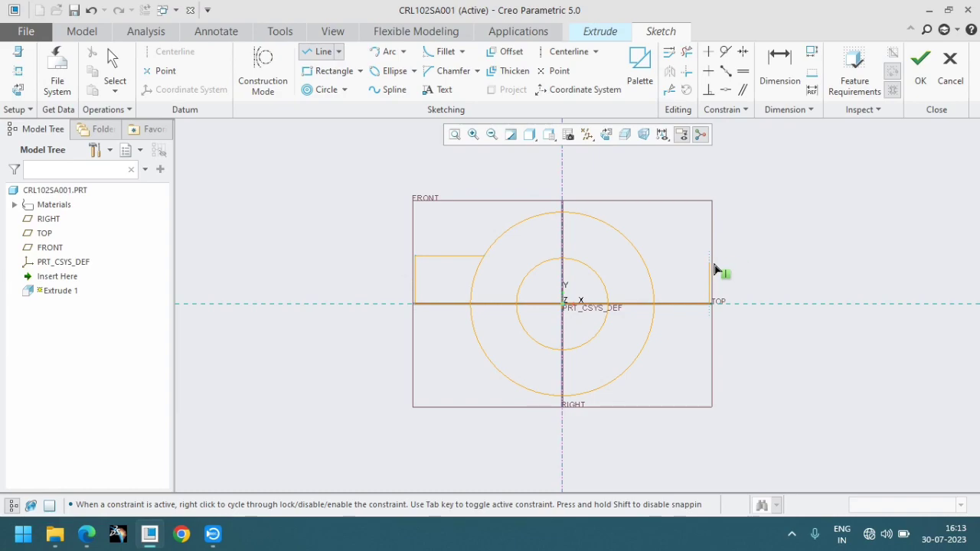
{"action": "left_click", "coordinate": [711, 257]}
{"action": "left_click", "coordinate": [641, 257]}
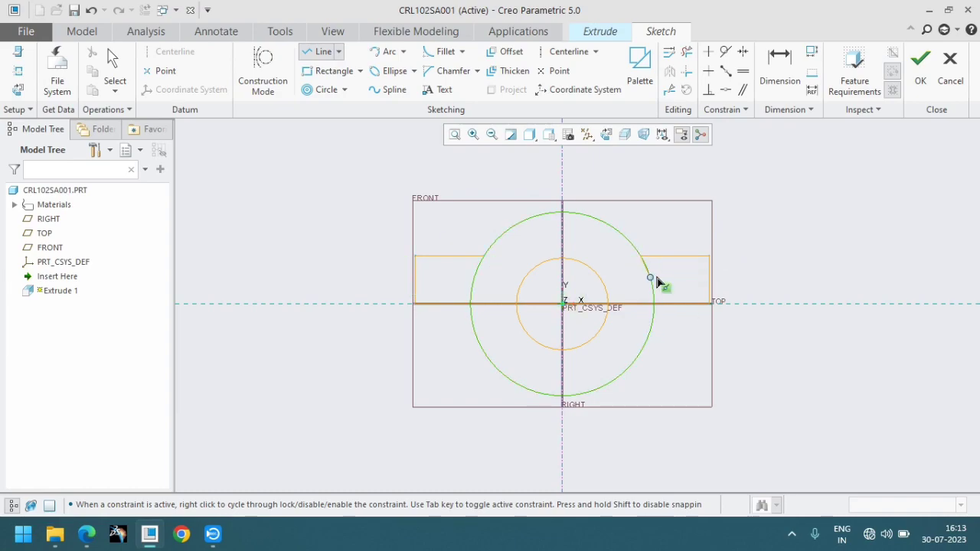
{"action": "middle_click", "coordinate": [656, 281]}
{"action": "middle_click", "coordinate": [645, 285]}
- Check the drawing and set the base end height to 50
{"action": "key", "text": "alt+Tab"}
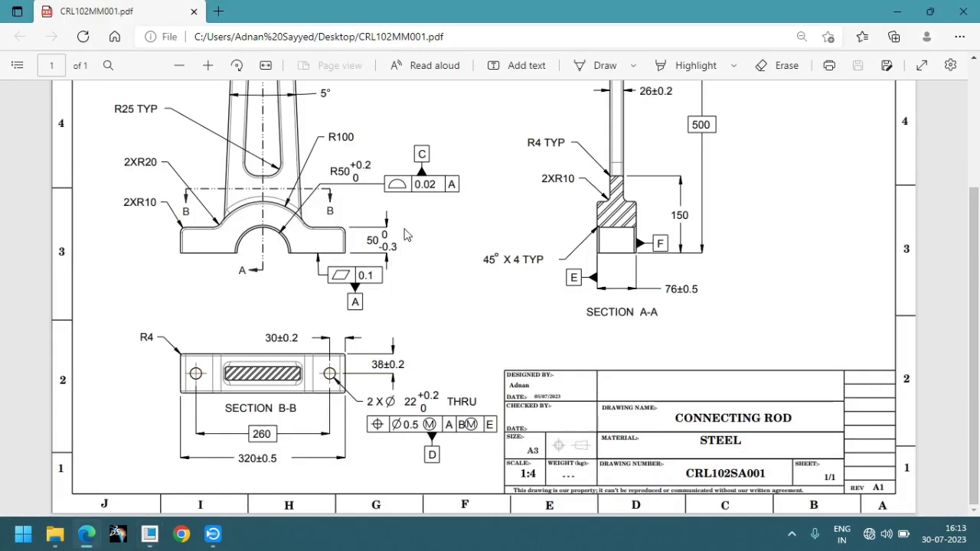
{"action": "right_click", "coordinate": [406, 235]}
{"action": "key", "text": "alt+Tab"}
{"action": "double_click", "coordinate": [404, 280]}
{"action": "type", "text": "5"}
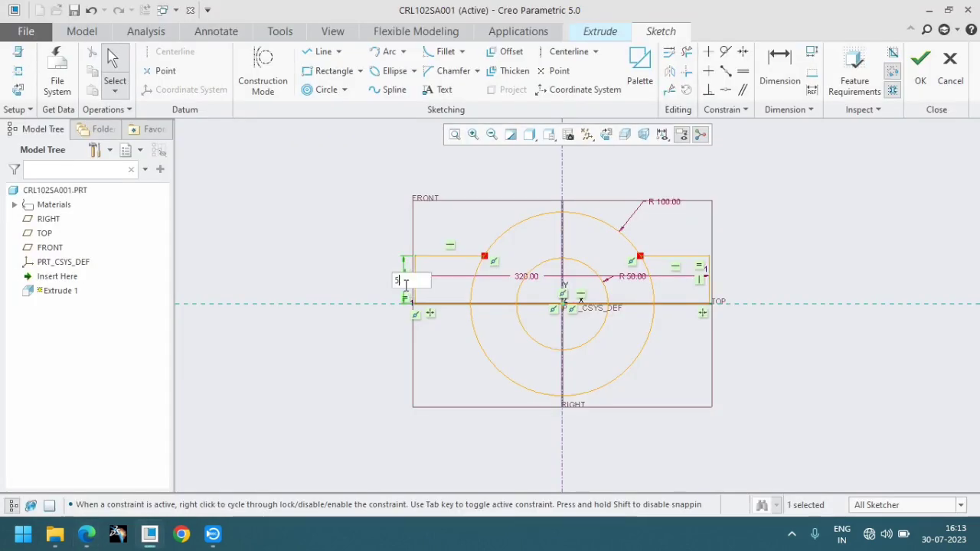
{"action": "type", "text": "0"}
{"action": "key", "text": "Return"}
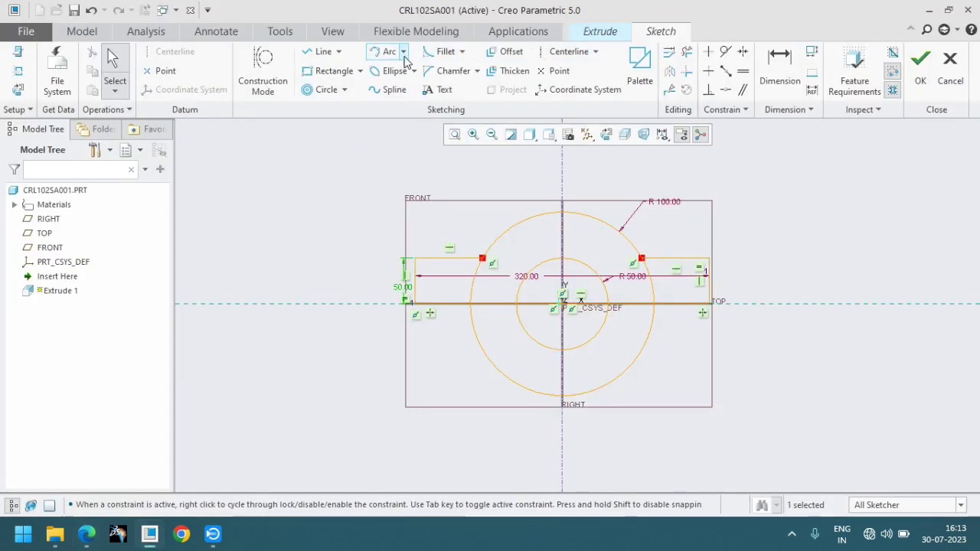
- Trim the inner and lower arcs of both circles and the base line under the small arc
{"action": "left_click", "coordinate": [687, 52]}
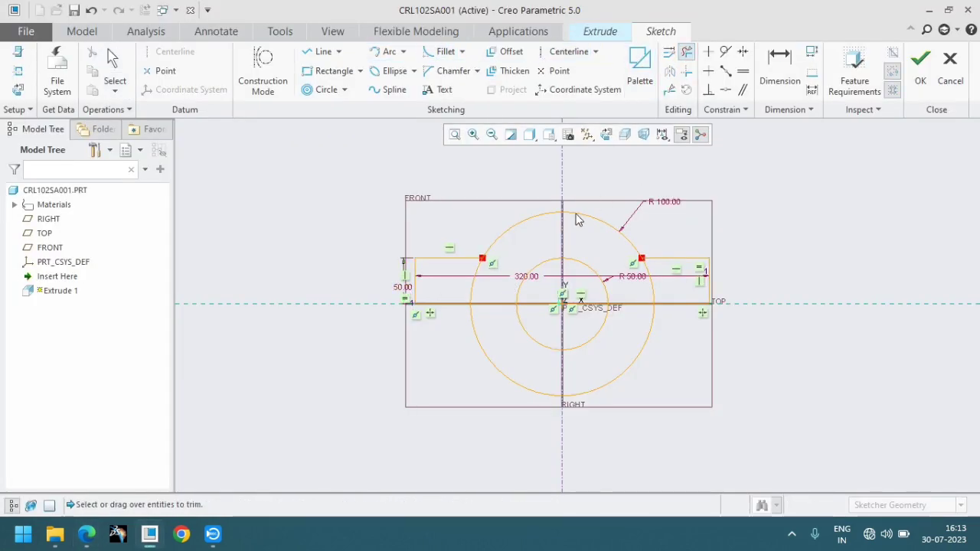
{"action": "left_click", "coordinate": [481, 291]}
{"action": "left_click_drag", "start_coordinate": [532, 376], "coordinate": [507, 376]}
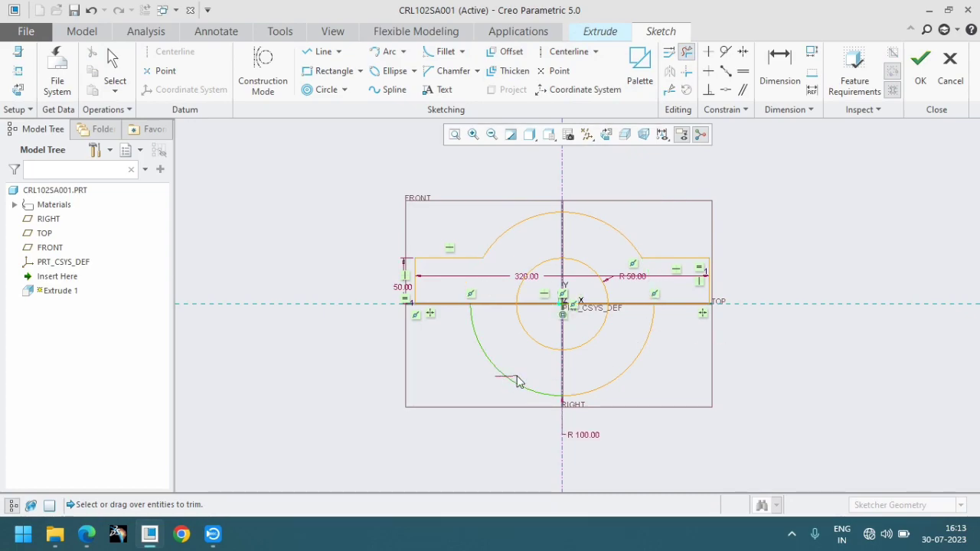
{"action": "mouse_move", "coordinate": [612, 383]}
{"action": "left_mouse_down"}
{"action": "mouse_move", "coordinate": [586, 348]}
{"action": "mouse_move", "coordinate": [546, 350]}
{"action": "left_mouse_up"}
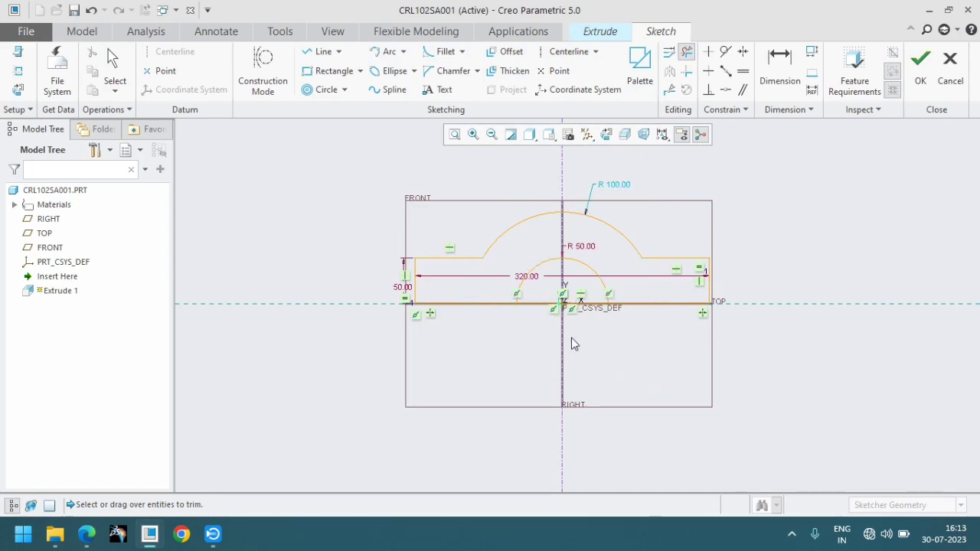
{"action": "left_click", "coordinate": [542, 297]}
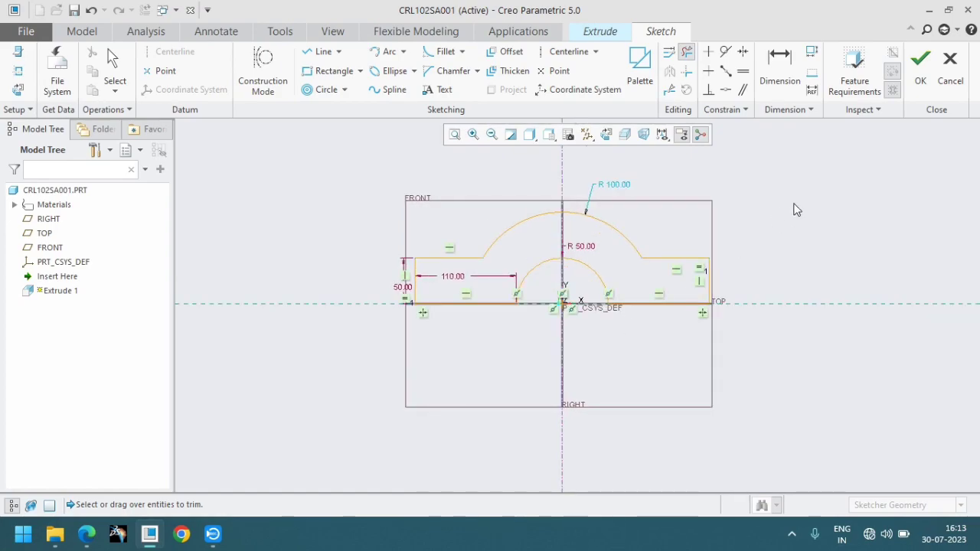
{"action": "middle_click", "coordinate": [754, 181]}
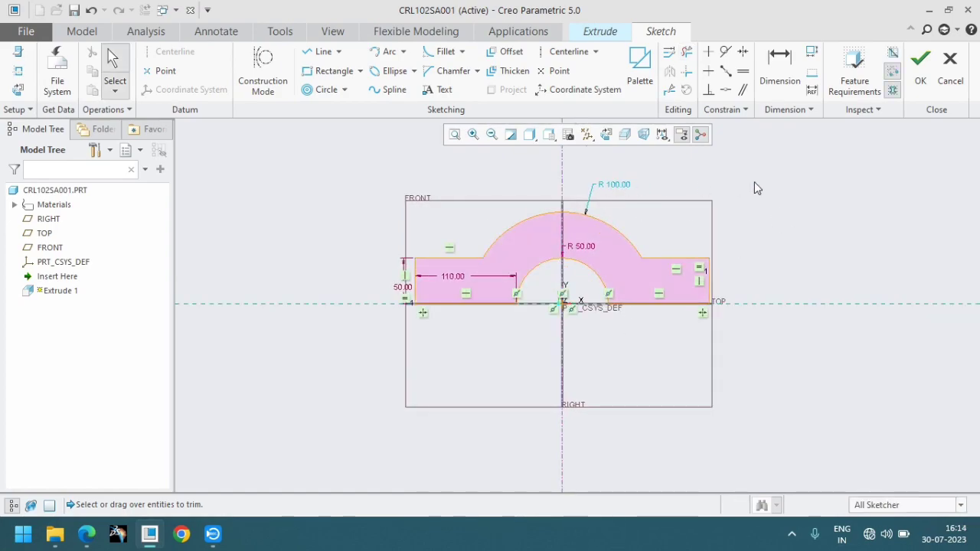
- Keep the arch radius at R100 and lock that dimension
{"action": "double_click", "coordinate": [619, 186]}
{"action": "type", "text": "100"}
{"action": "key", "text": "Return"}
{"action": "key", "text": "alt+Tab"}
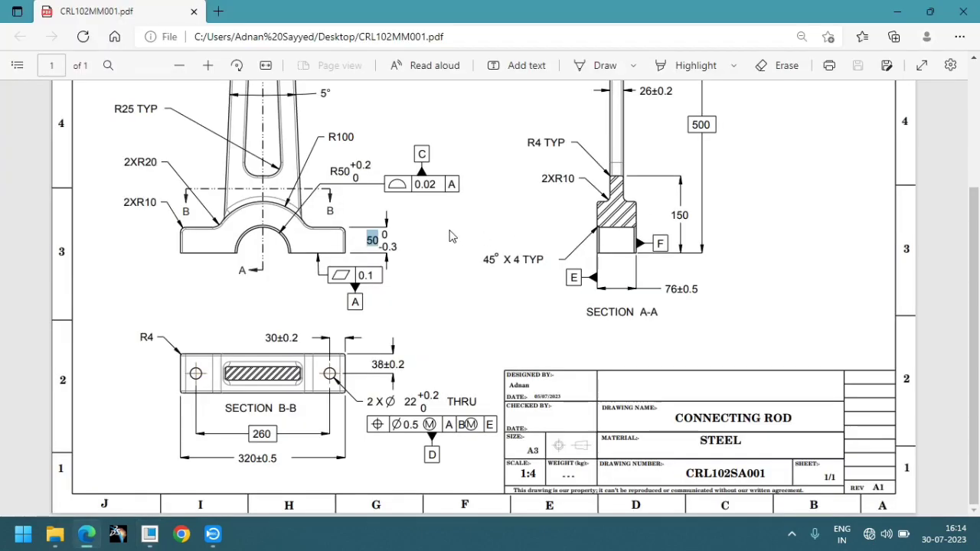
{"action": "key", "text": "alt+Tab"}
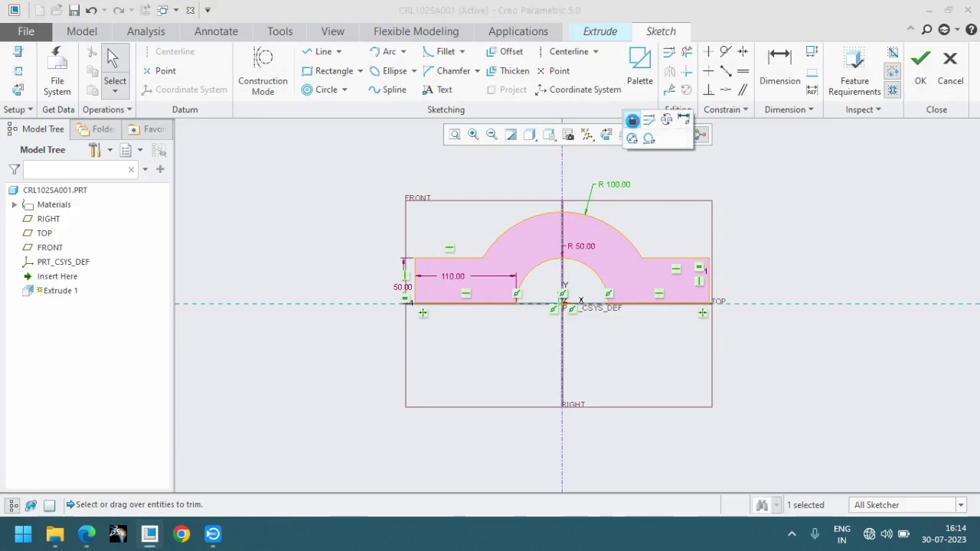
{"action": "left_click", "coordinate": [632, 121]}
{"action": "scroll", "coordinate": [612, 327], "scroll_direction": "down", "scroll_amount": 1}
{"action": "key", "text": "alt+Tab"}
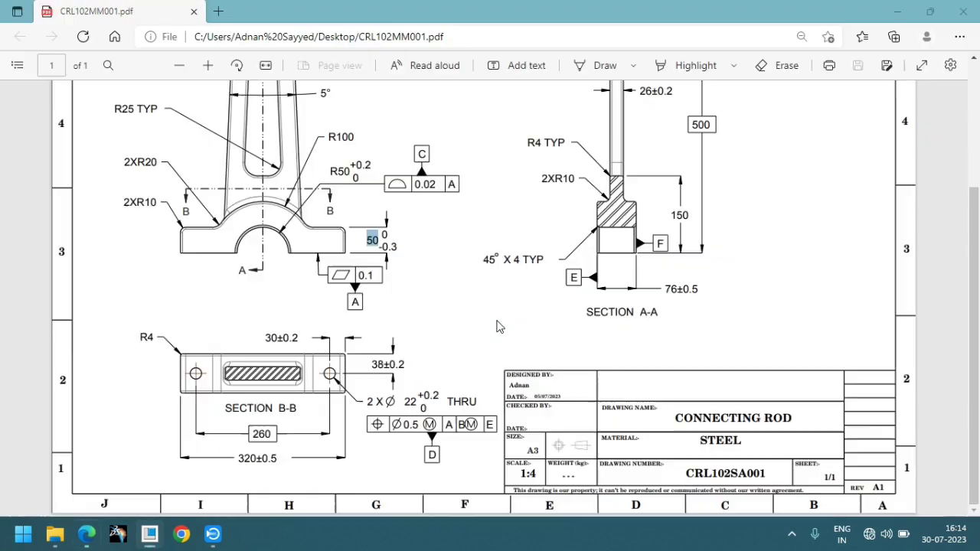
{"action": "key", "text": "alt+Tab"}
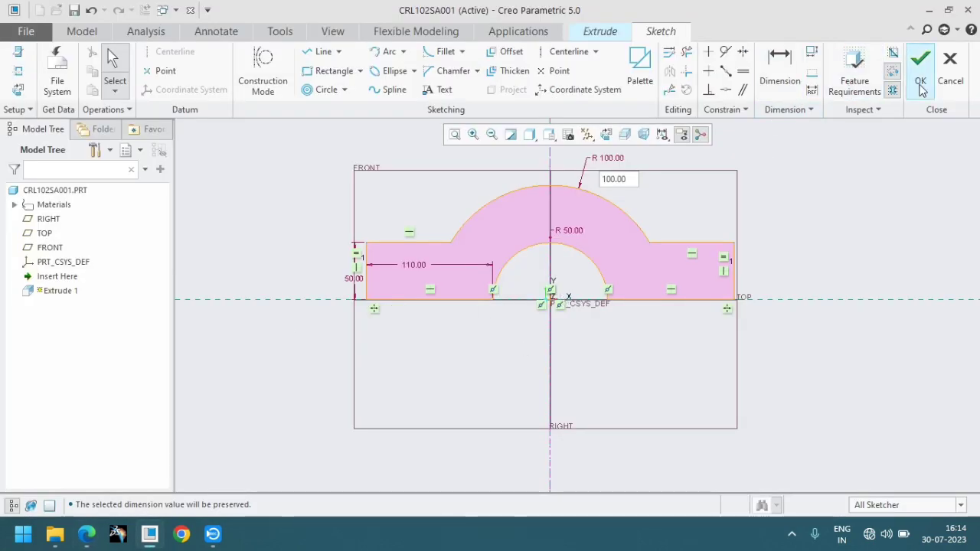
- Extrude the base sketch to a depth of 76 and finish Extrude 1
{"action": "left_click", "coordinate": [920, 68]}
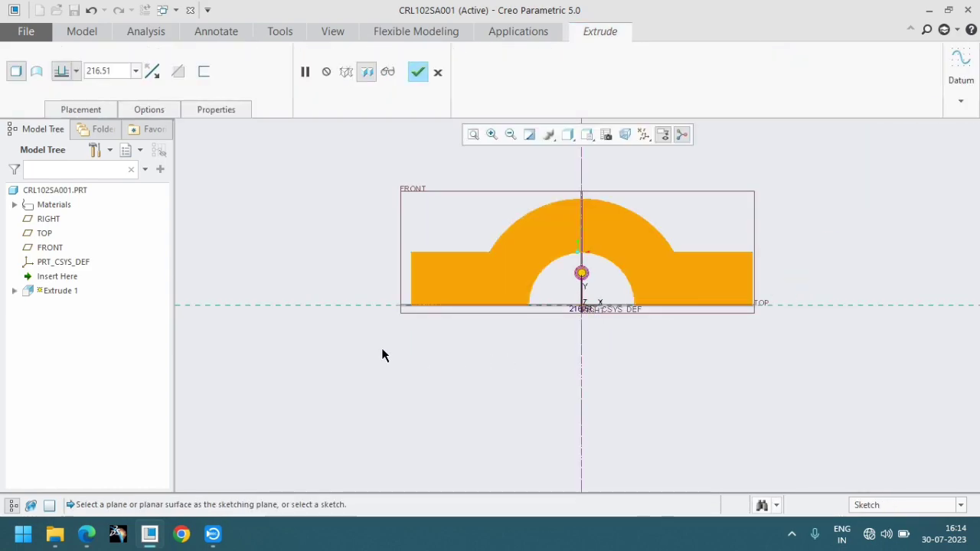
{"action": "mouse_move", "coordinate": [218, 238]}
{"action": "middle_mouse_down"}
{"action": "mouse_move", "coordinate": [416, 317]}
{"action": "mouse_move", "coordinate": [404, 301]}
{"action": "middle_mouse_up"}
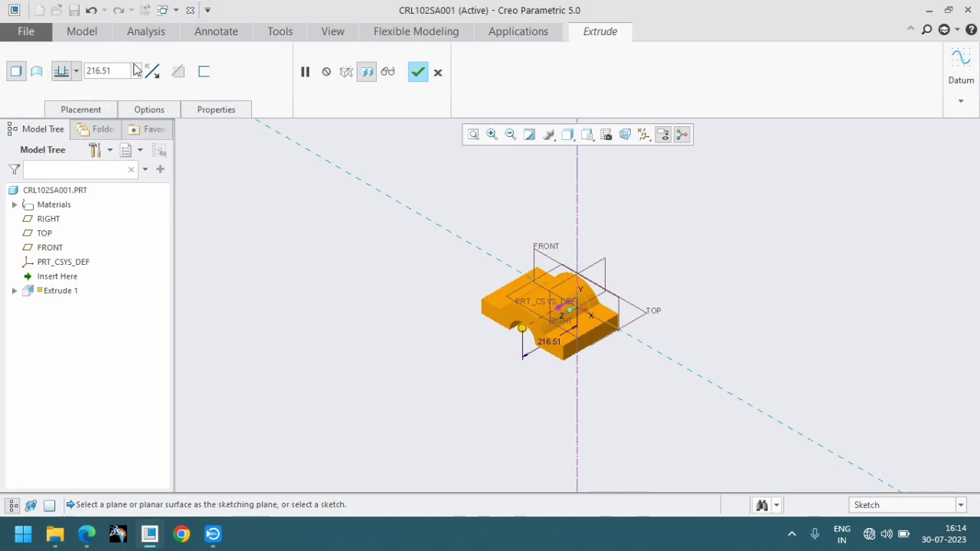
{"action": "left_click", "coordinate": [75, 71]}
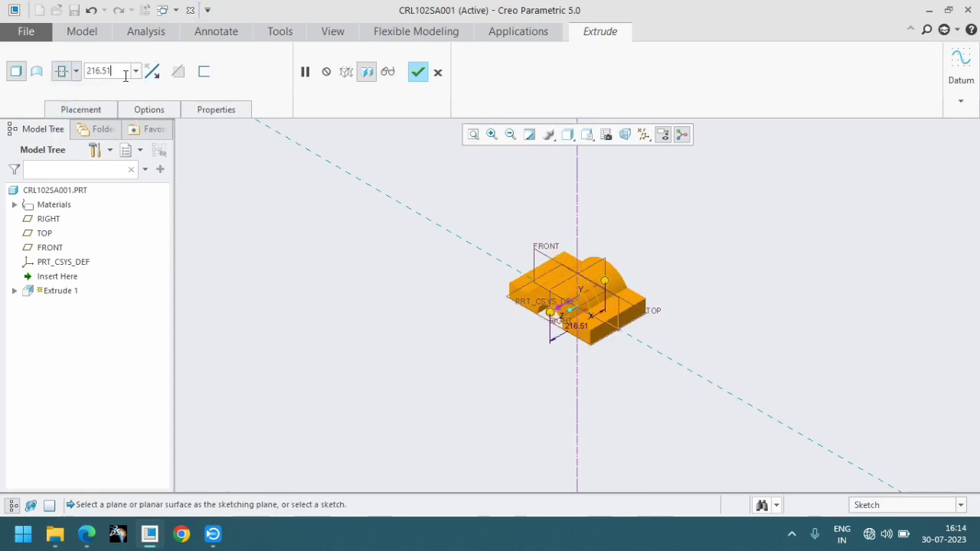
{"action": "key", "text": "alt+Tab"}
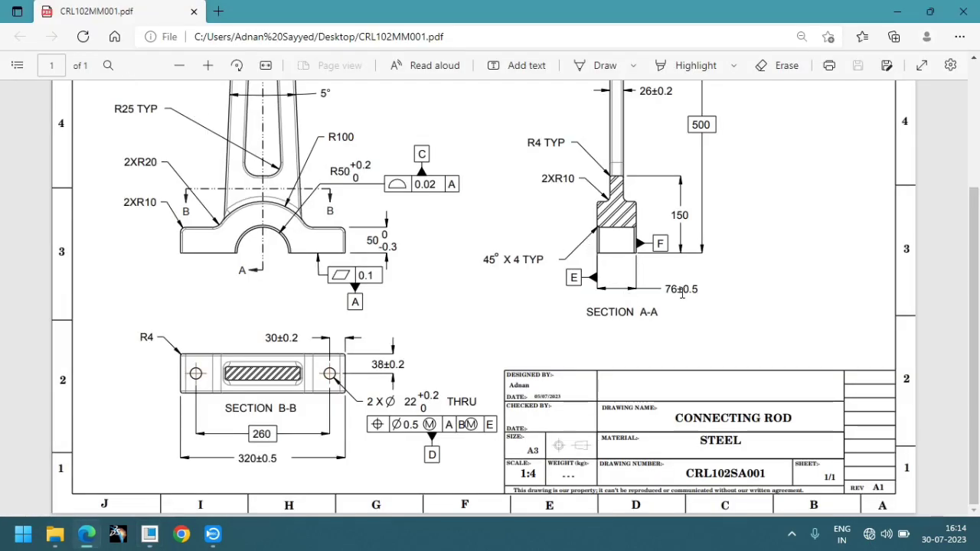
{"action": "key", "text": "alt+Tab"}
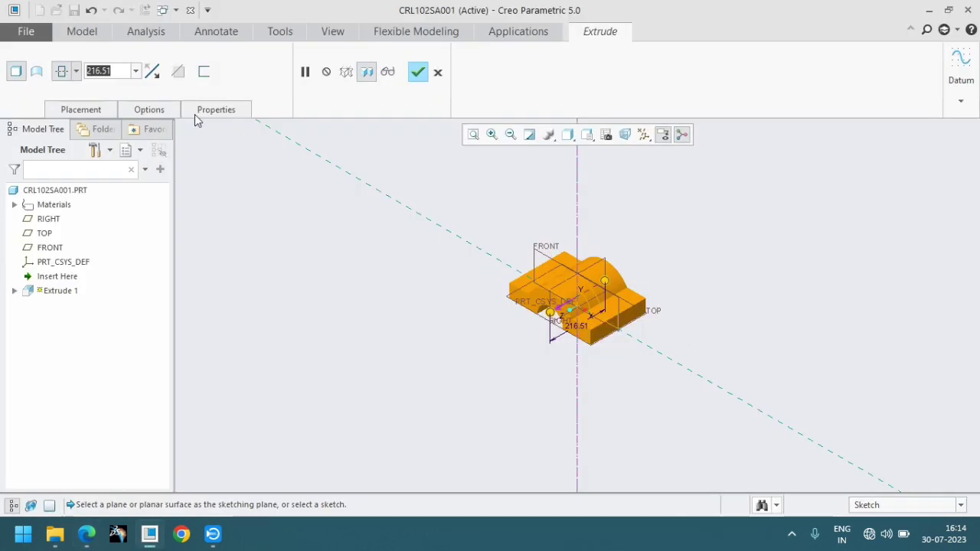
{"action": "type", "text": "76"}
{"action": "key", "text": "Return"}
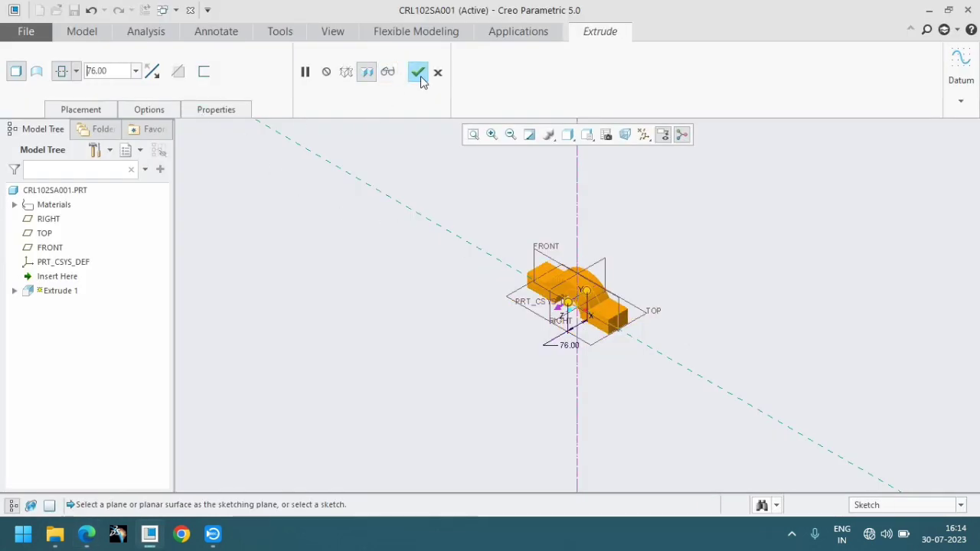
{"action": "left_click", "coordinate": [417, 72]}
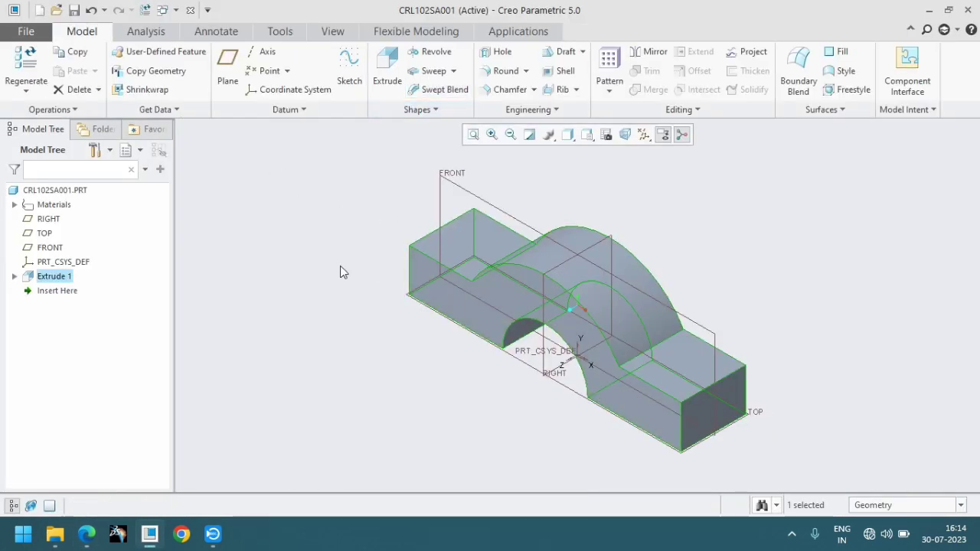
- Hide the datums, check the FRONT and default views, then show the datums again
{"action": "left_click", "coordinate": [643, 135]}
{"action": "left_click", "coordinate": [643, 152]}
{"action": "left_click", "coordinate": [567, 135]}
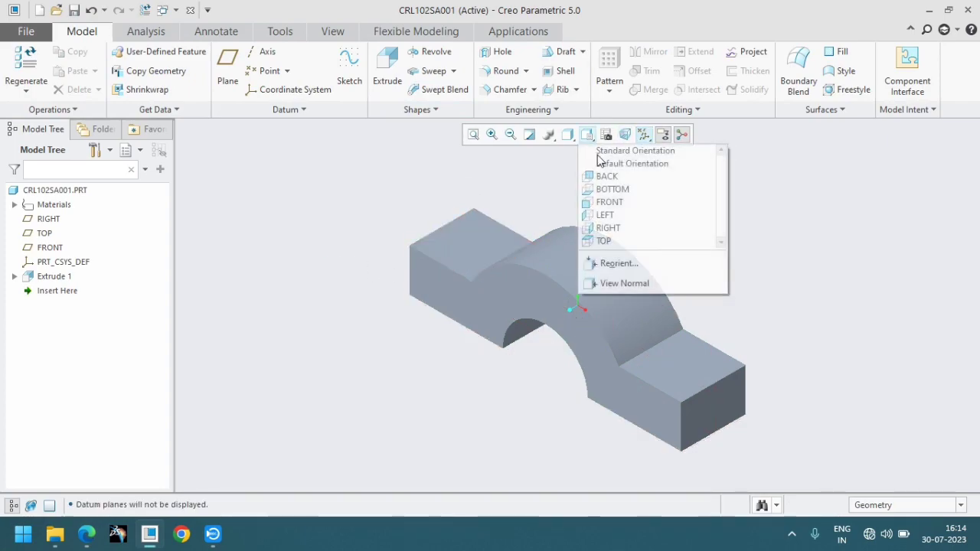
{"action": "left_click", "coordinate": [601, 199]}
{"action": "key", "text": "ctrl+d"}
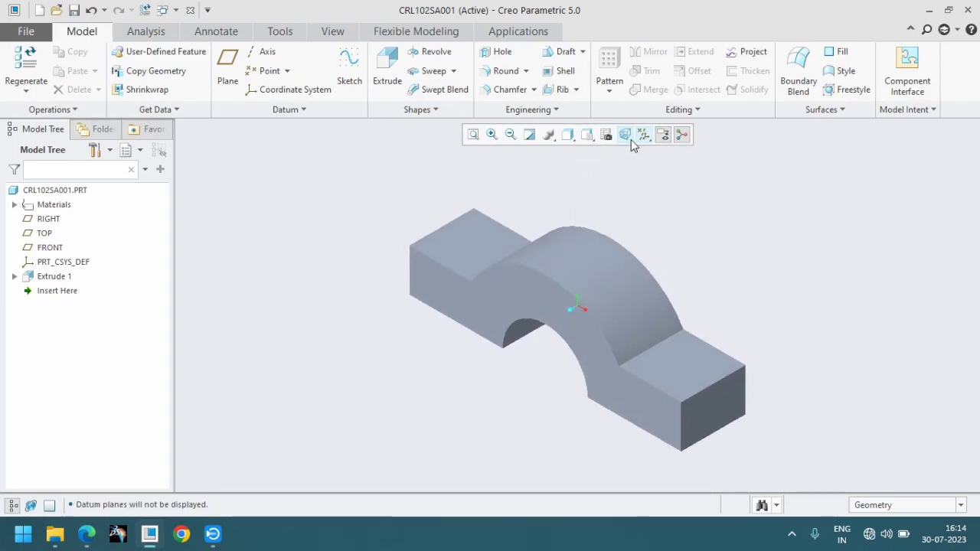
{"action": "left_click", "coordinate": [643, 134]}
{"action": "left_click", "coordinate": [645, 151]}
- Hide datum points and review the drawing's upper Ø112 boss end before starting Extrude 2
{"action": "left_click", "coordinate": [643, 135]}
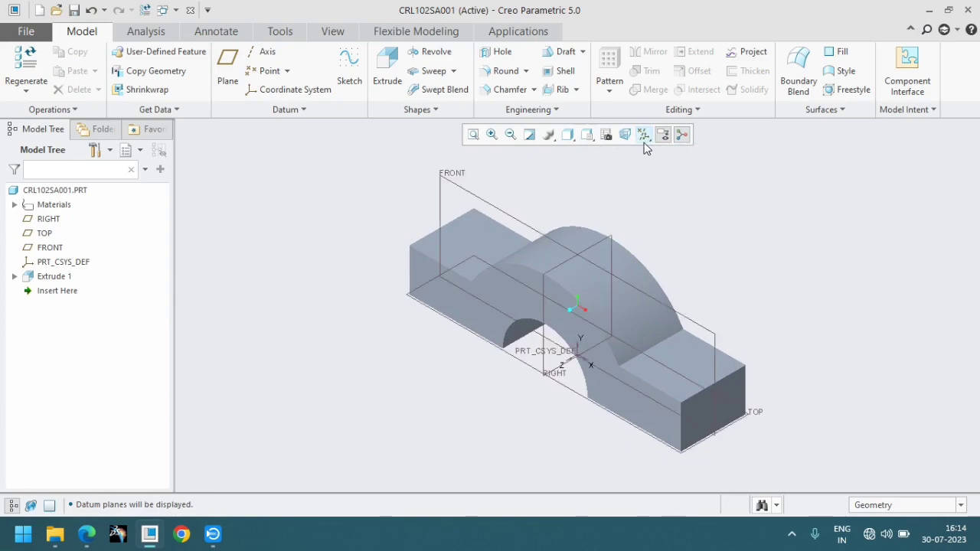
{"action": "left_click", "coordinate": [659, 184]}
{"action": "key", "text": "alt+Tab"}
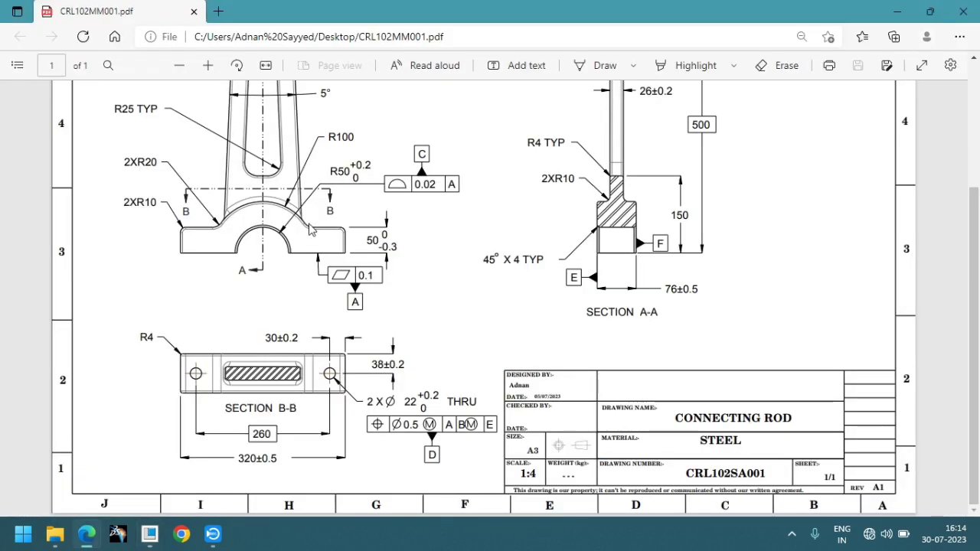
{"action": "scroll", "coordinate": [310, 230], "scroll_direction": "up", "scroll_amount": 2}
{"action": "scroll", "coordinate": [310, 230], "scroll_direction": "up", "scroll_amount": 1}
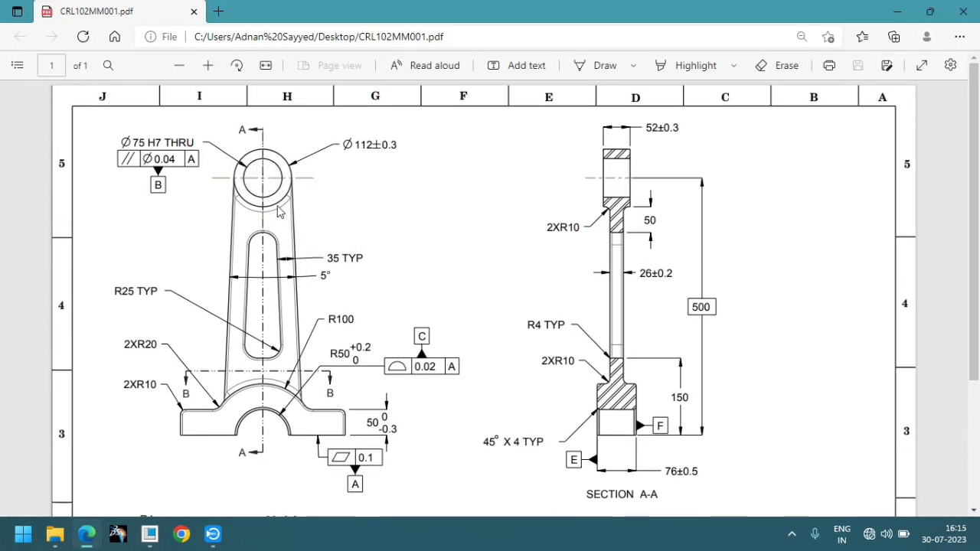
{"action": "key", "text": "alt+Tab"}
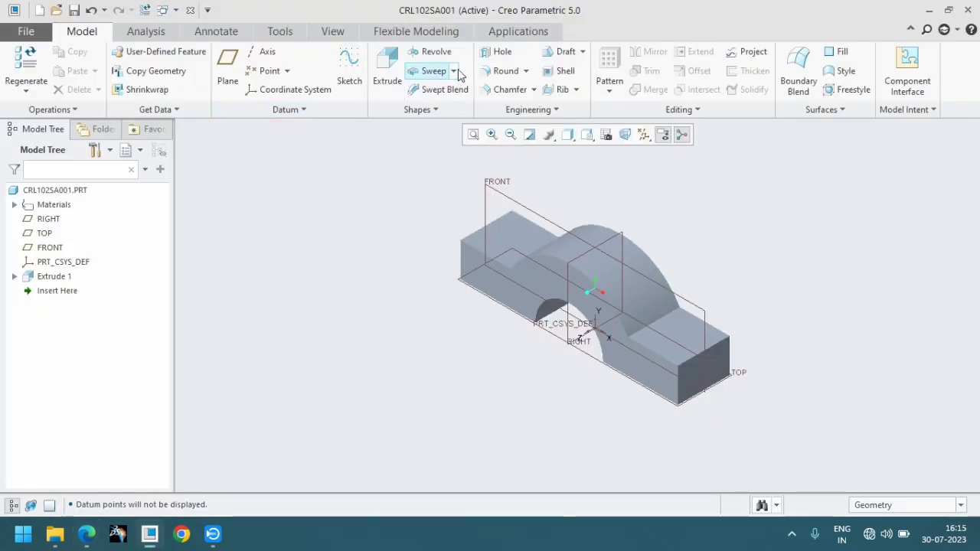
{"action": "left_click", "coordinate": [386, 81]}
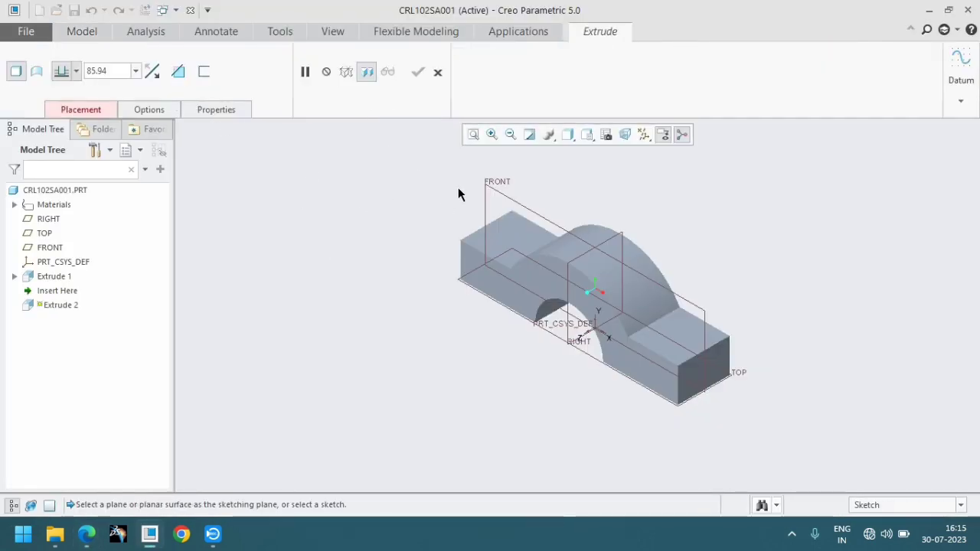
- Sketch on FRONT and draw two concentric circles centred on the vertical centreline
{"action": "left_click", "coordinate": [491, 186]}
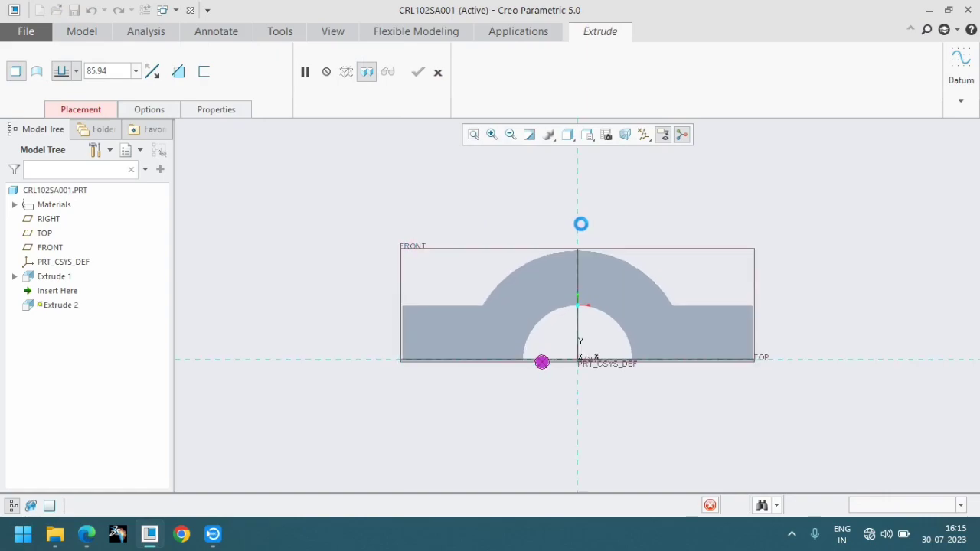
{"action": "left_click", "coordinate": [455, 134]}
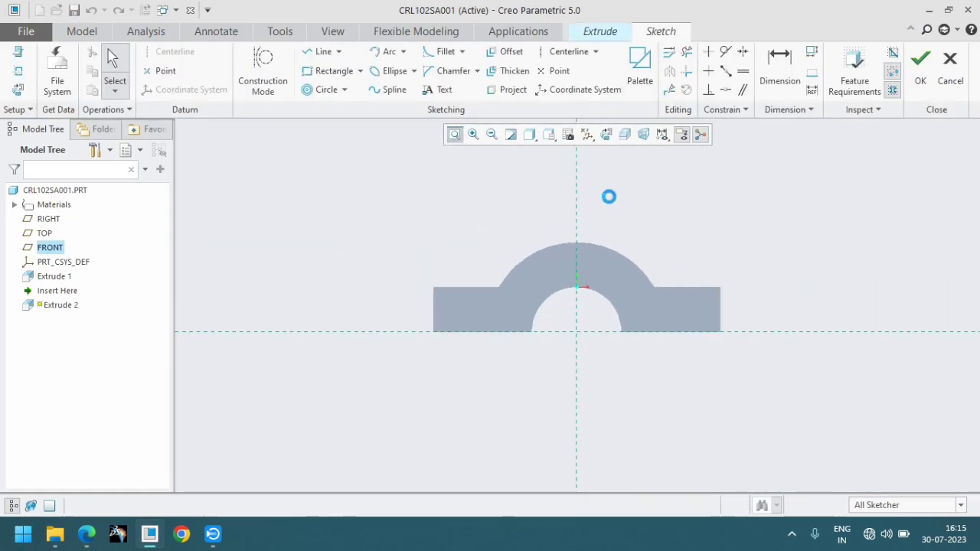
{"action": "left_click", "coordinate": [491, 134]}
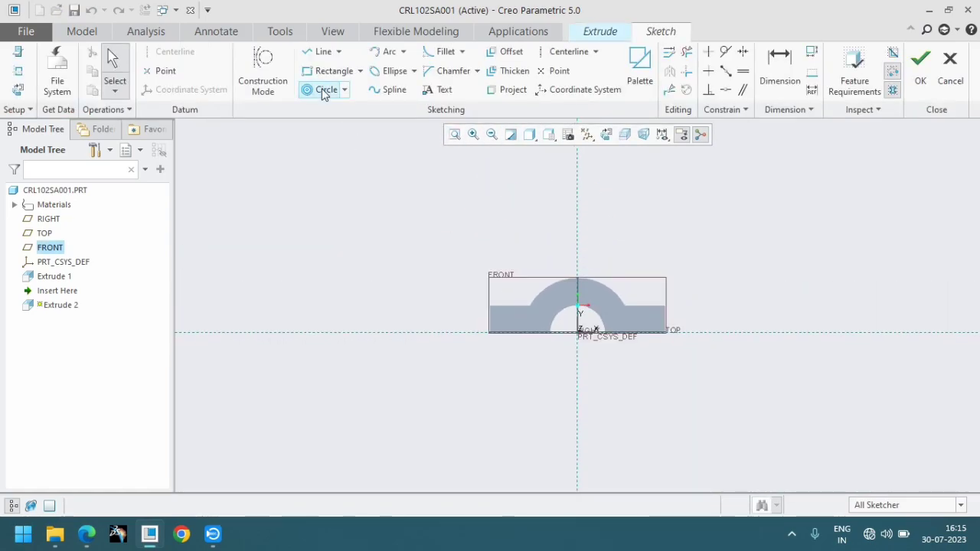
{"action": "left_click", "coordinate": [344, 90]}
{"action": "left_click", "coordinate": [349, 107]}
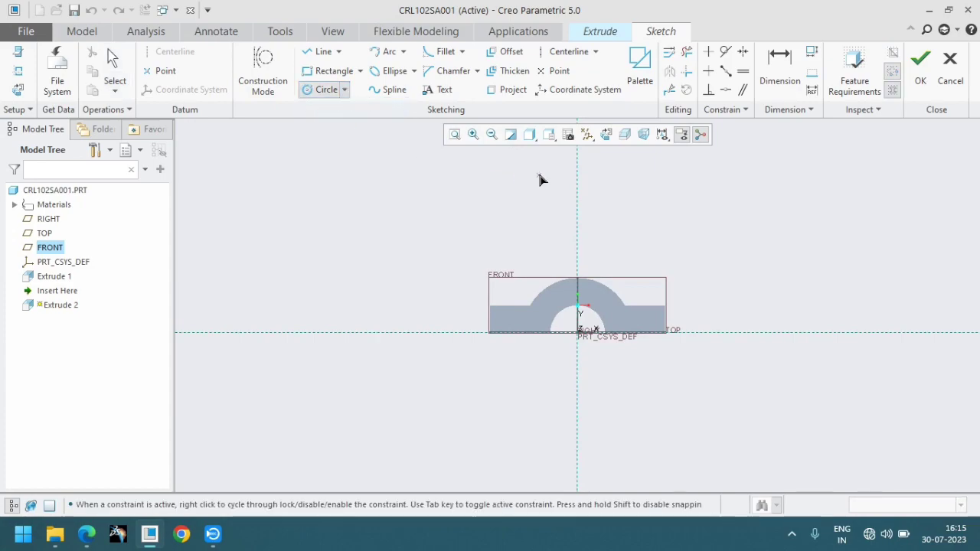
{"action": "left_click", "coordinate": [577, 177]}
{"action": "left_click", "coordinate": [580, 195]}
{"action": "left_click", "coordinate": [577, 177]}
{"action": "left_click", "coordinate": [585, 212]}
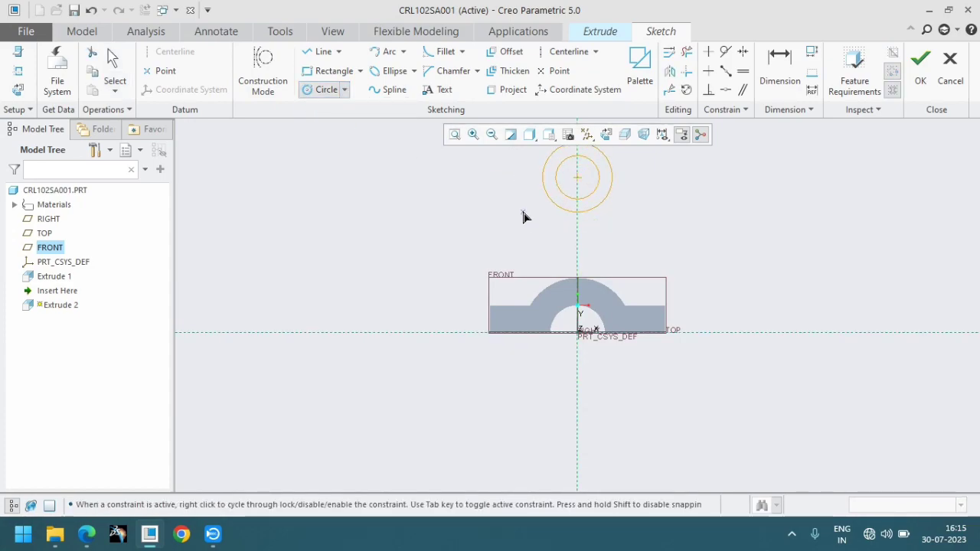
- Place the circles' shared centre 500 above the origin
{"action": "key", "text": "alt+Tab"}
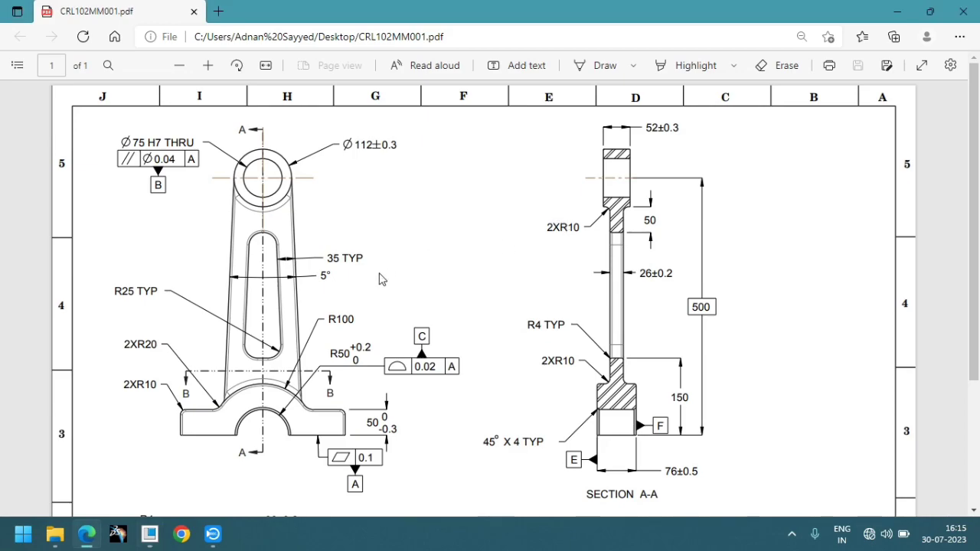
{"action": "double_click", "coordinate": [703, 310]}
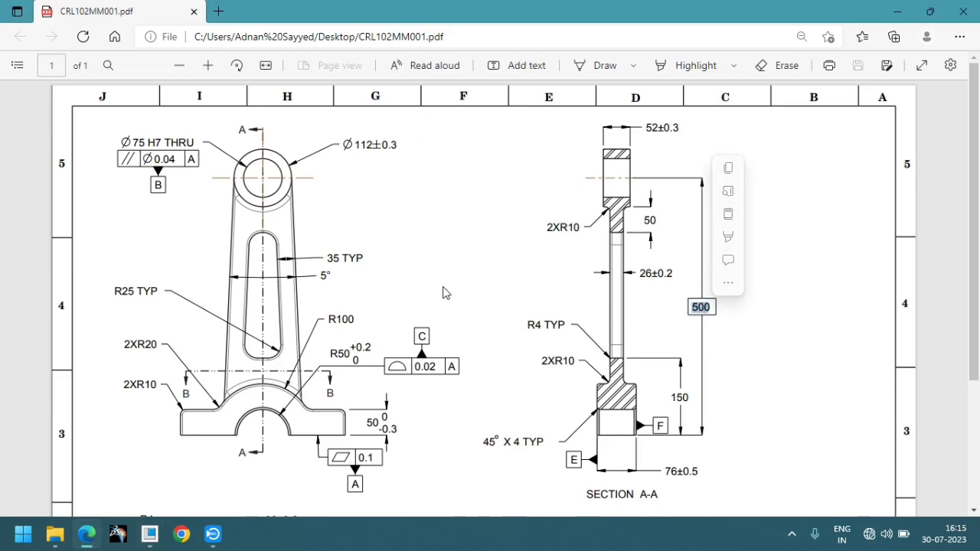
{"action": "key", "text": "alt+Tab"}
{"action": "double_click", "coordinate": [579, 258]}
{"action": "type", "text": "500"}
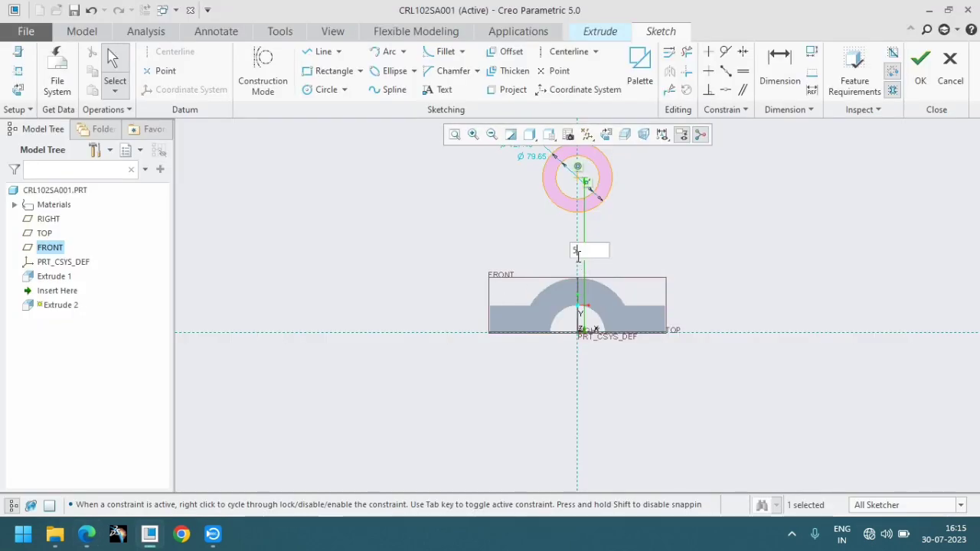
{"action": "key", "text": "Return"}
{"action": "left_click", "coordinate": [454, 134]}
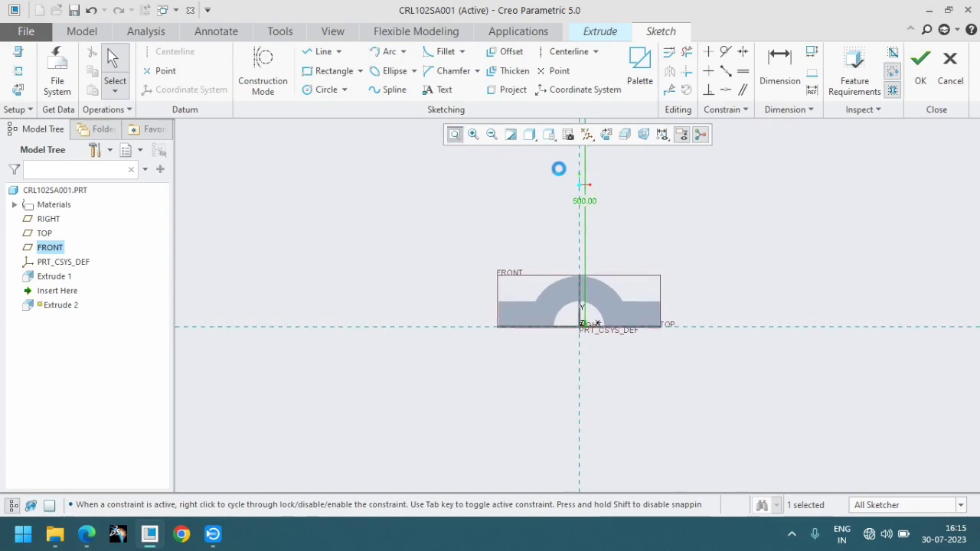
{"action": "scroll", "coordinate": [606, 164], "scroll_direction": "down", "scroll_amount": 3}
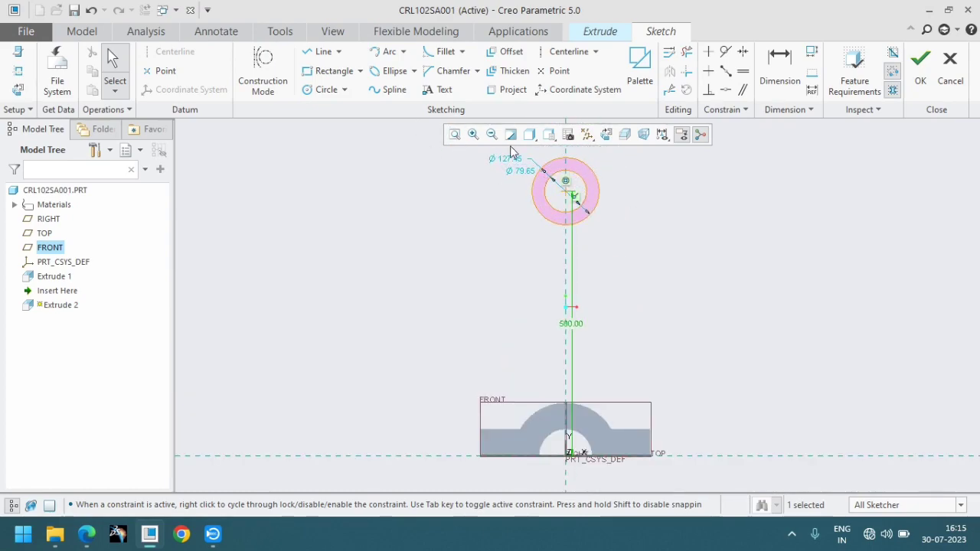
{"action": "scroll", "coordinate": [605, 164], "scroll_direction": "down", "scroll_amount": 4}
- Set the inner circle to Ø75 and the outer circle to Ø112, then finish the sketch
{"action": "key", "text": "alt+Tab"}
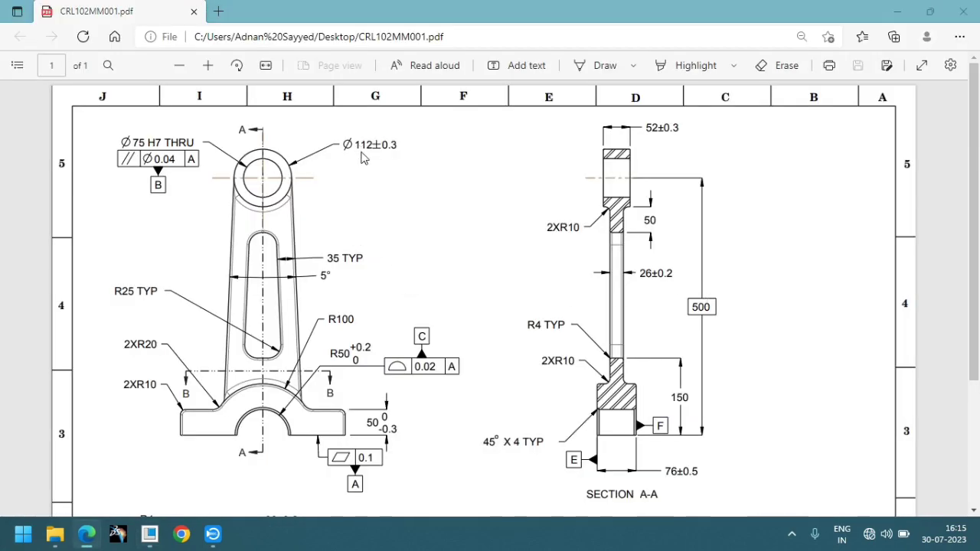
{"action": "key", "text": "alt+Tab"}
{"action": "double_click", "coordinate": [580, 238]}
{"action": "type", "text": "75"}
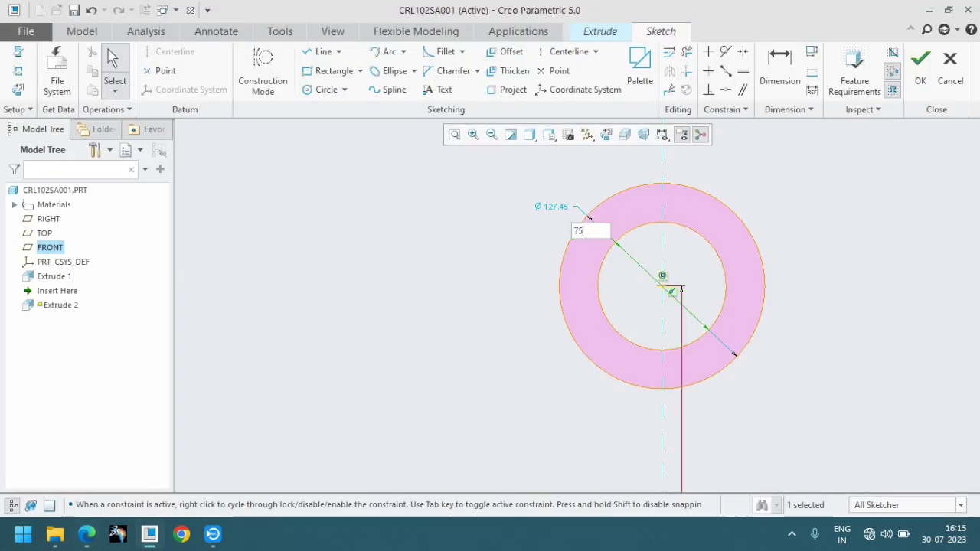
{"action": "key", "text": "Return"}
{"action": "double_click", "coordinate": [540, 213]}
{"action": "type", "text": "112"}
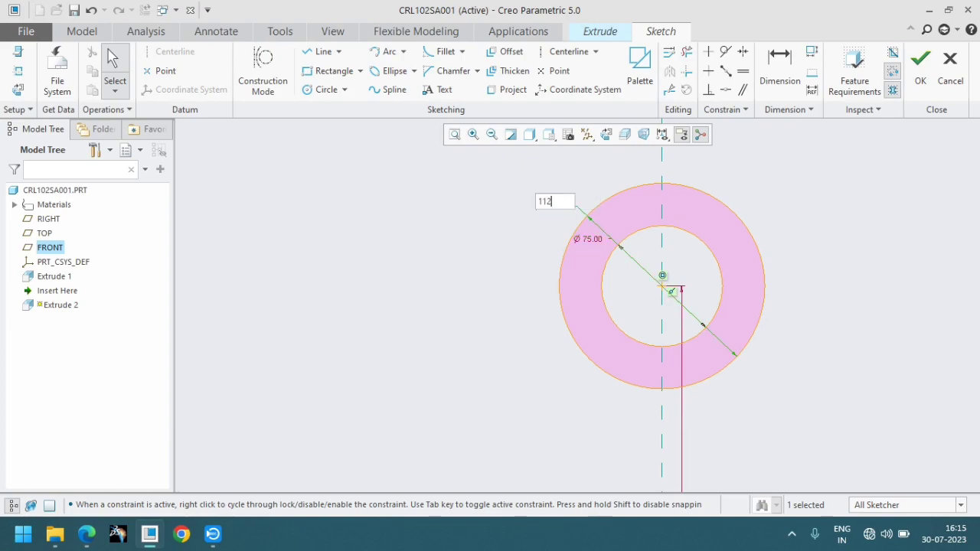
{"action": "key", "text": "Return"}
{"action": "scroll", "coordinate": [819, 255], "scroll_direction": "down", "scroll_amount": 3}
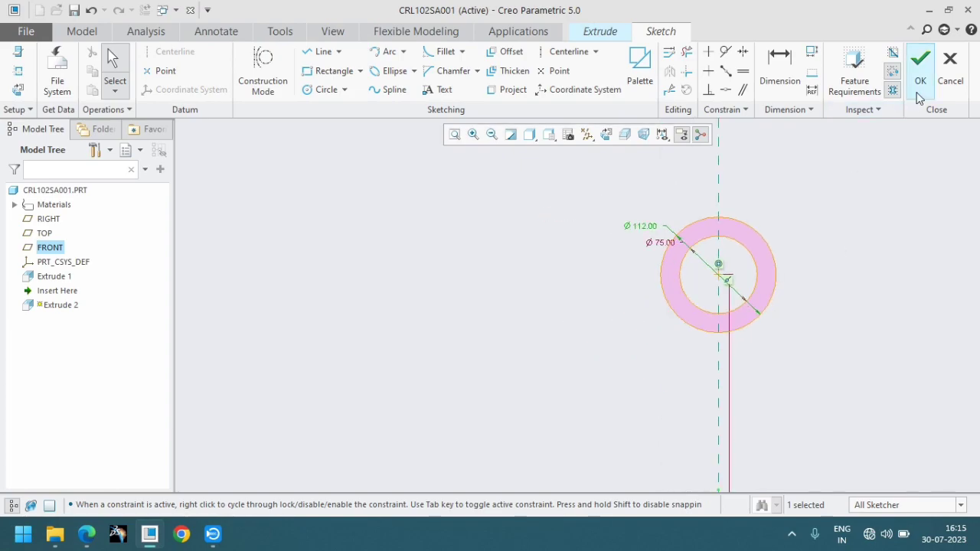
{"action": "left_click", "coordinate": [920, 69]}
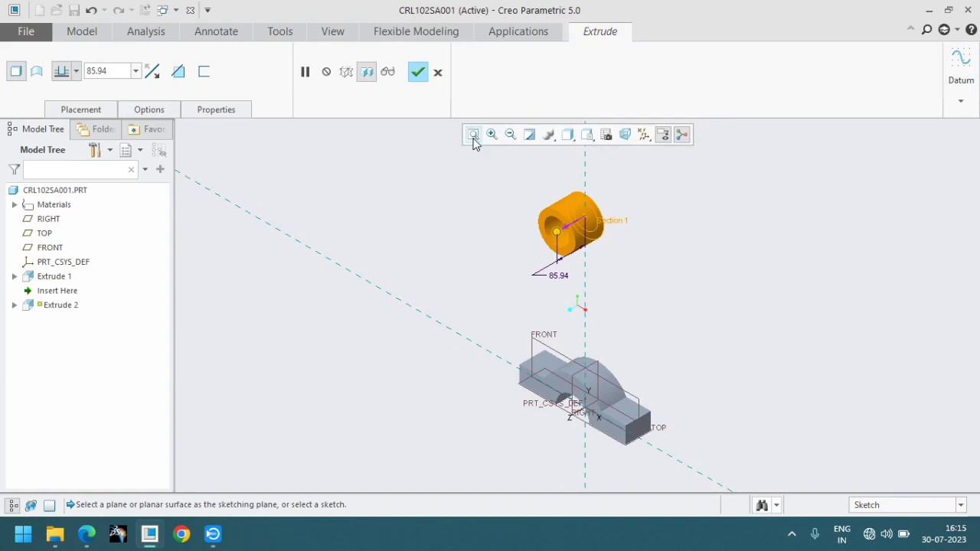
- Extrude the ring symmetrically about FRONT to a depth of 52 and finish it
{"action": "left_click", "coordinate": [76, 71]}
{"action": "left_click", "coordinate": [61, 111]}
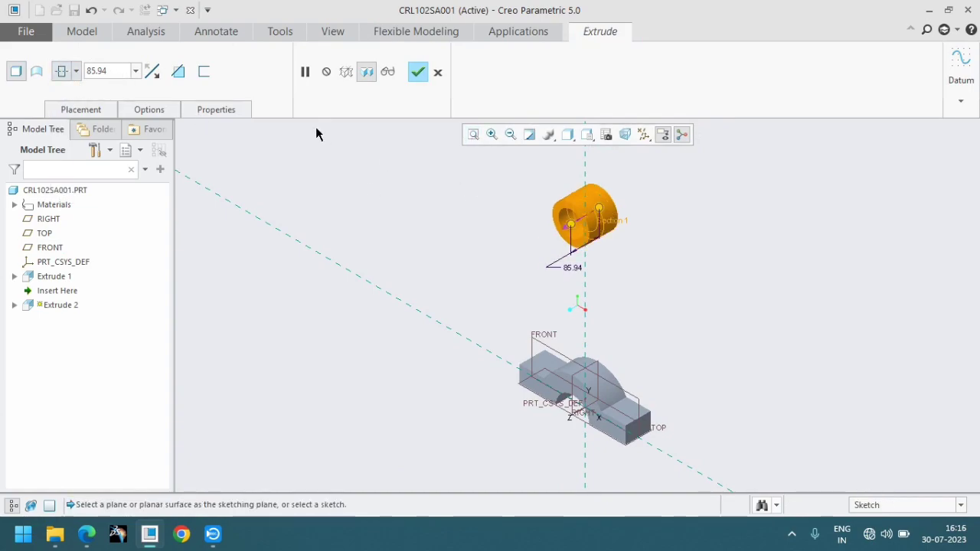
{"action": "key", "text": "alt+Tab"}
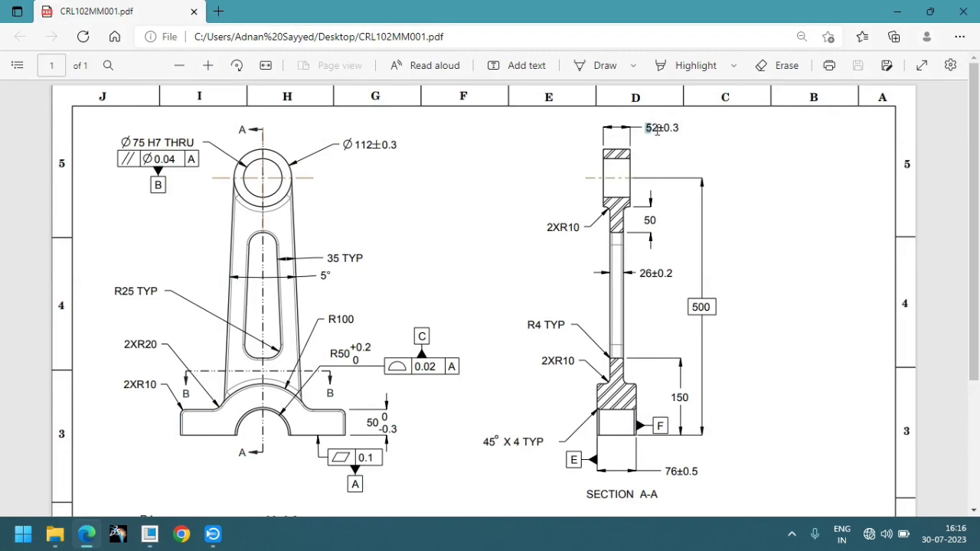
{"action": "right_click", "coordinate": [657, 130]}
{"action": "left_click", "coordinate": [657, 163]}
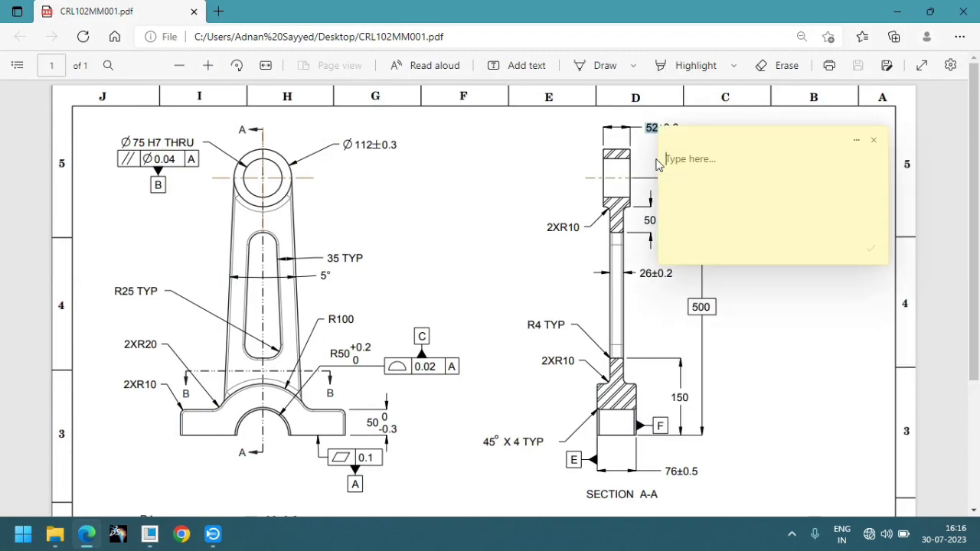
{"action": "left_click", "coordinate": [874, 140]}
{"action": "key", "text": "alt+Tab"}
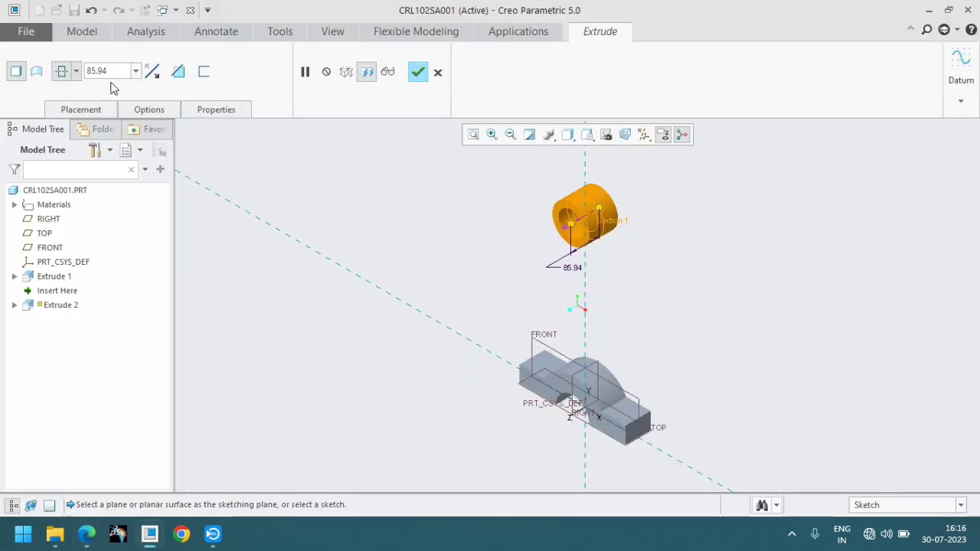
{"action": "type", "text": "52"}
{"action": "key", "text": "Return"}
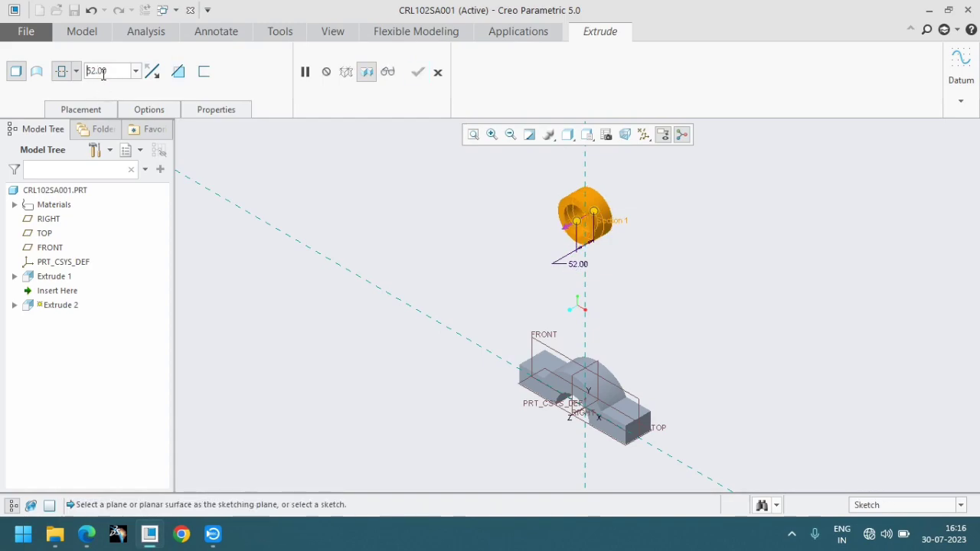
{"action": "left_click", "coordinate": [388, 72]}
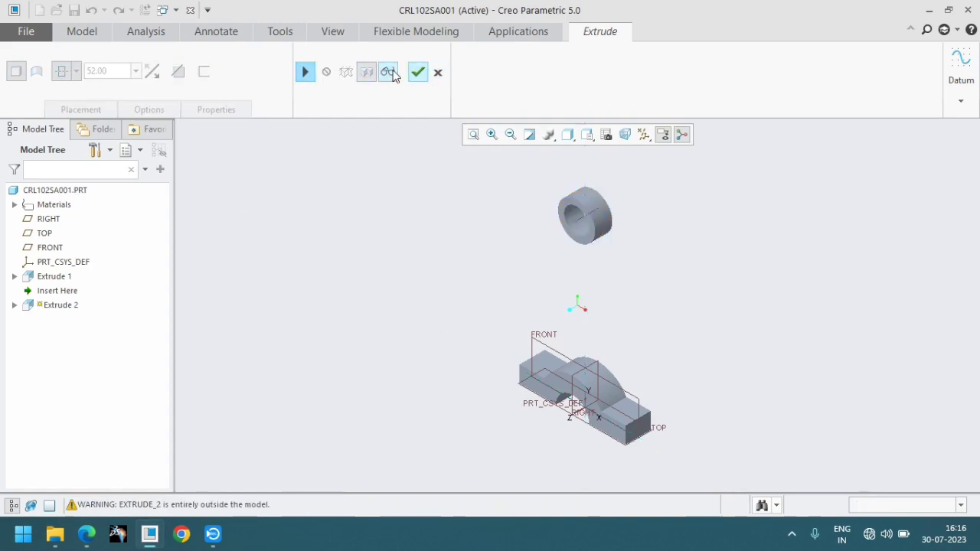
{"action": "left_click", "coordinate": [417, 72]}
- Inspect the boss, review the drawing, and select the FRONT datum plane
{"action": "middle_click_drag", "start_coordinate": [402, 246], "coordinate": [412, 306]}
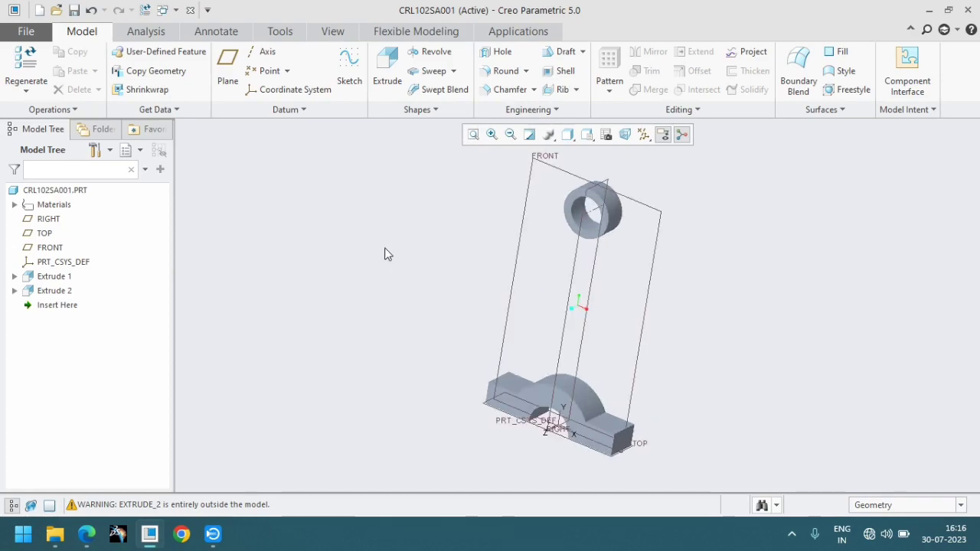
{"action": "key", "text": "ctrl+d"}
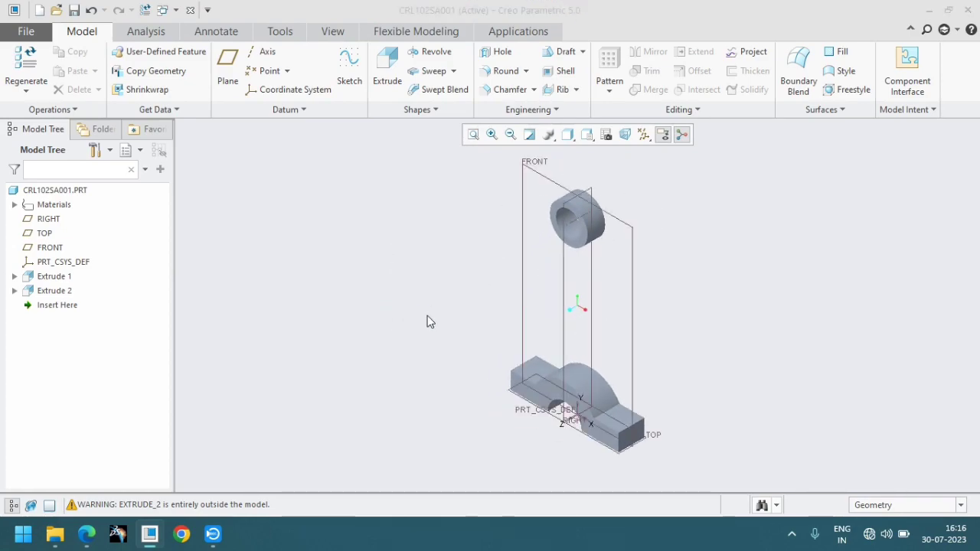
{"action": "key", "text": "alt+Tab"}
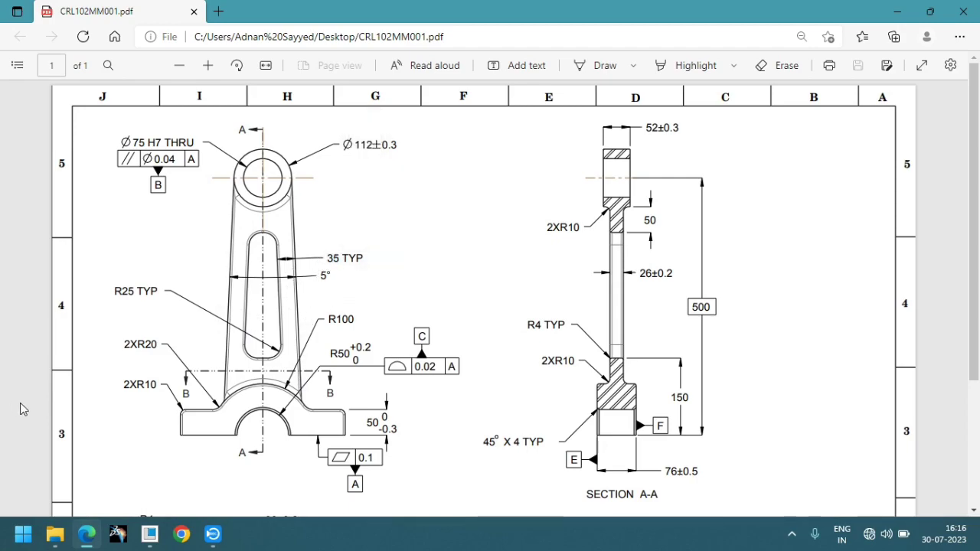
{"action": "key", "text": "alt+Tab"}
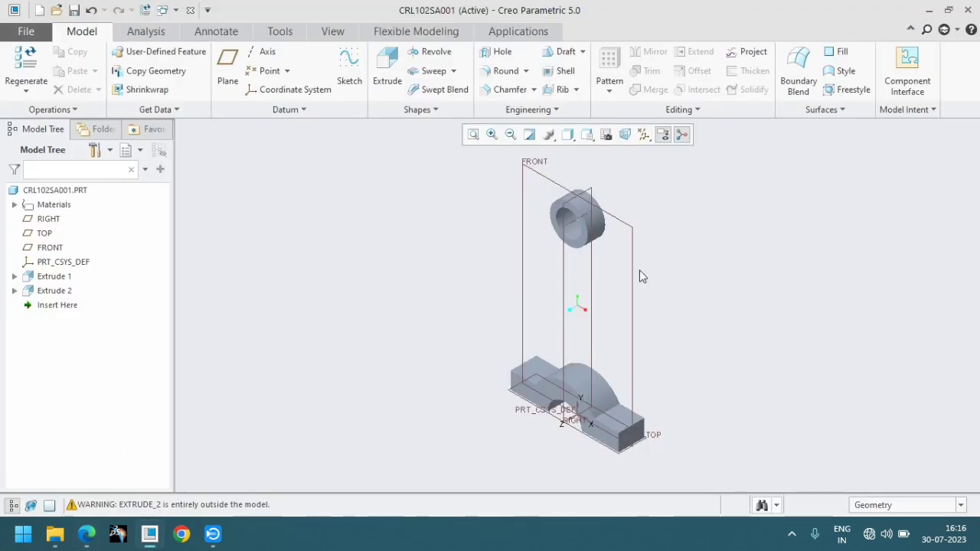
{"action": "left_click", "coordinate": [633, 274]}
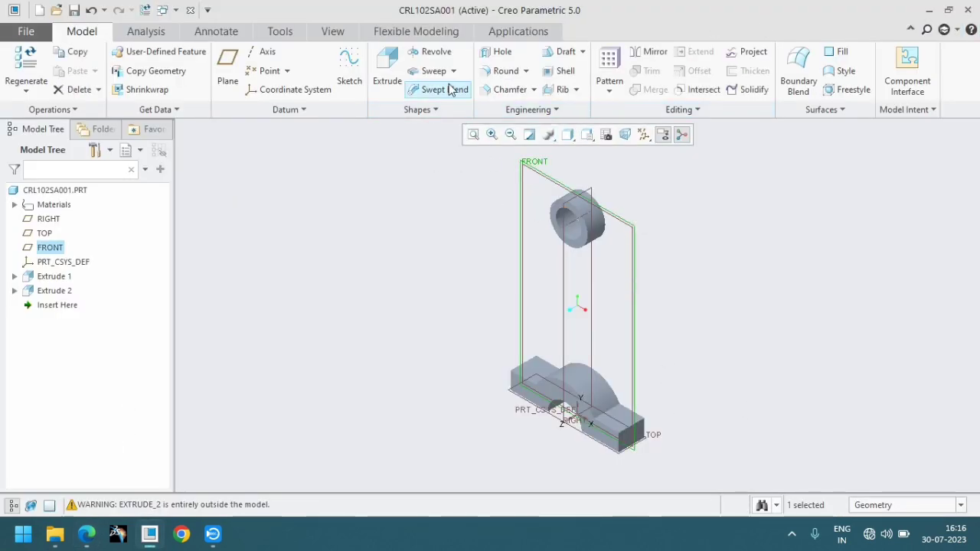
- Start an extrude sketch on FRONT and draw tapered side lines from the boss edges toward the base
{"action": "left_click", "coordinate": [387, 77]}
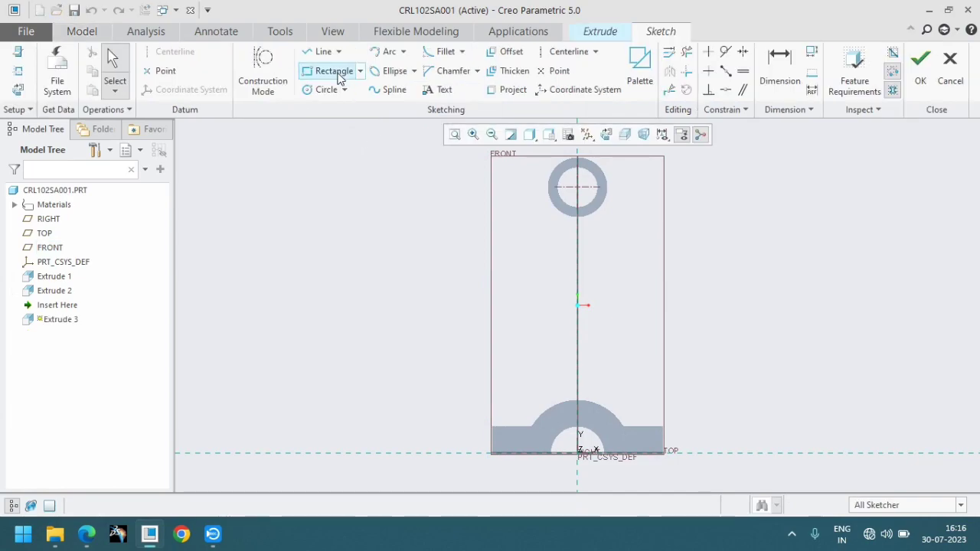
{"action": "left_click", "coordinate": [324, 54]}
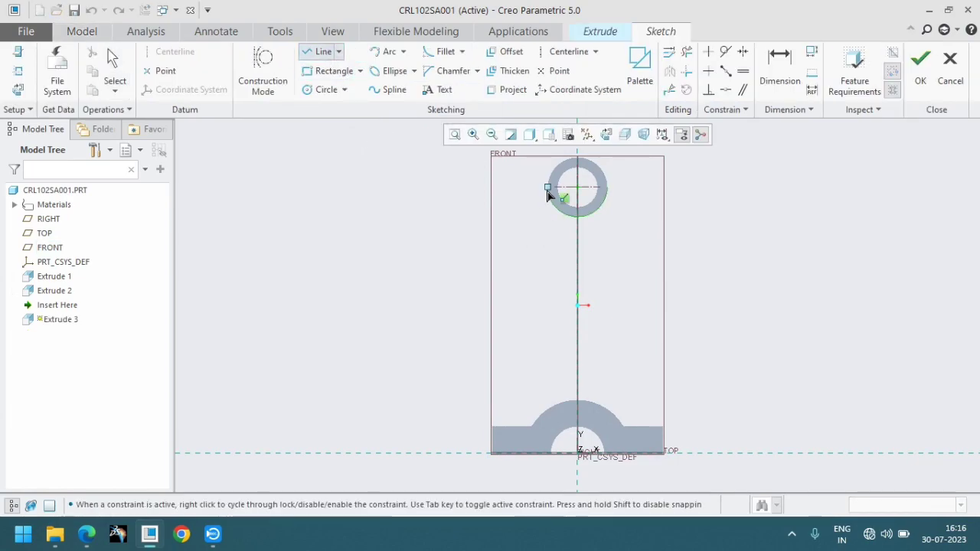
{"action": "left_click", "coordinate": [540, 208]}
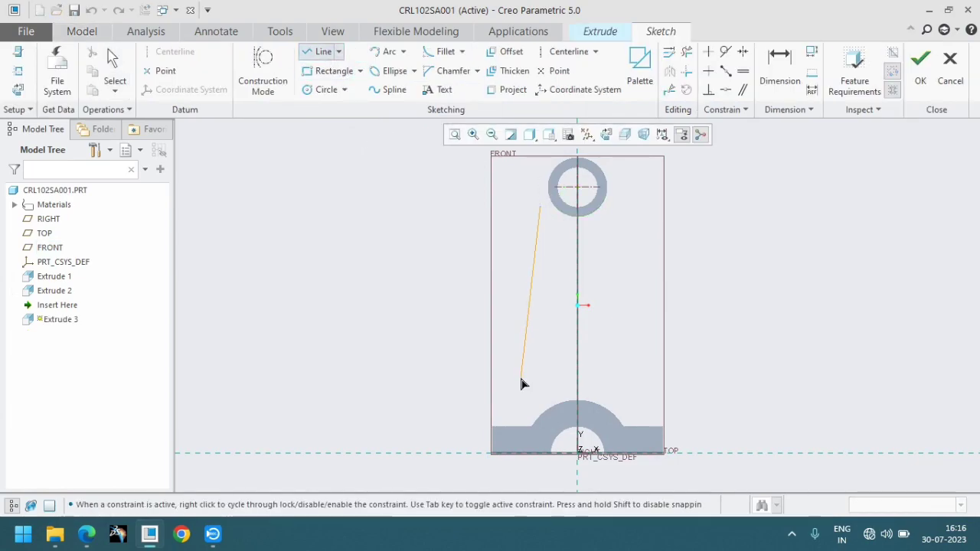
{"action": "left_click", "coordinate": [519, 397]}
{"action": "middle_click", "coordinate": [521, 396]}
{"action": "scroll", "coordinate": [632, 217], "scroll_direction": "up", "scroll_amount": 3}
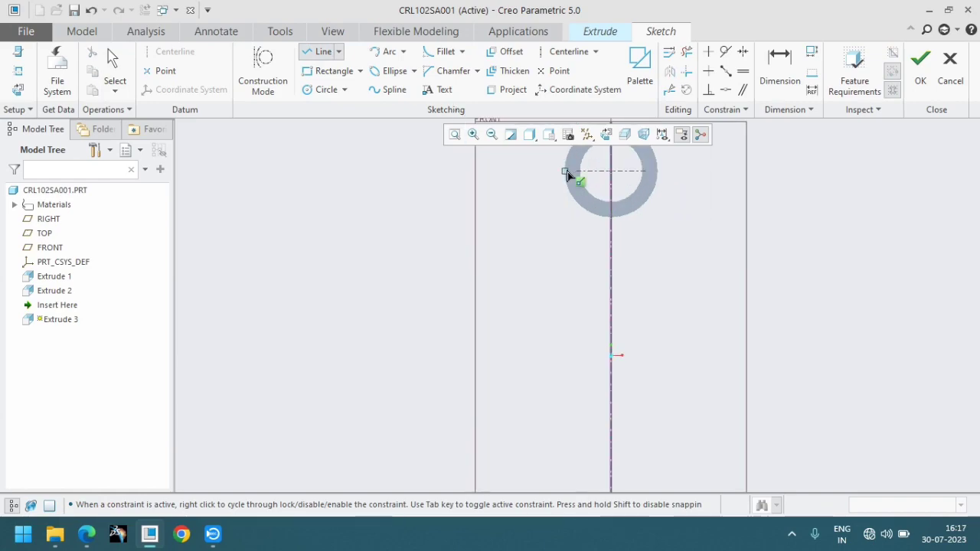
{"action": "left_click", "coordinate": [574, 170]}
{"action": "scroll", "coordinate": [574, 215], "scroll_direction": "down", "scroll_amount": 4}
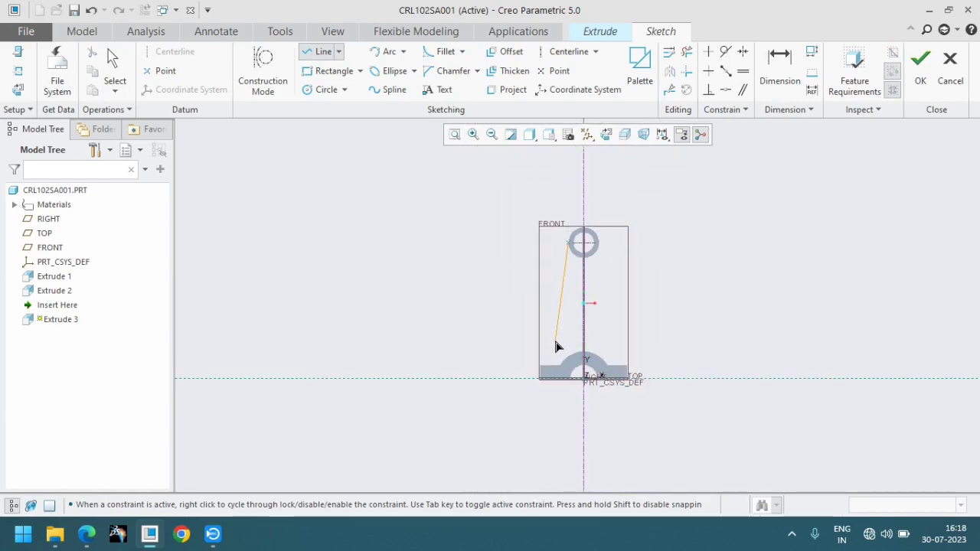
{"action": "left_click", "coordinate": [556, 346]}
{"action": "middle_click", "coordinate": [556, 346]}
{"action": "scroll", "coordinate": [658, 276], "scroll_direction": "up", "scroll_amount": 3}
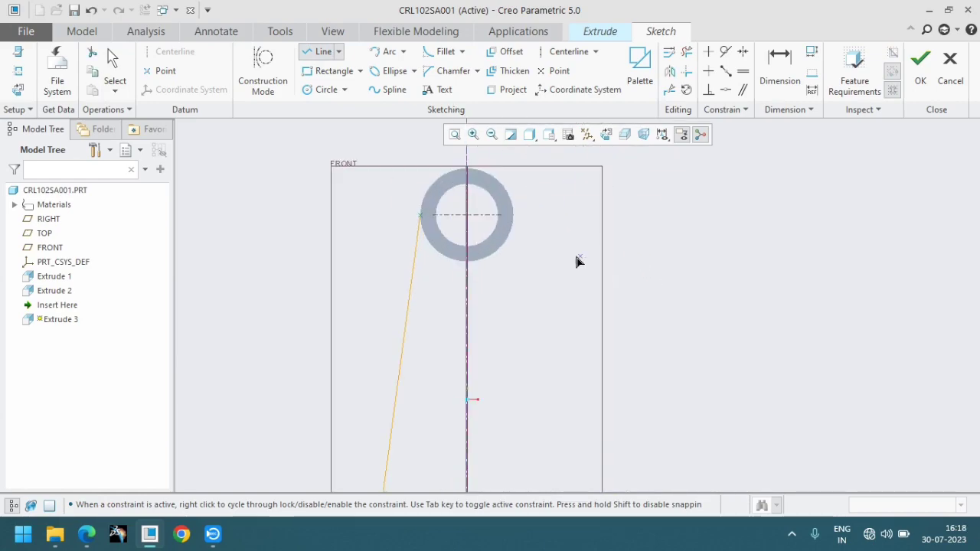
{"action": "left_click", "coordinate": [513, 216]}
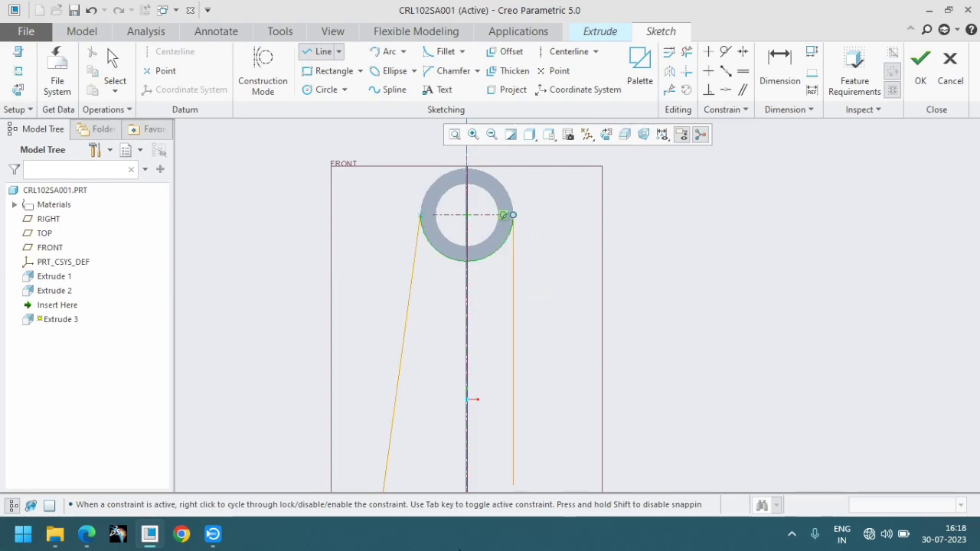
{"action": "left_click", "coordinate": [555, 467]}
- Dimension the two side lines 2.50 and 5.00 from the centreline
{"action": "left_click", "coordinate": [780, 69]}
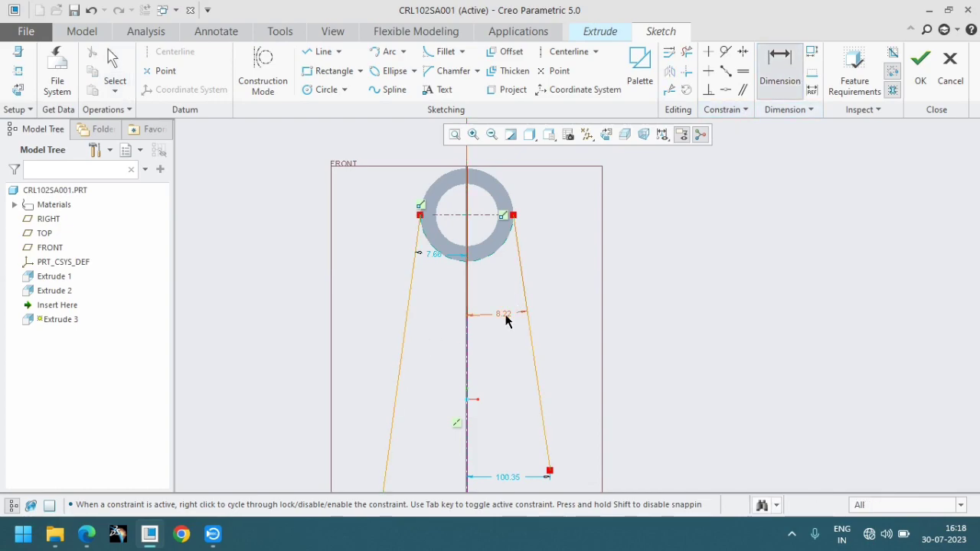
{"action": "middle_click", "coordinate": [508, 353]}
{"action": "type", "text": "50"}
{"action": "key", "text": "Return"}
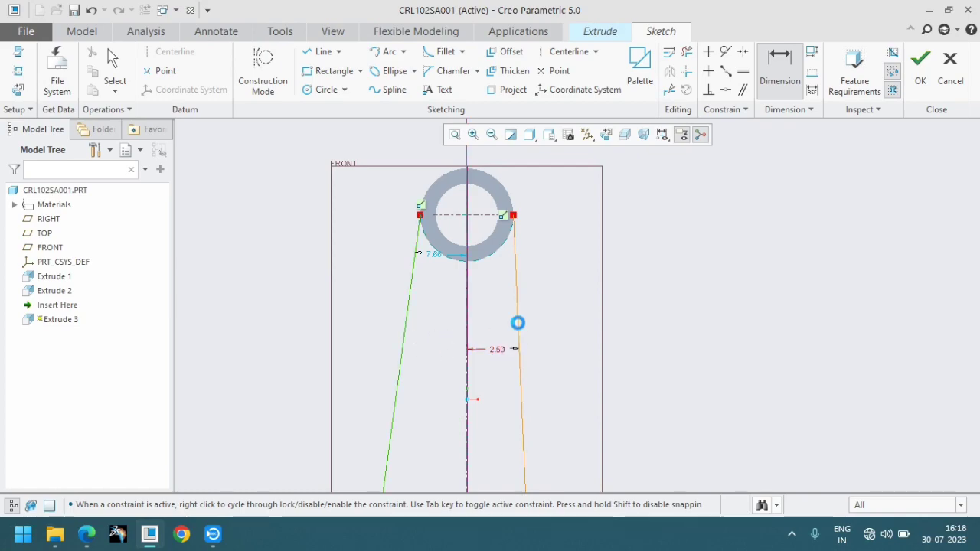
{"action": "left_click", "coordinate": [518, 329]}
{"action": "middle_click", "coordinate": [434, 342]}
{"action": "type", "text": "5"}
{"action": "key", "text": "Return"}
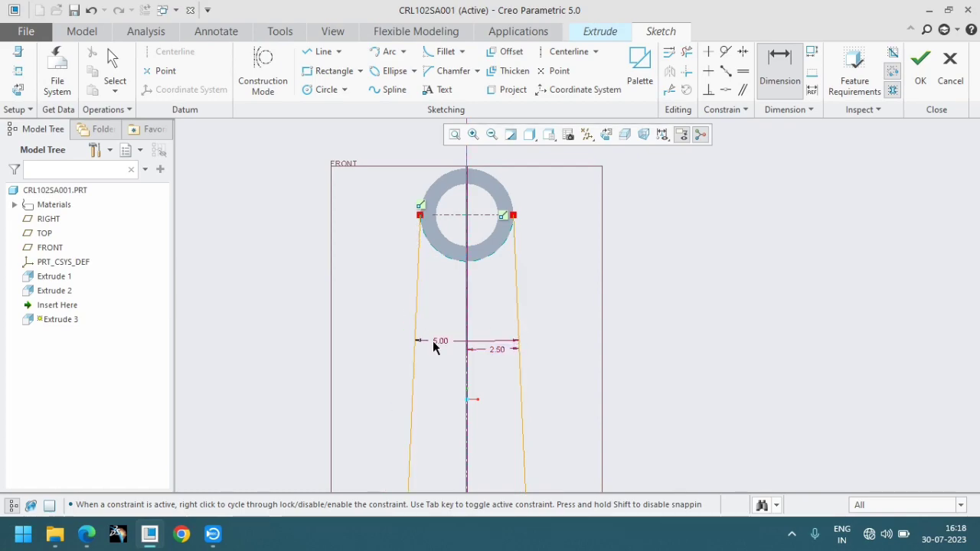
{"action": "middle_click_drag", "start_coordinate": [449, 325], "coordinate": [476, 434], "text": "shift"}
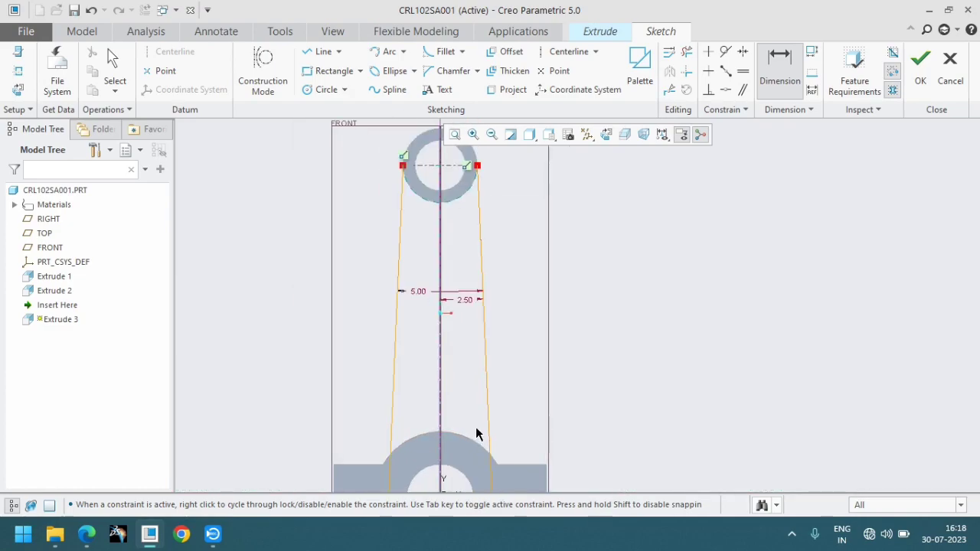
- Add concentric circle references around the boss and the base arch
{"action": "left_click", "coordinate": [344, 90]}
{"action": "left_click", "coordinate": [352, 105]}
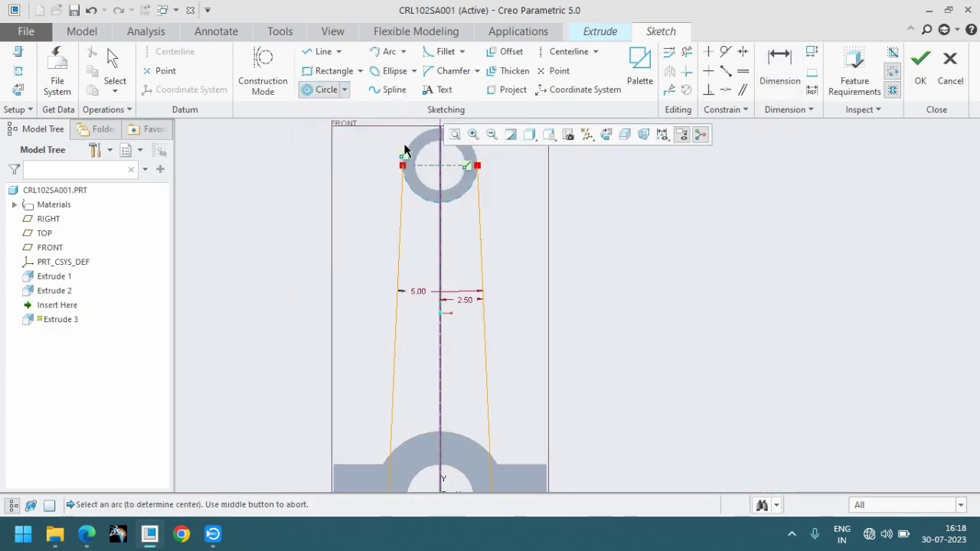
{"action": "left_click", "coordinate": [462, 200]}
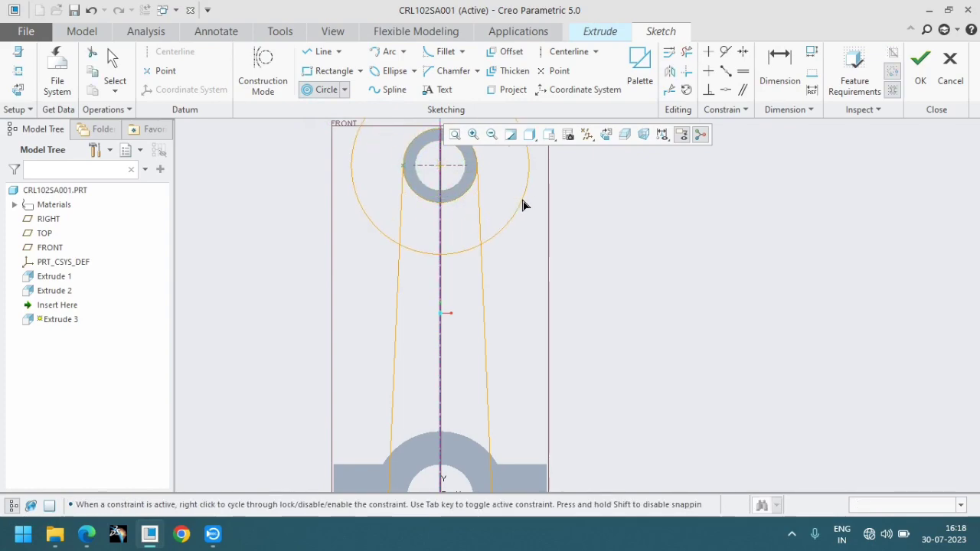
{"action": "middle_click", "coordinate": [500, 261]}
{"action": "left_click", "coordinate": [468, 444]}
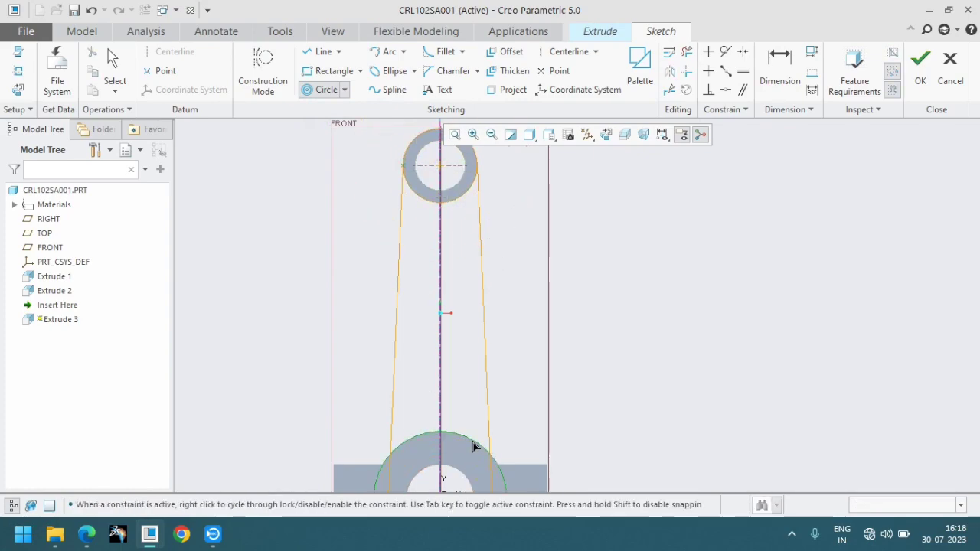
{"action": "middle_click", "coordinate": [474, 443]}
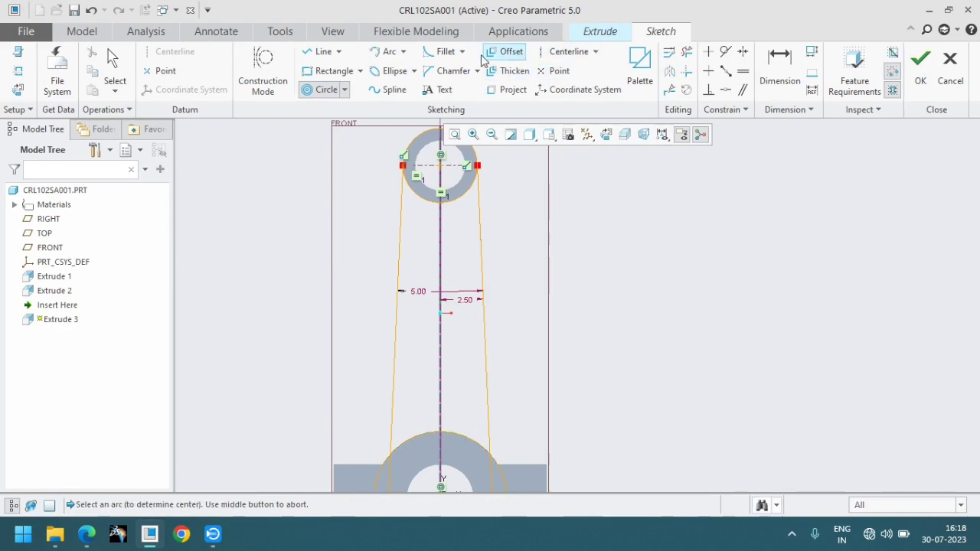
- Trim the extra arcs at the boss top and around the base arch to close the web outline
{"action": "left_click", "coordinate": [687, 51]}
{"action": "left_click_drag", "start_coordinate": [407, 142], "coordinate": [465, 156]}
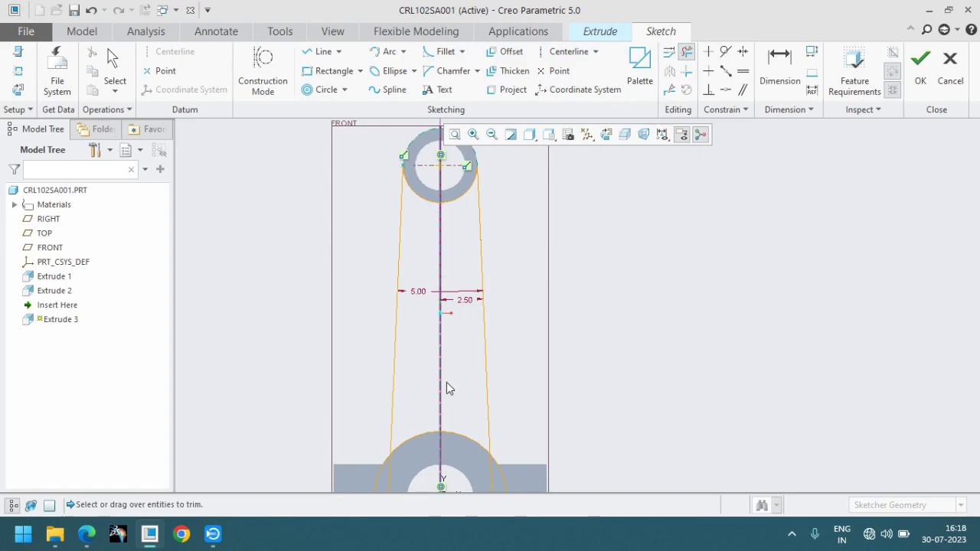
{"action": "middle_click_drag", "start_coordinate": [448, 390], "coordinate": [447, 303]}
{"action": "mouse_move", "coordinate": [359, 418]}
{"action": "left_mouse_down"}
{"action": "mouse_move", "coordinate": [511, 444]}
{"action": "mouse_move", "coordinate": [387, 468]}
{"action": "left_mouse_up"}
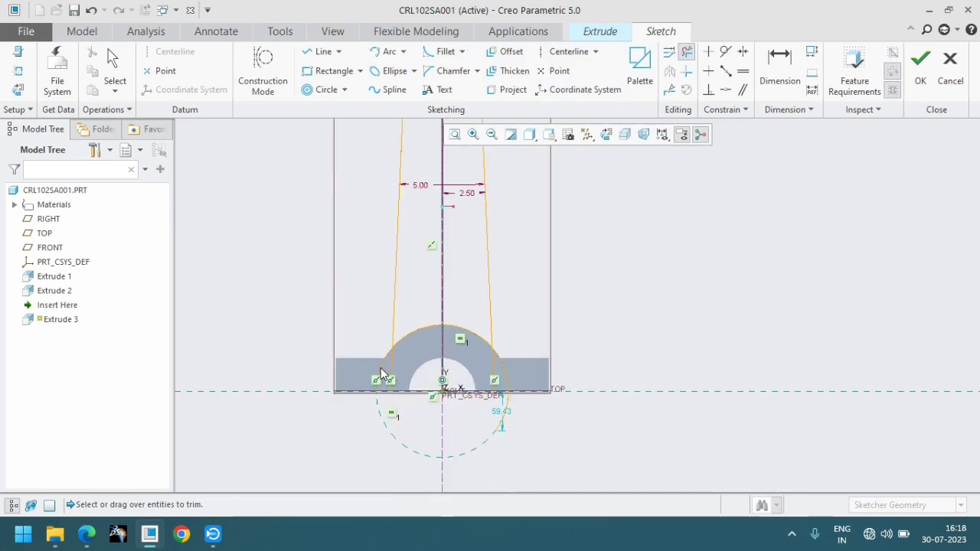
{"action": "left_click", "coordinate": [508, 414]}
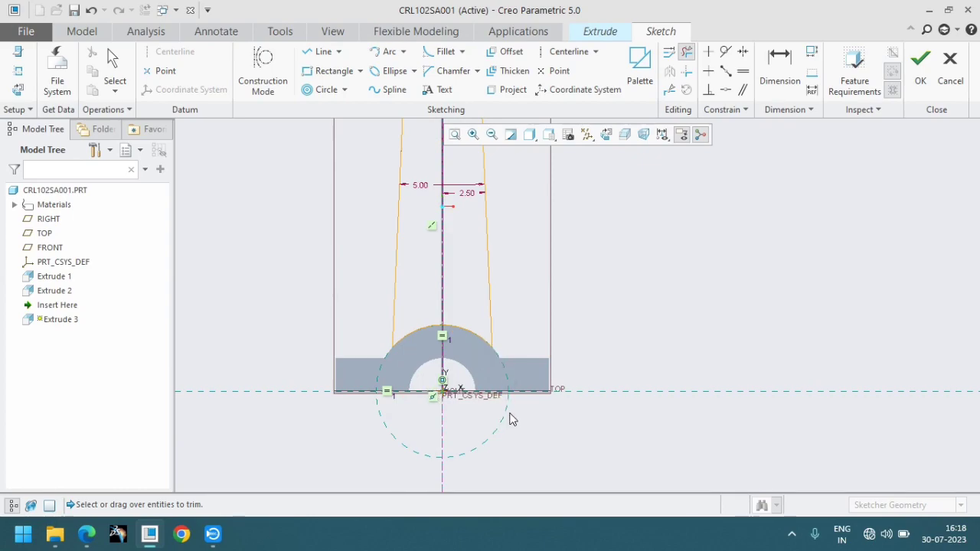
{"action": "scroll", "coordinate": [473, 409], "scroll_direction": "up", "scroll_amount": 2}
{"action": "scroll", "coordinate": [455, 326], "scroll_direction": "up", "scroll_amount": 2}
{"action": "scroll", "coordinate": [449, 200], "scroll_direction": "down", "scroll_amount": 2}
{"action": "scroll", "coordinate": [518, 348], "scroll_direction": "up", "scroll_amount": 2}
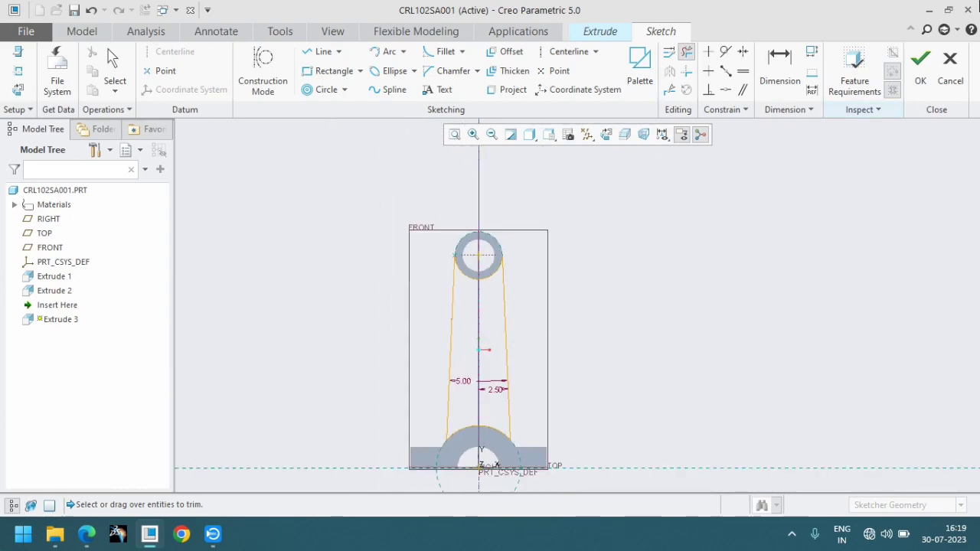
- Extrude the web sketch symmetrically to a 26 depth, joining boss and base as Extrude 3
{"action": "left_click", "coordinate": [921, 61]}
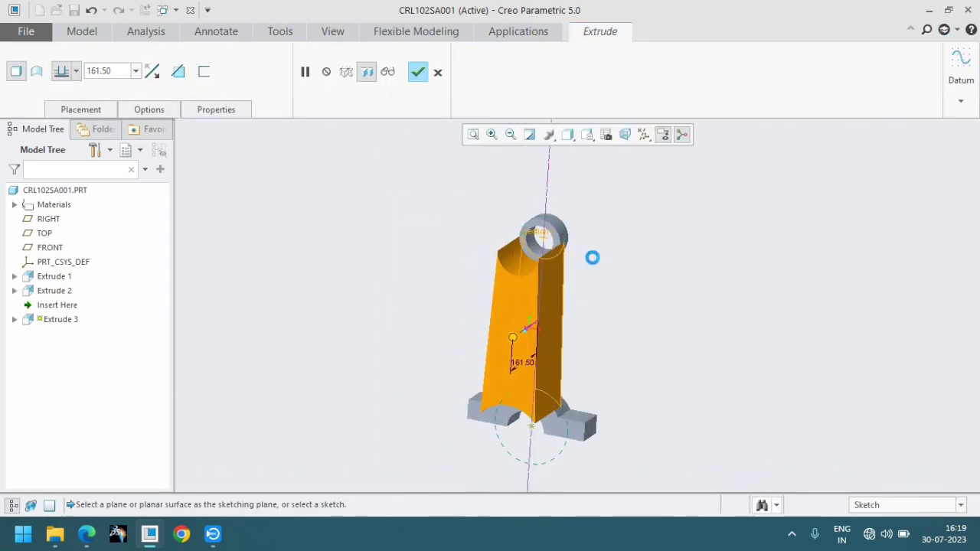
{"action": "left_click", "coordinate": [77, 71]}
{"action": "left_click", "coordinate": [62, 107]}
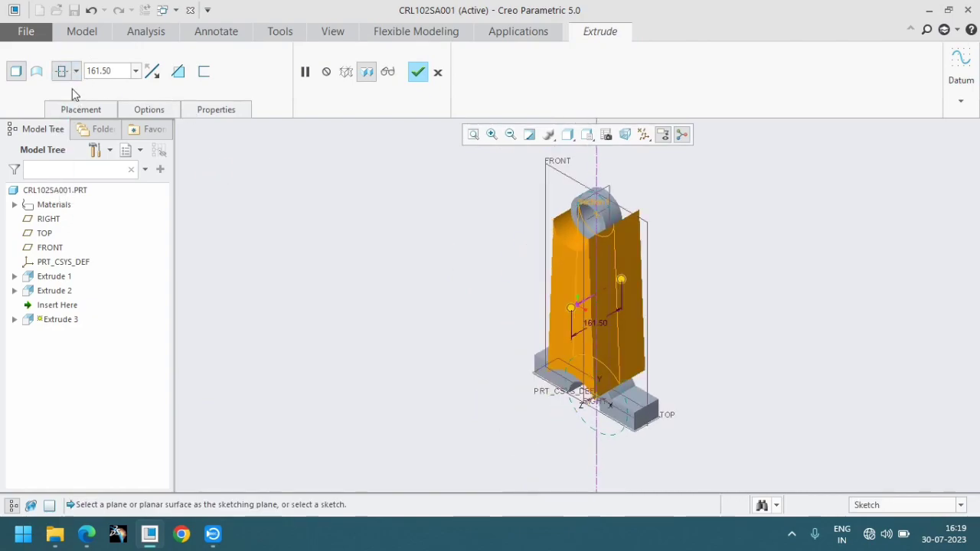
{"action": "key", "text": "alt+Tab"}
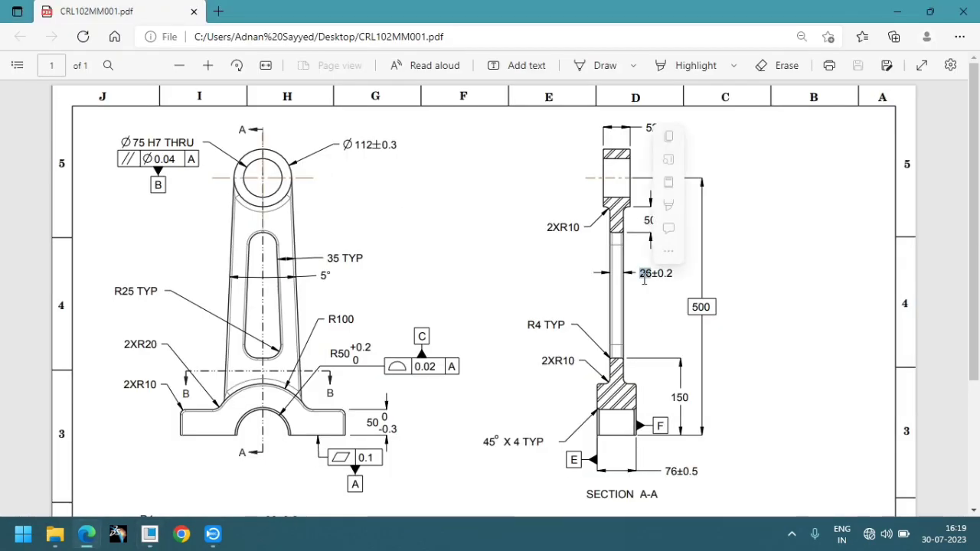
{"action": "key", "text": "alt+Tab"}
{"action": "double_click", "coordinate": [121, 71]}
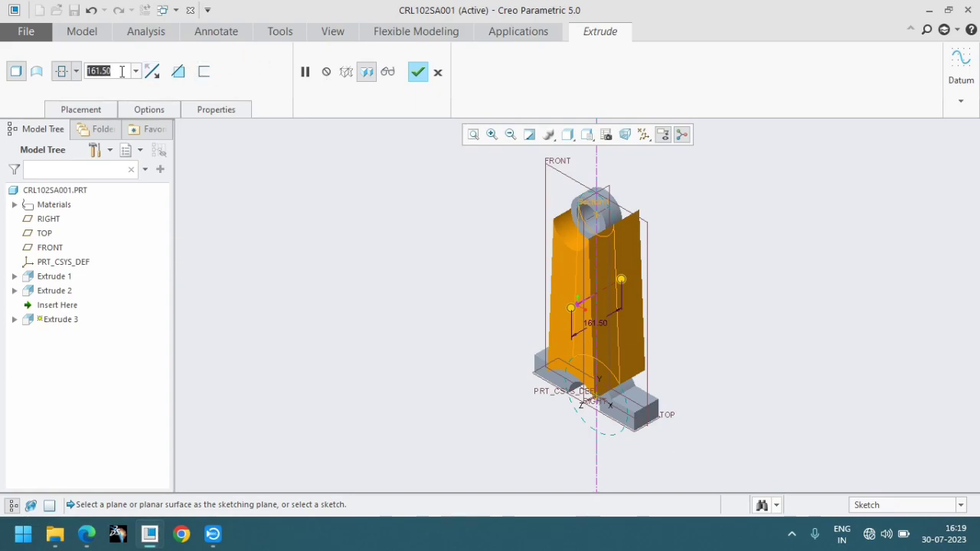
{"action": "type", "text": "26"}
{"action": "key", "text": "Return"}
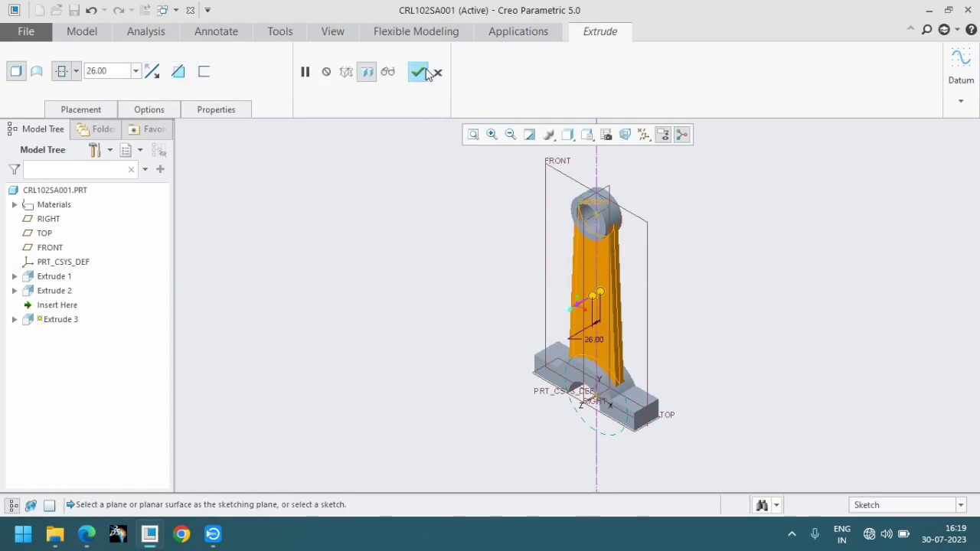
{"action": "left_click", "coordinate": [418, 71]}
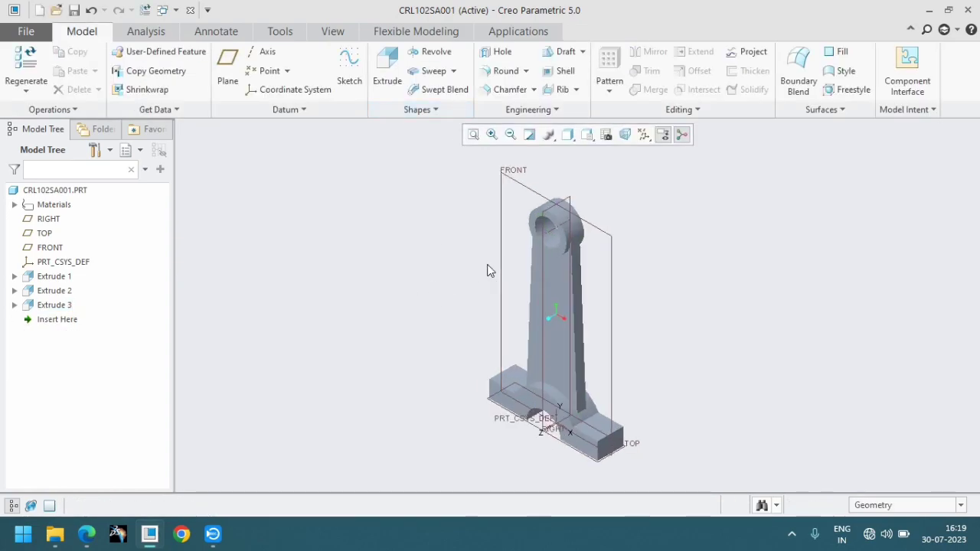
- View the rod from FRONT in Shading With Edges, then orbit it into a tilted 3D view
{"action": "scroll", "coordinate": [487, 268], "scroll_direction": "up", "scroll_amount": 2}
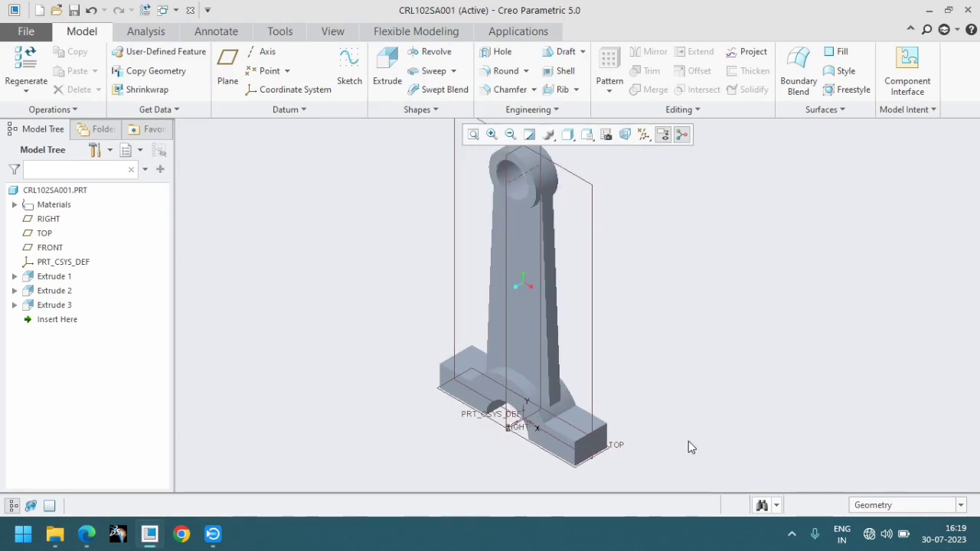
{"action": "left_click", "coordinate": [587, 134]}
{"action": "left_click", "coordinate": [608, 201]}
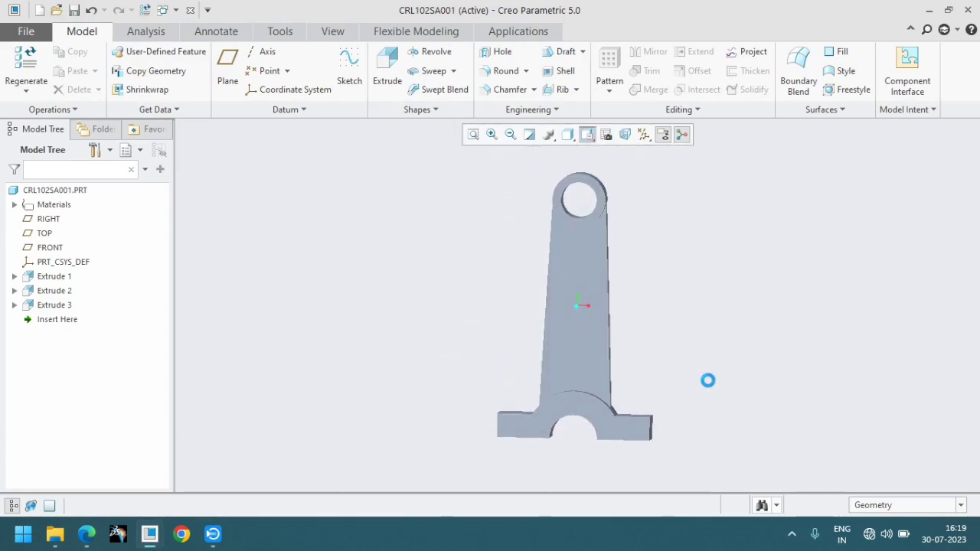
{"action": "left_click", "coordinate": [567, 134]}
{"action": "left_click", "coordinate": [666, 166]}
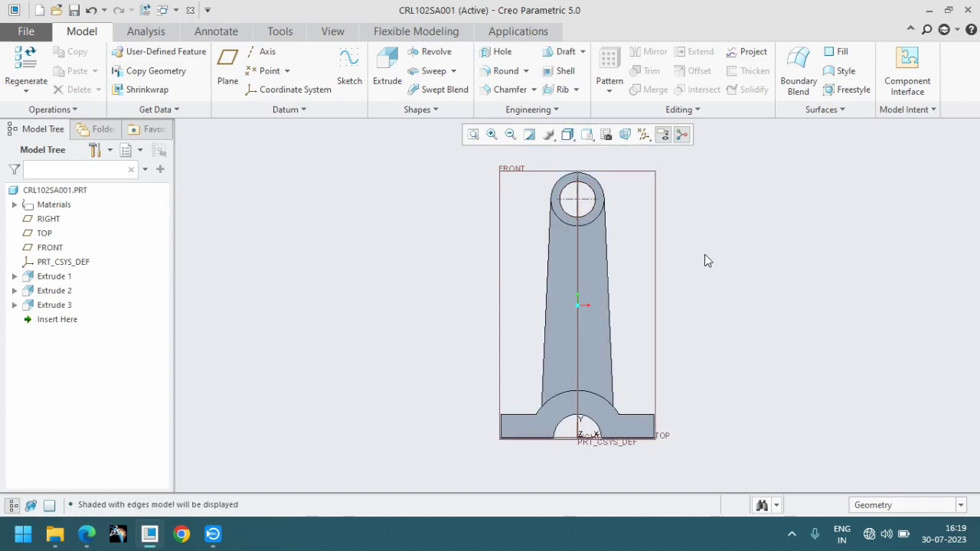
{"action": "middle_click_drag", "start_coordinate": [705, 255], "coordinate": [686, 303]}
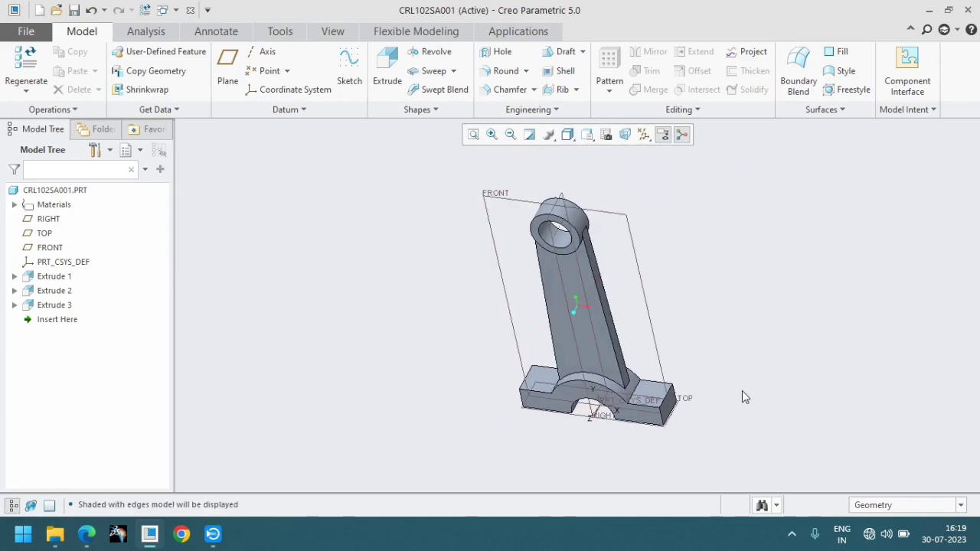
{"action": "key", "text": "alt+Tab"}
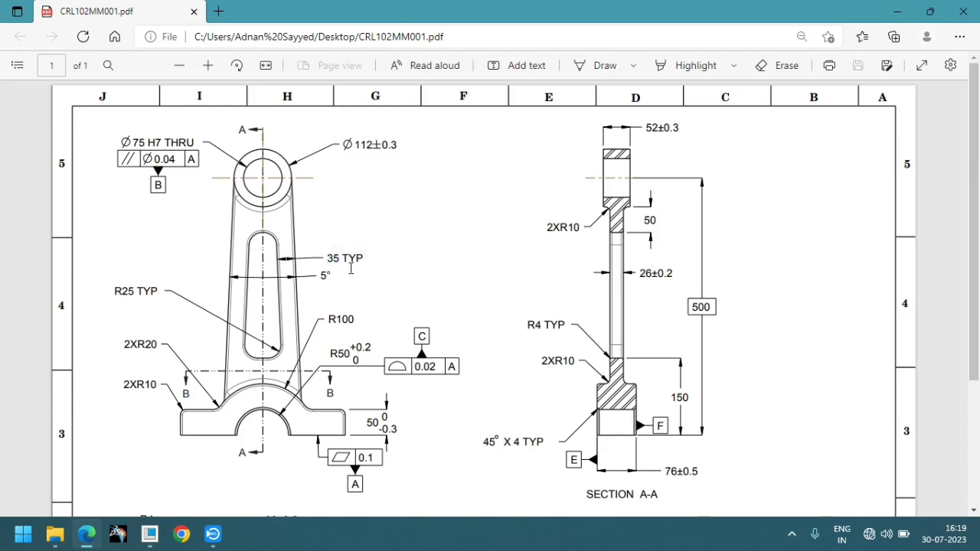
{"action": "key", "text": "alt+Tab"}
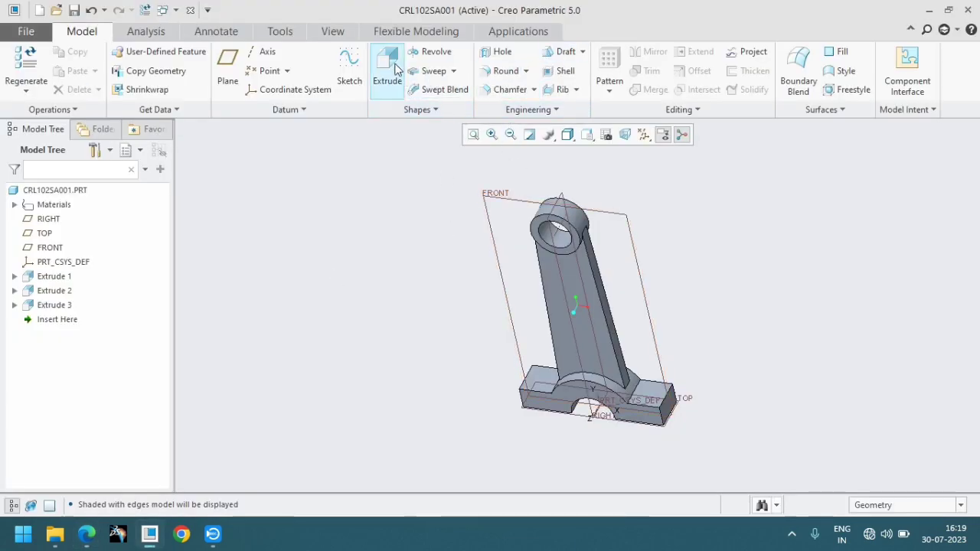
- Start Extrude 4 on the FRONT plane and offset both tapered web edges 36 inward
{"action": "left_click", "coordinate": [387, 73]}
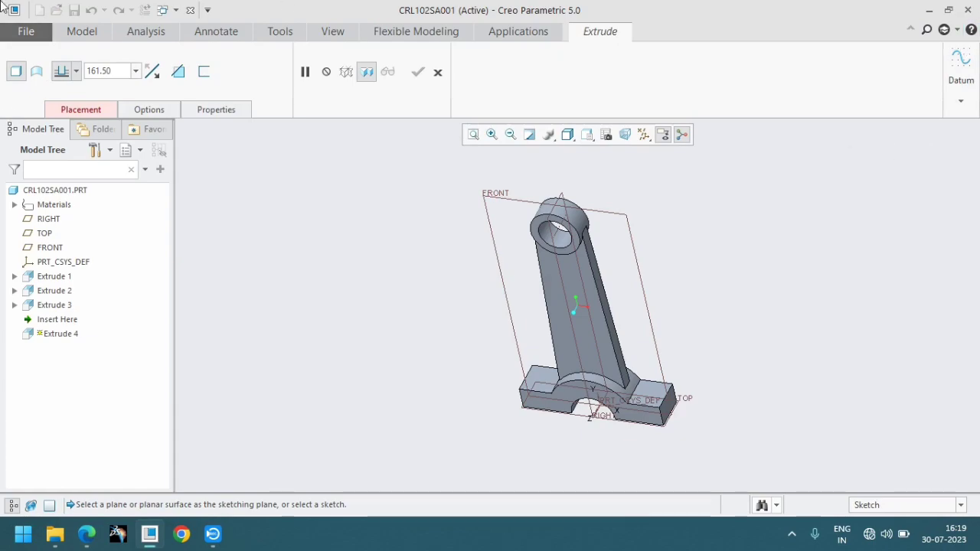
{"action": "left_click", "coordinate": [481, 192]}
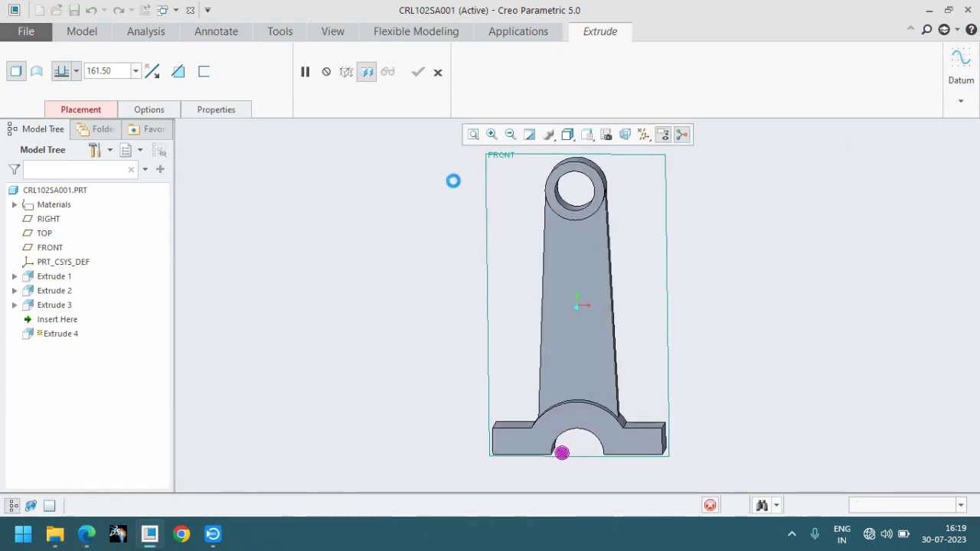
{"action": "left_click", "coordinate": [509, 51]}
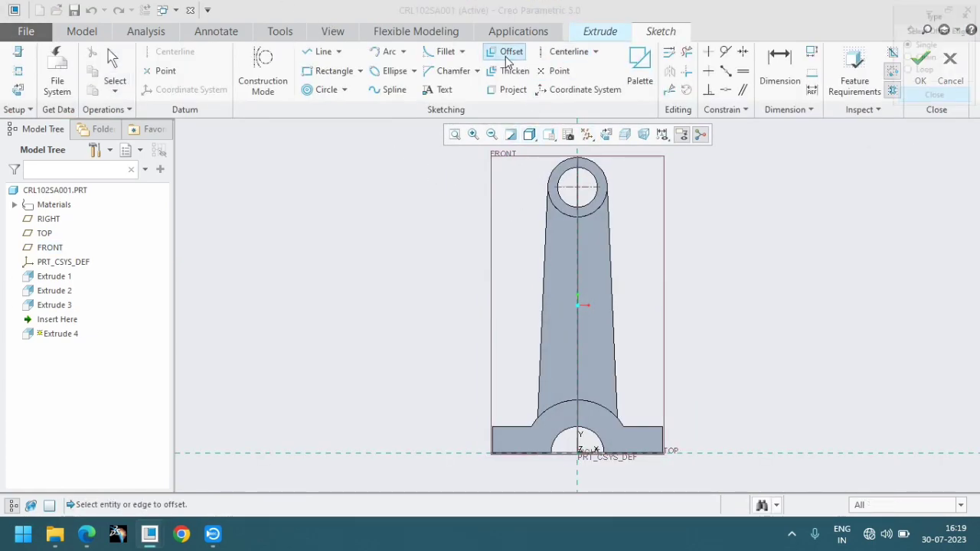
{"action": "left_click", "coordinate": [613, 260]}
{"action": "type", "text": "-35"}
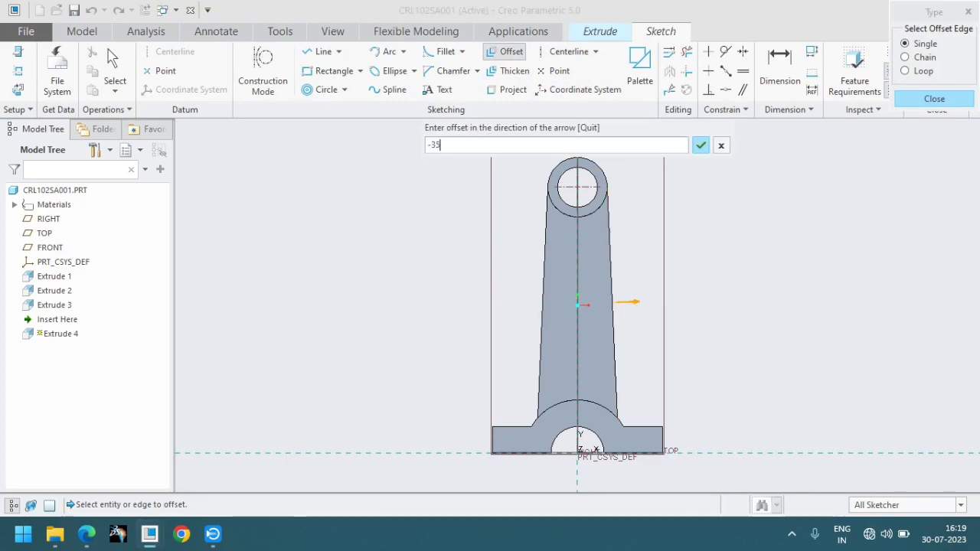
{"action": "key", "text": "Return"}
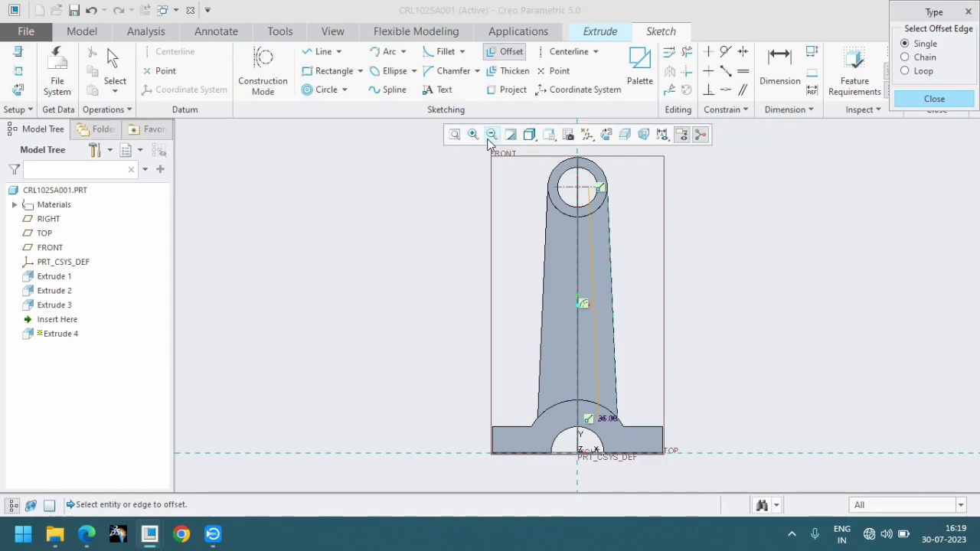
{"action": "left_click", "coordinate": [544, 249]}
{"action": "type", "text": "-3"}
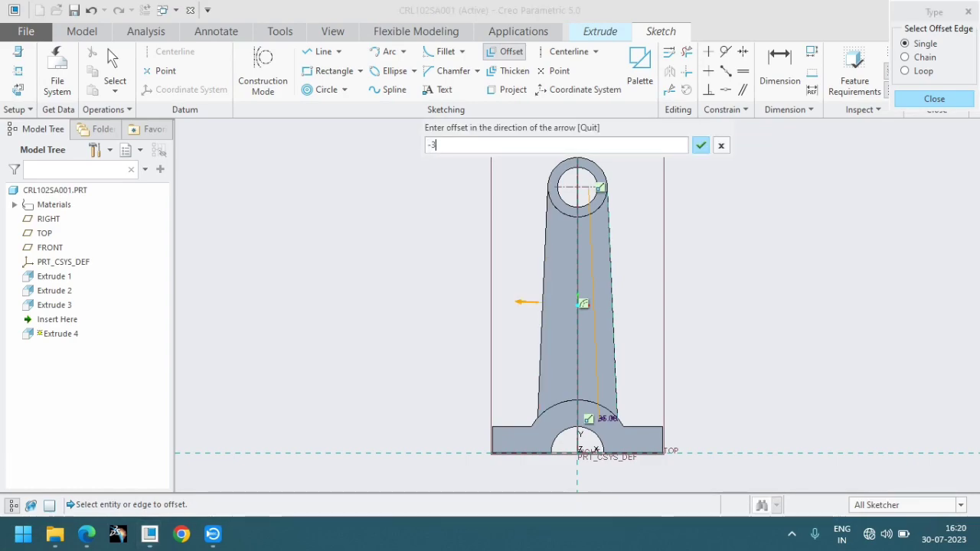
{"action": "key", "text": "Return"}
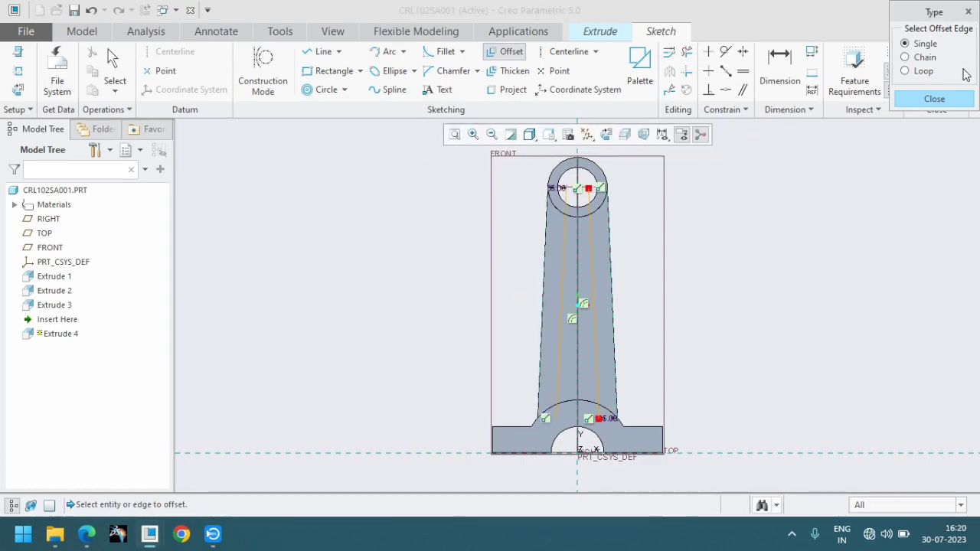
{"action": "left_click", "coordinate": [934, 99]}
- Draw a horizontal line across the rod just below the boss
{"action": "left_click", "coordinate": [323, 55]}
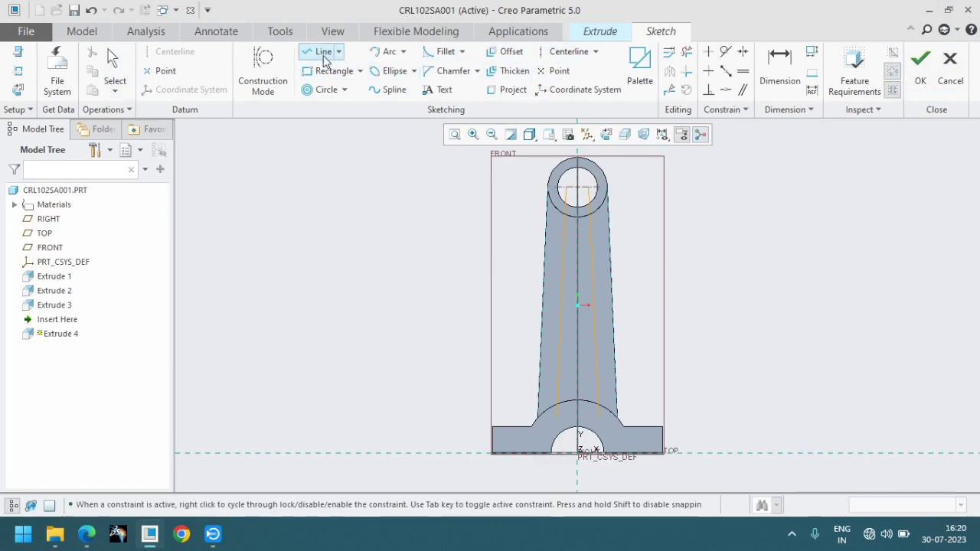
{"action": "left_click", "coordinate": [554, 233]}
{"action": "left_click", "coordinate": [602, 234]}
{"action": "middle_click", "coordinate": [559, 367]}
{"action": "middle_click", "coordinate": [551, 383]}
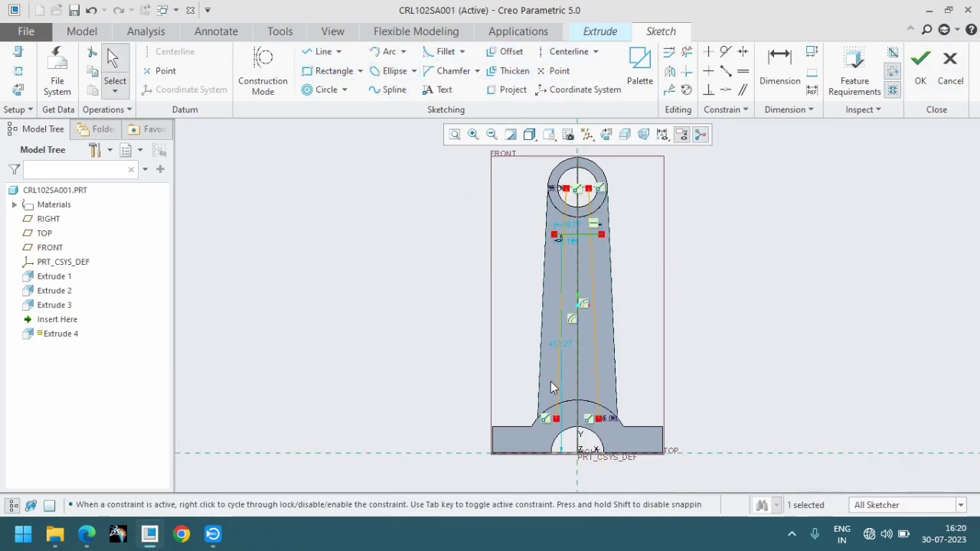
- Draw a second horizontal line between the offset lines just above the base arch
{"action": "left_click", "coordinate": [321, 51]}
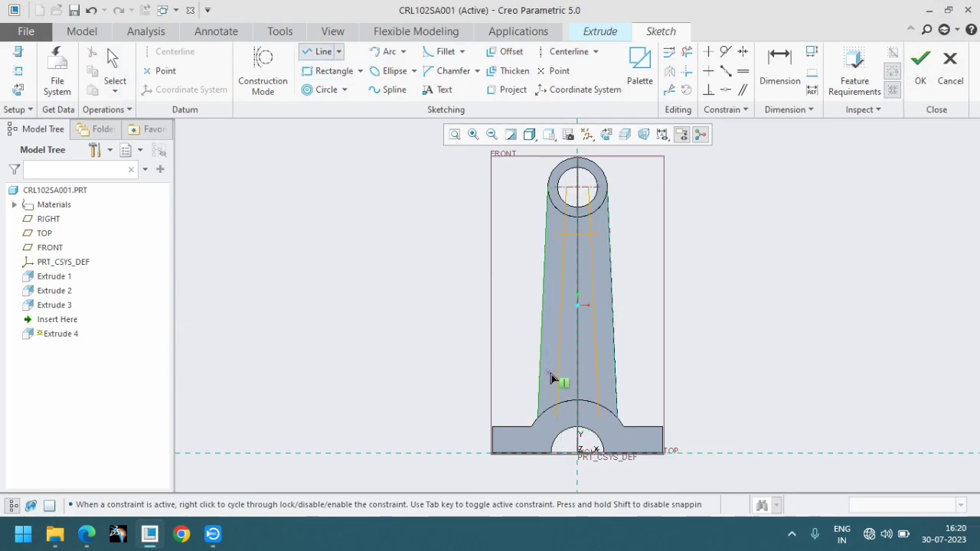
{"action": "scroll", "coordinate": [552, 378], "scroll_direction": "up", "scroll_amount": 5}
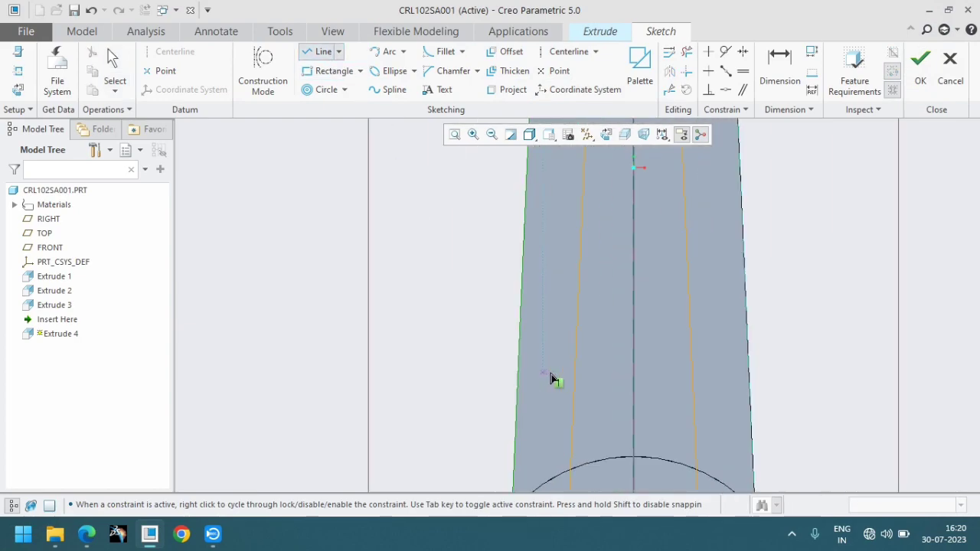
{"action": "left_click", "coordinate": [720, 372]}
{"action": "middle_click", "coordinate": [614, 378]}
{"action": "key", "text": "ctrl+d"}
{"action": "key", "text": "alt+Tab"}
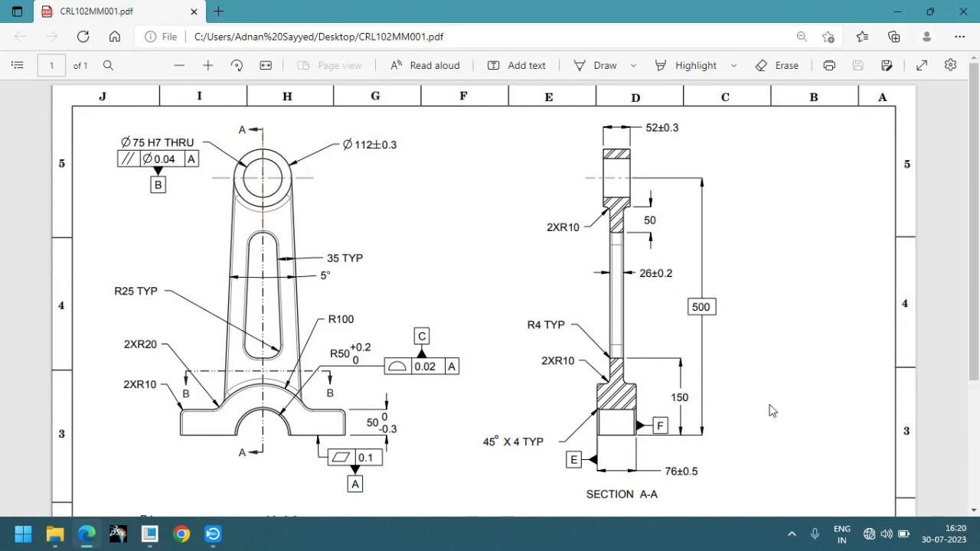
{"action": "key", "text": "alt+Tab"}
{"action": "key", "text": "alt+Tab"}
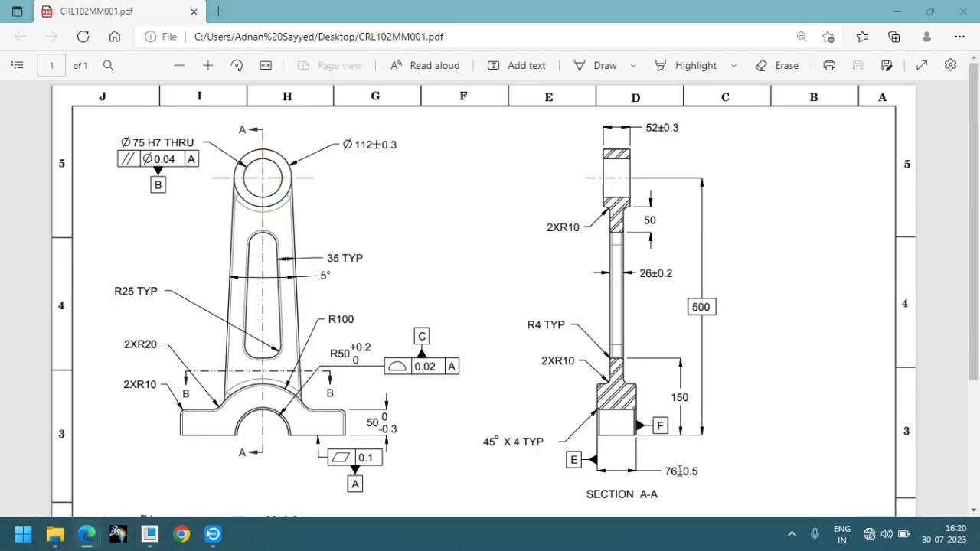
{"action": "key", "text": "alt+Tab"}
{"action": "scroll", "coordinate": [672, 455], "scroll_direction": "up", "scroll_amount": 2}
{"action": "scroll", "coordinate": [673, 444], "scroll_direction": "up", "scroll_amount": 2}
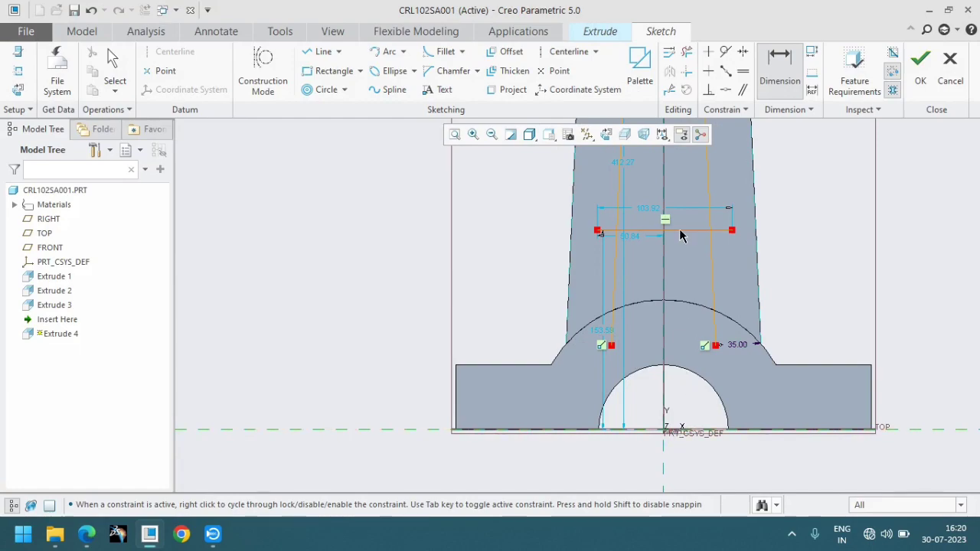
- Dimension the lower horizontal line 150 above the base
{"action": "scroll", "coordinate": [679, 232], "scroll_direction": "up", "scroll_amount": 3}
{"action": "scroll", "coordinate": [818, 304], "scroll_direction": "down", "scroll_amount": 4}
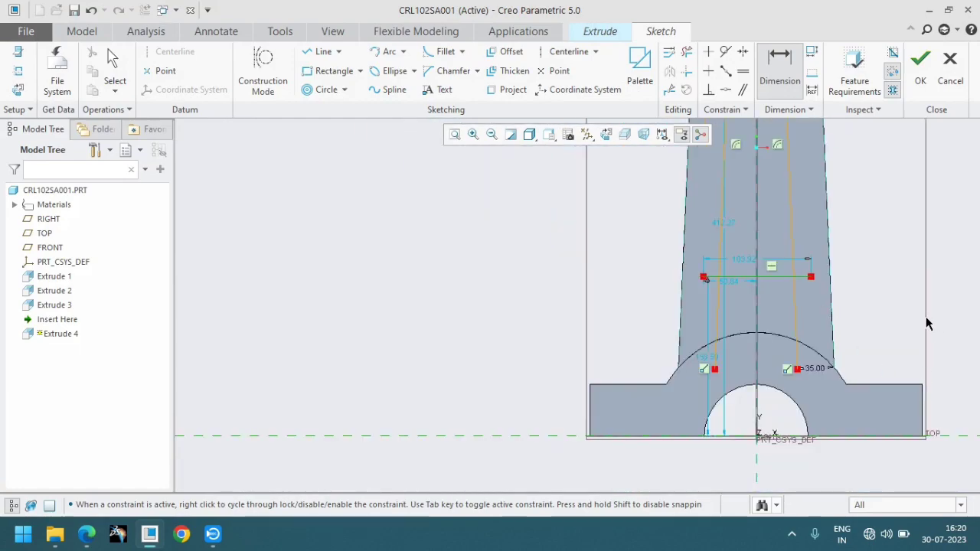
{"action": "middle_click", "coordinate": [504, 323]}
{"action": "type", "text": "50"}
{"action": "key", "text": "Return"}
- Dimension the upper horizontal line 50 below the small-end circle
{"action": "scroll", "coordinate": [608, 212], "scroll_direction": "down", "scroll_amount": 3}
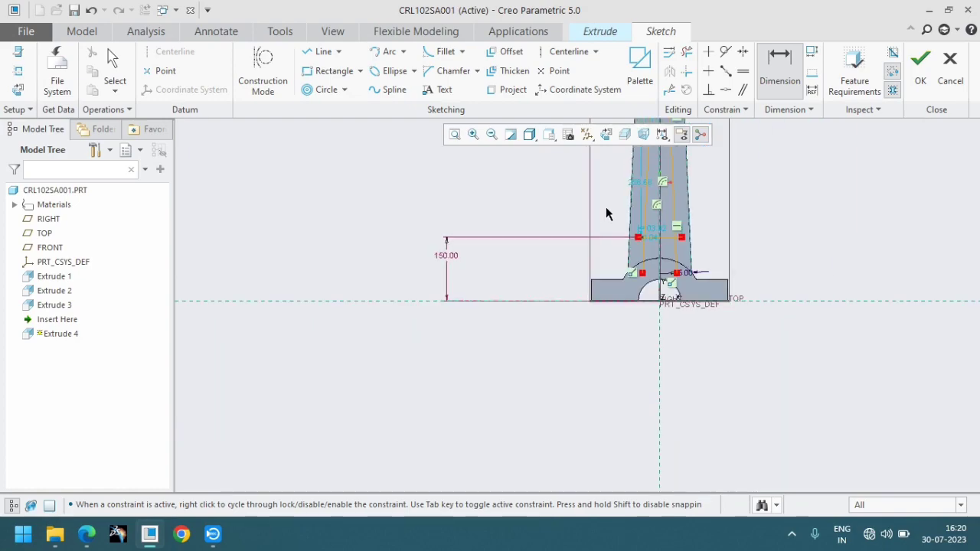
{"action": "scroll", "coordinate": [643, 121], "scroll_direction": "up", "scroll_amount": 1}
{"action": "left_click", "coordinate": [469, 137]}
{"action": "middle_click_drag", "start_coordinate": [490, 169], "coordinate": [571, 196], "text": "shift"}
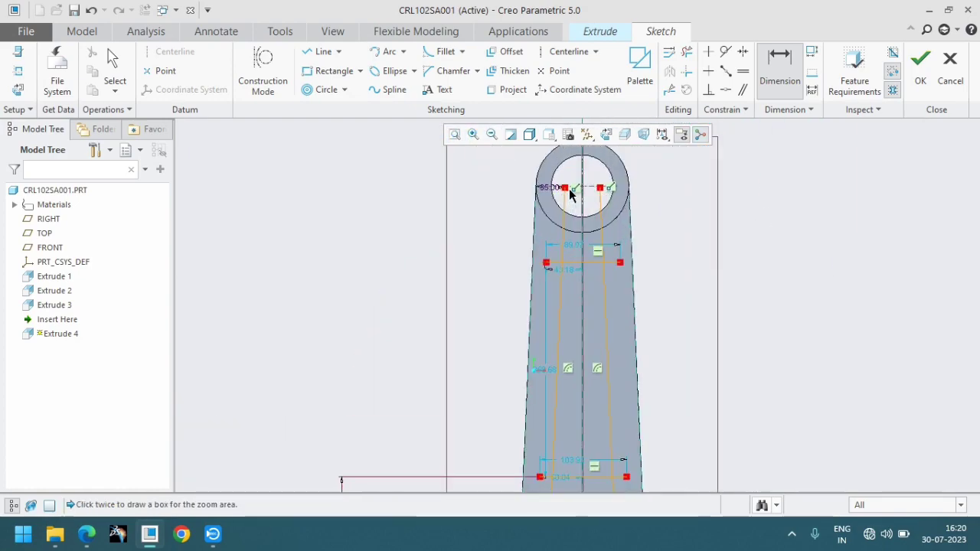
{"action": "key", "text": "alt+Tab"}
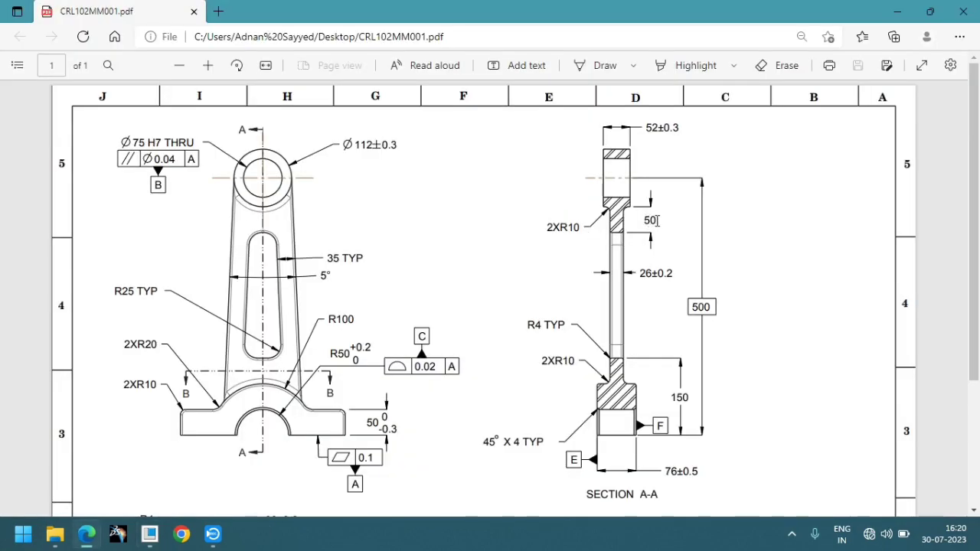
{"action": "key", "text": "alt+Tab"}
{"action": "key", "text": "alt+Tab"}
{"action": "key", "text": "alt+Tab"}
{"action": "left_click", "coordinate": [588, 243]}
{"action": "left_click", "coordinate": [597, 280]}
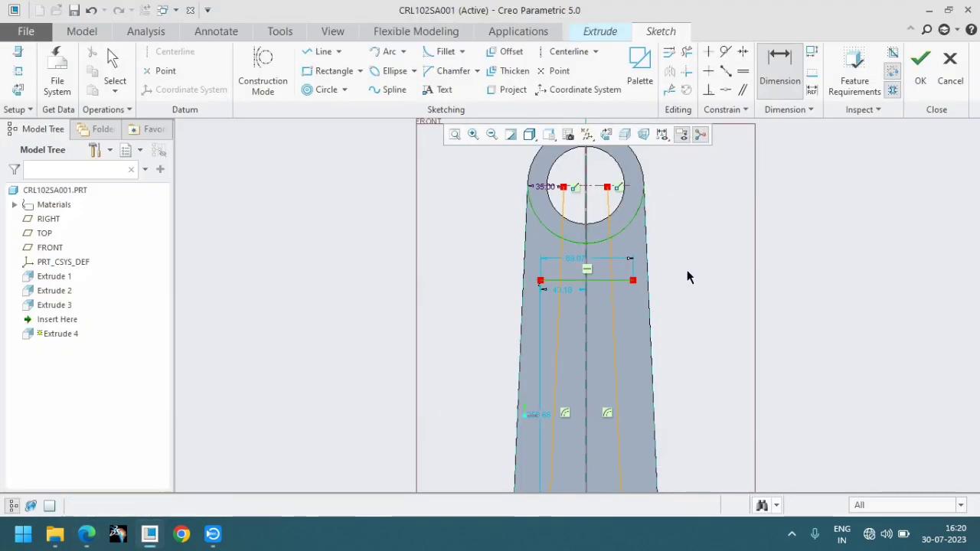
{"action": "middle_click", "coordinate": [701, 262]}
{"action": "type", "text": "50"}
{"action": "key", "text": "Return"}
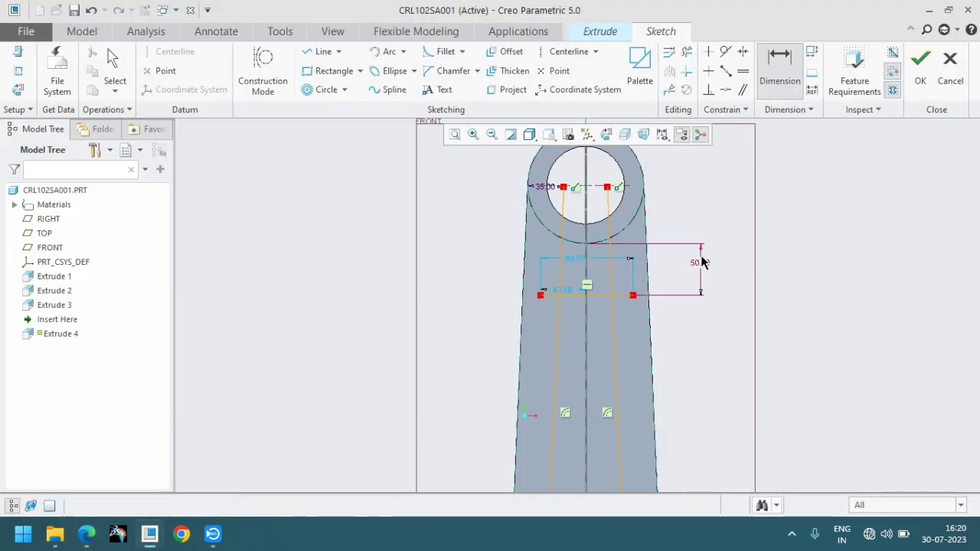
{"action": "scroll", "coordinate": [699, 260], "scroll_direction": "down", "scroll_amount": 1}
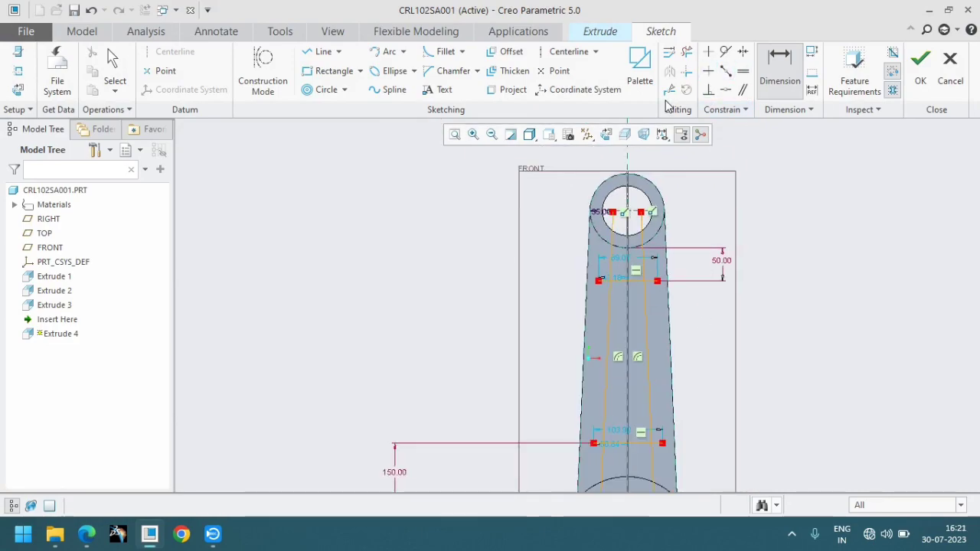
- Trim the window outline's corners with Corner and finish the sketch
{"action": "left_click", "coordinate": [684, 77]}
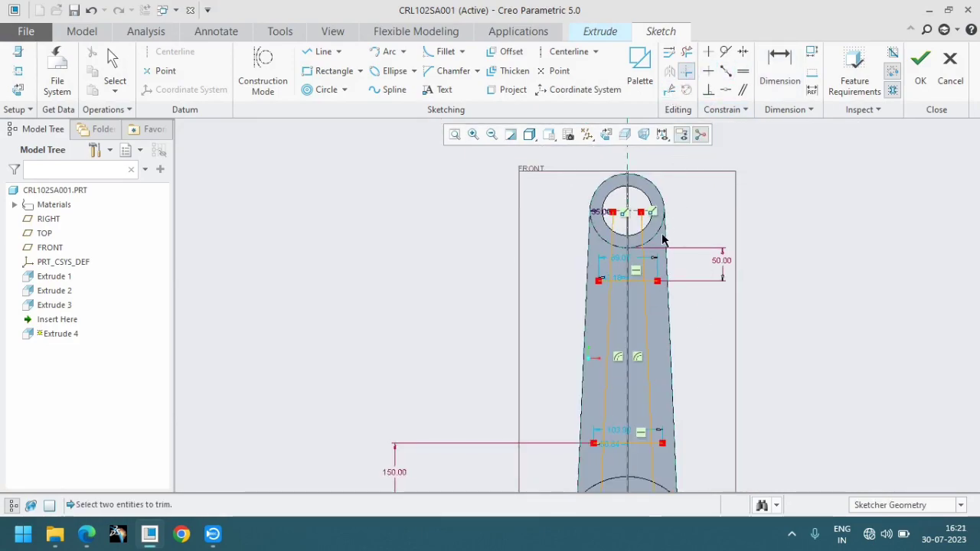
{"action": "left_click", "coordinate": [643, 294]}
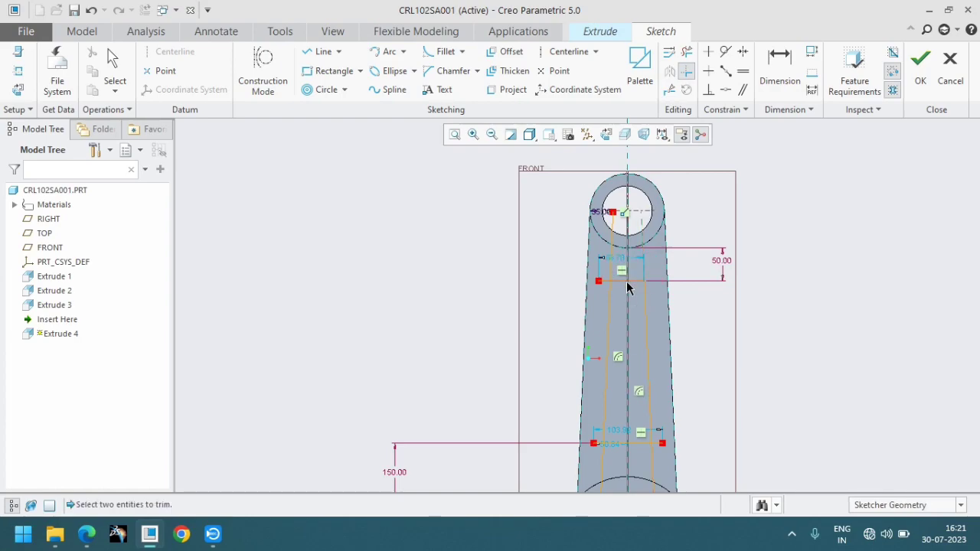
{"action": "scroll", "coordinate": [635, 444], "scroll_direction": "down", "scroll_amount": 2}
{"action": "scroll", "coordinate": [636, 443], "scroll_direction": "up", "scroll_amount": 3}
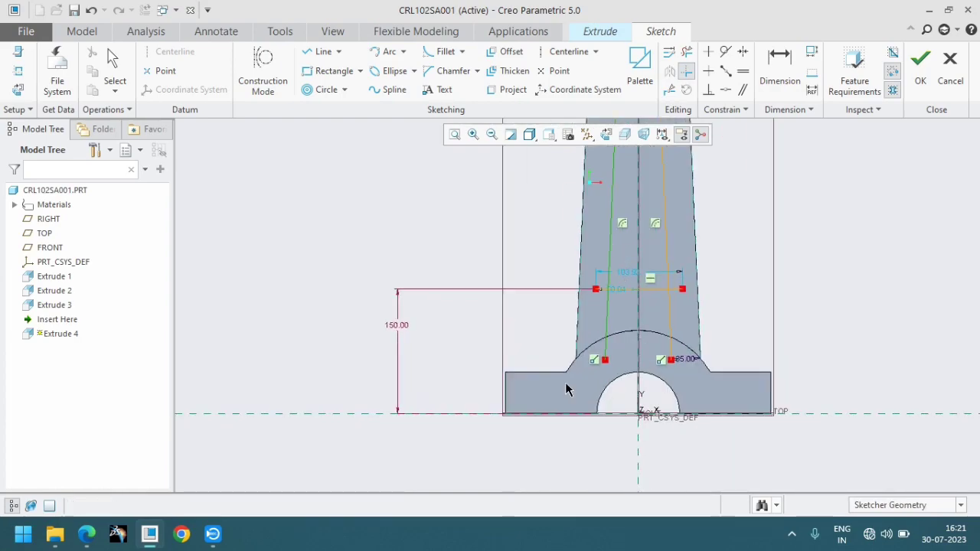
{"action": "left_click", "coordinate": [626, 295]}
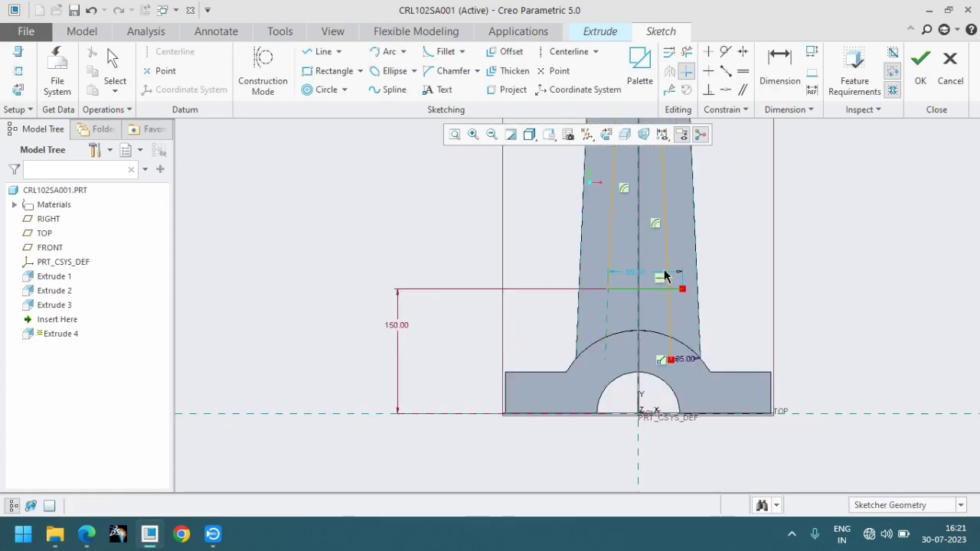
{"action": "scroll", "coordinate": [748, 267], "scroll_direction": "down", "scroll_amount": 3}
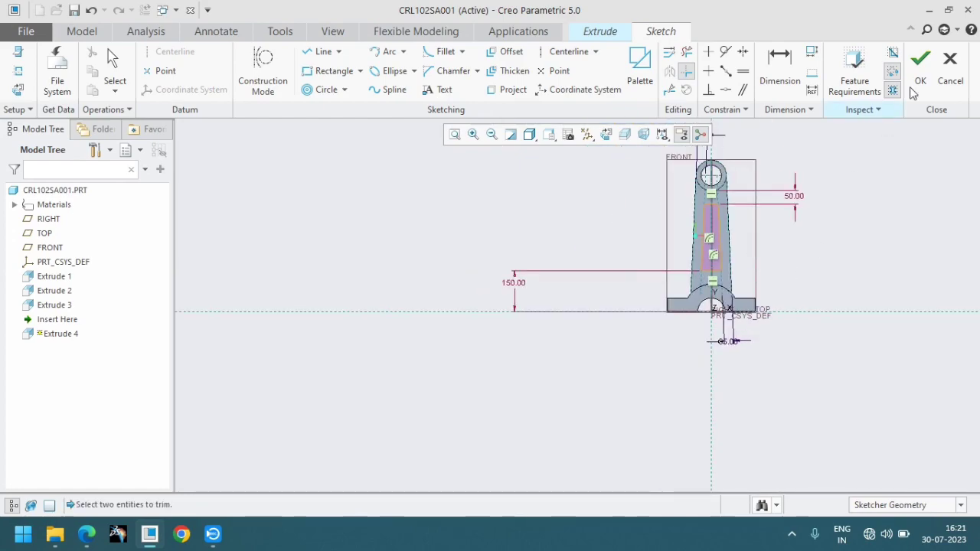
{"action": "left_click", "coordinate": [920, 61]}
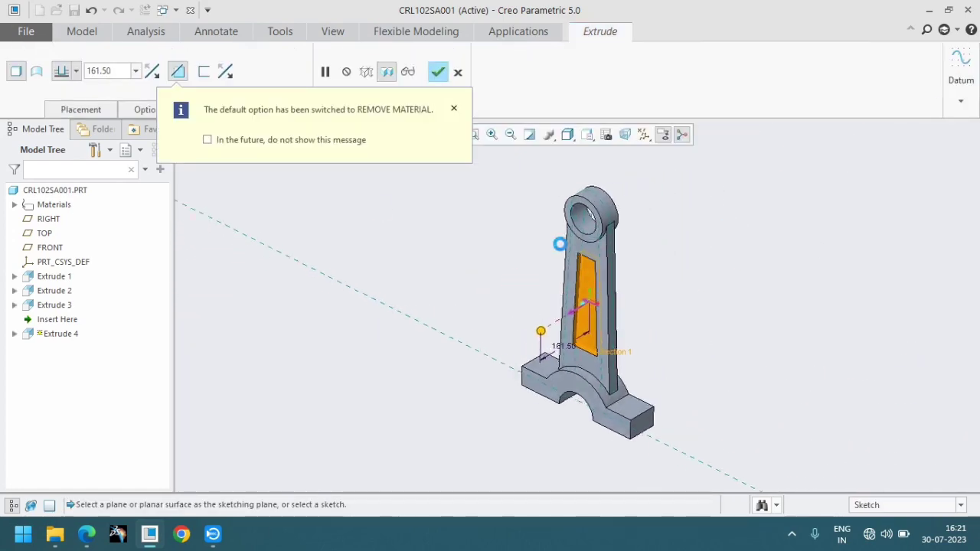
- Cut the window symmetrically through the rod with Remove Material, then view from FRONT
{"action": "left_click", "coordinate": [178, 71]}
{"action": "left_click", "coordinate": [178, 71]}
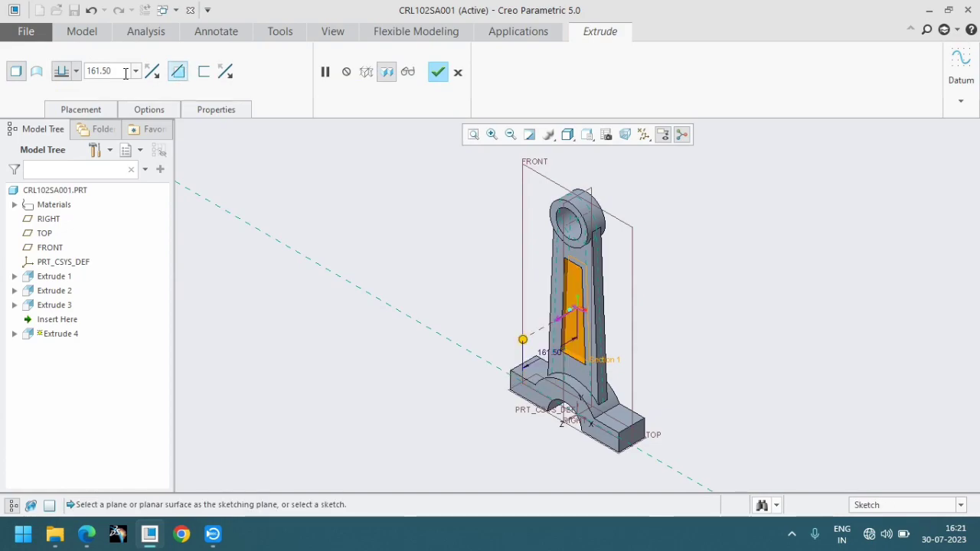
{"action": "left_click", "coordinate": [76, 71]}
{"action": "left_click", "coordinate": [61, 111]}
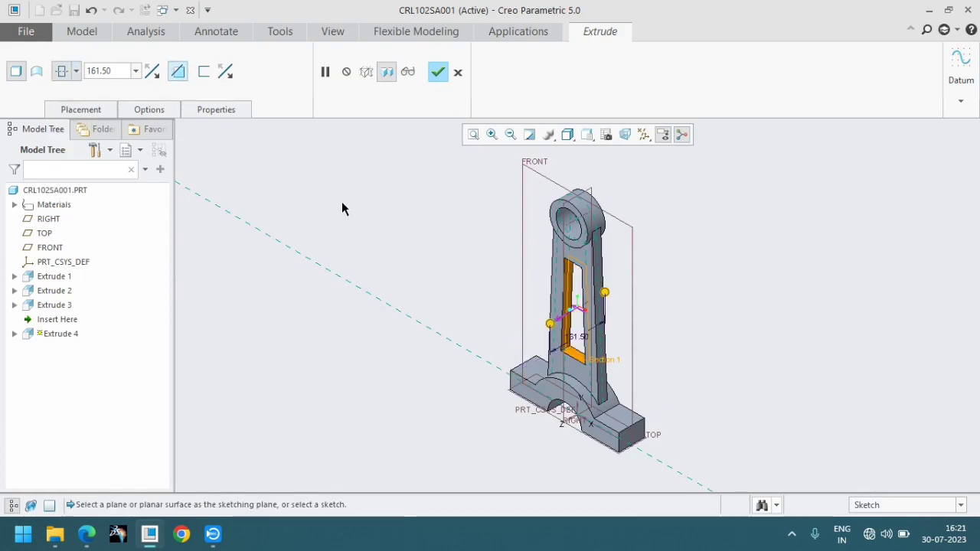
{"action": "left_click", "coordinate": [437, 72]}
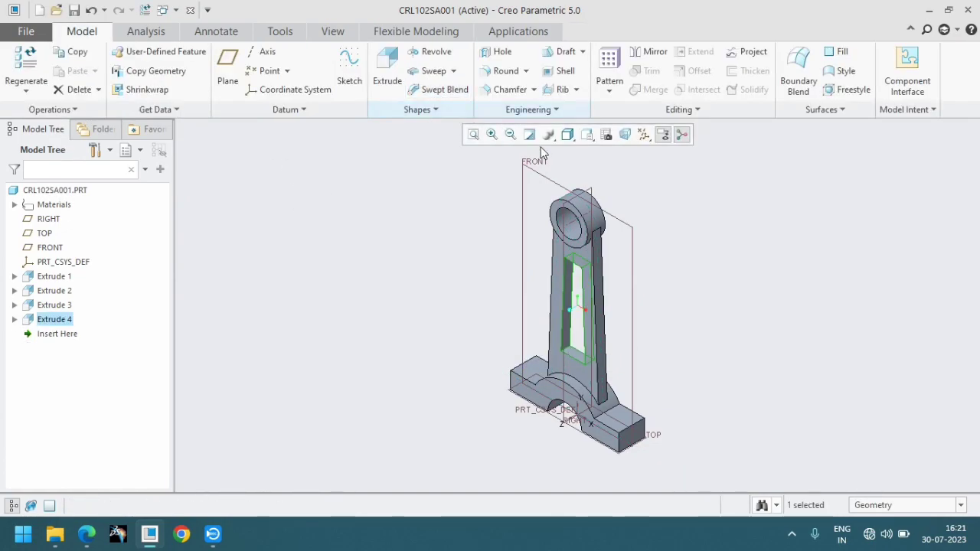
{"action": "left_click", "coordinate": [587, 134]}
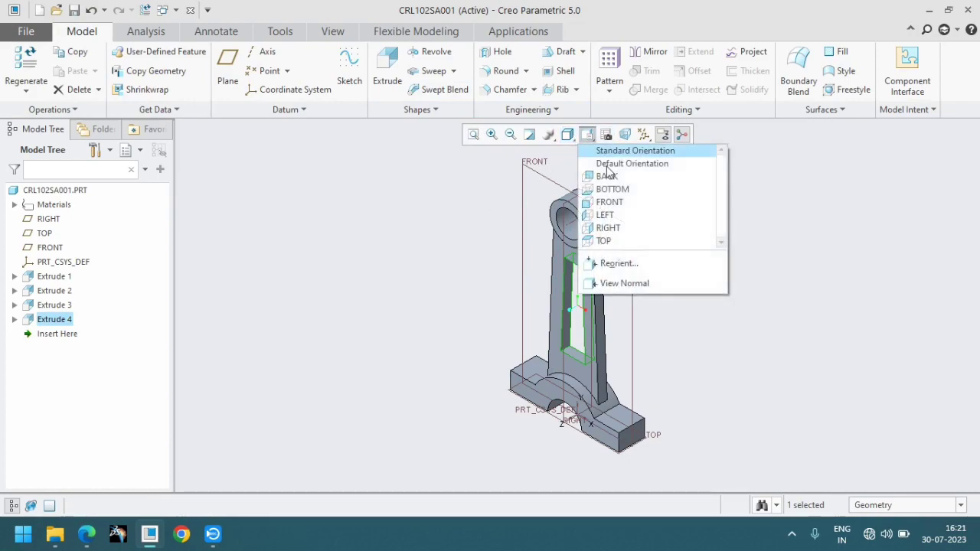
{"action": "left_click", "coordinate": [611, 201]}
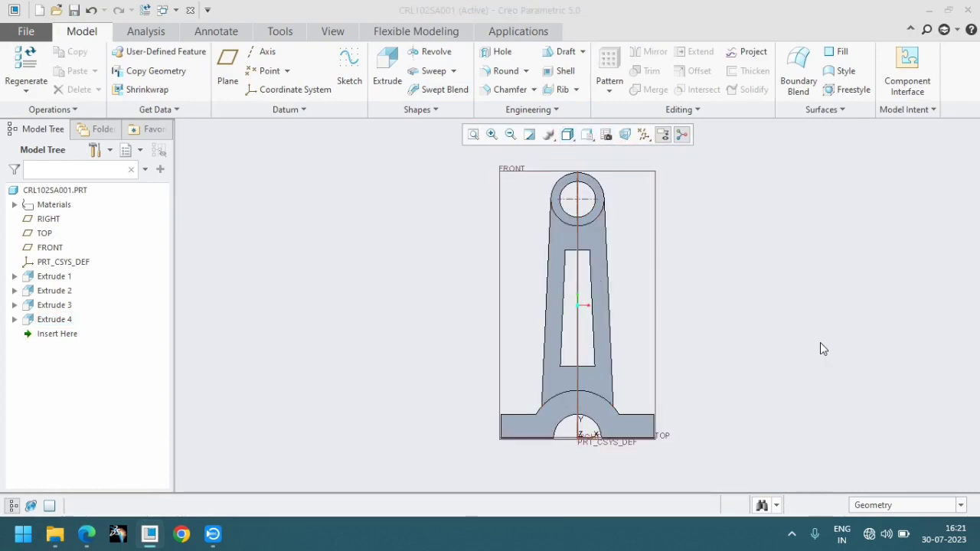
{"action": "key", "text": "alt+Tab"}
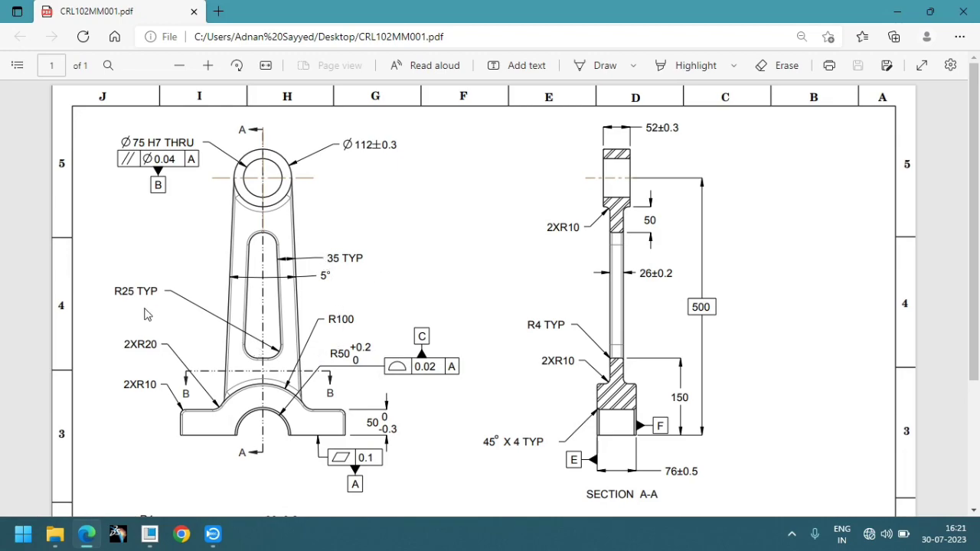
- Round the window's edge chain at radius 25 using the Intent Chain filter
{"action": "double_click", "coordinate": [131, 288]}
{"action": "key", "text": "alt+Tab"}
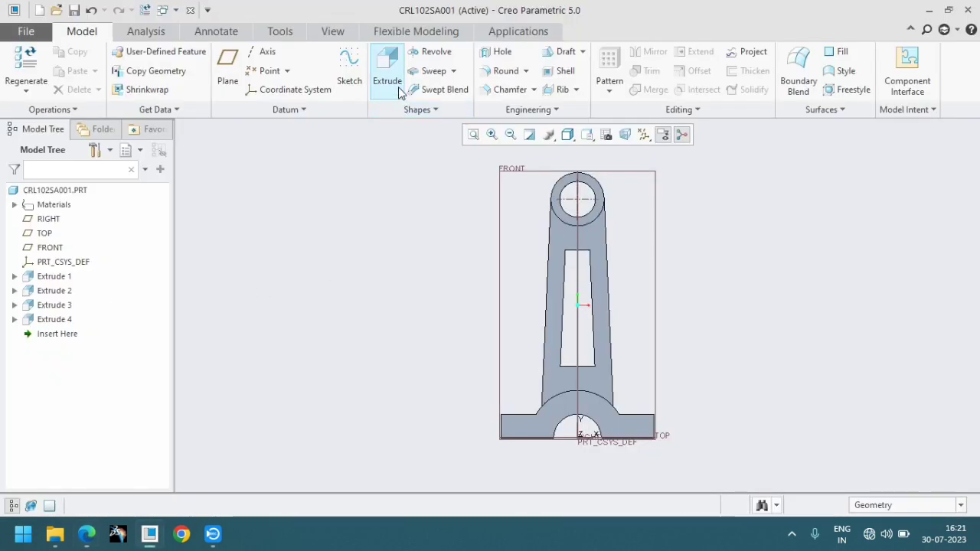
{"action": "left_click", "coordinate": [501, 73]}
{"action": "scroll", "coordinate": [617, 327], "scroll_direction": "up", "scroll_amount": 2}
{"action": "middle_click_drag", "start_coordinate": [621, 324], "coordinate": [628, 352]}
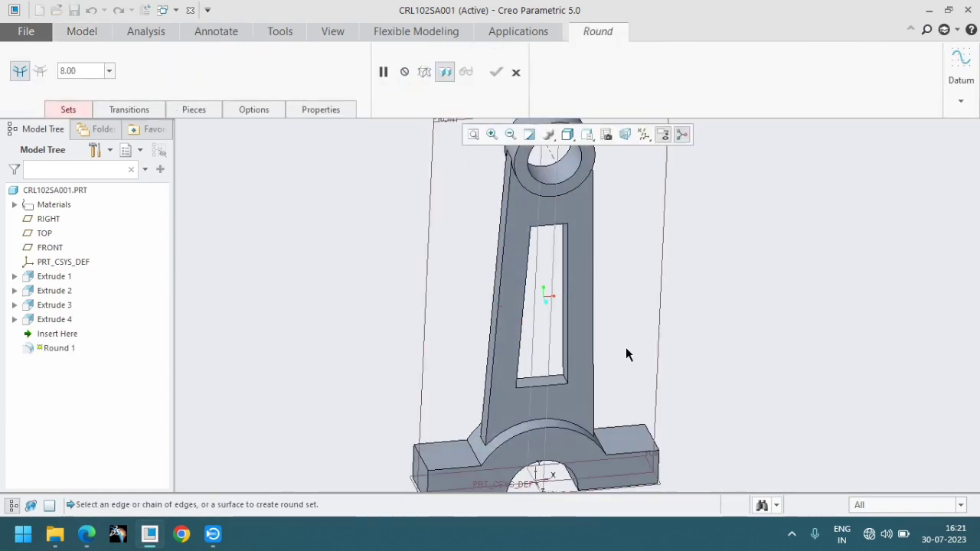
{"action": "scroll", "coordinate": [558, 382], "scroll_direction": "up", "scroll_amount": 3}
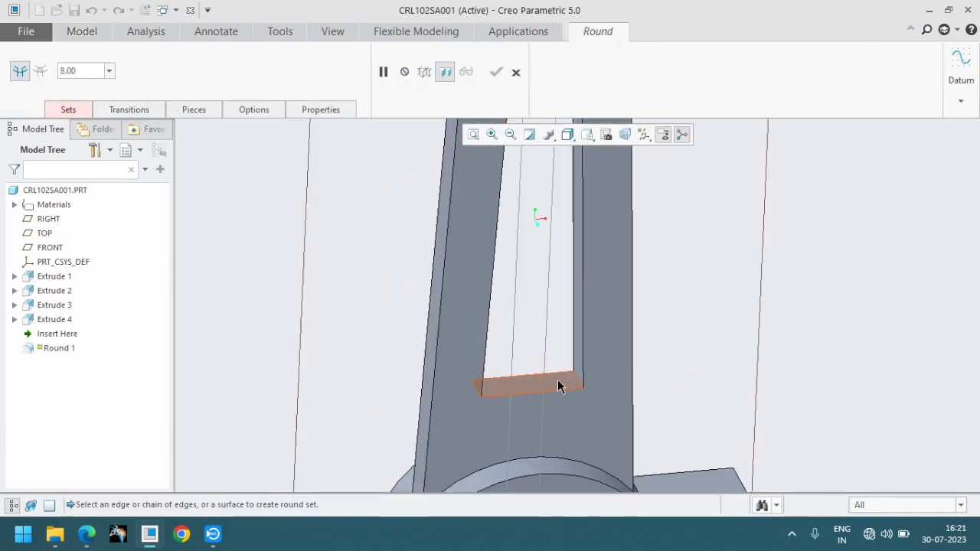
{"action": "left_click", "coordinate": [893, 509]}
{"action": "left_click", "coordinate": [869, 478]}
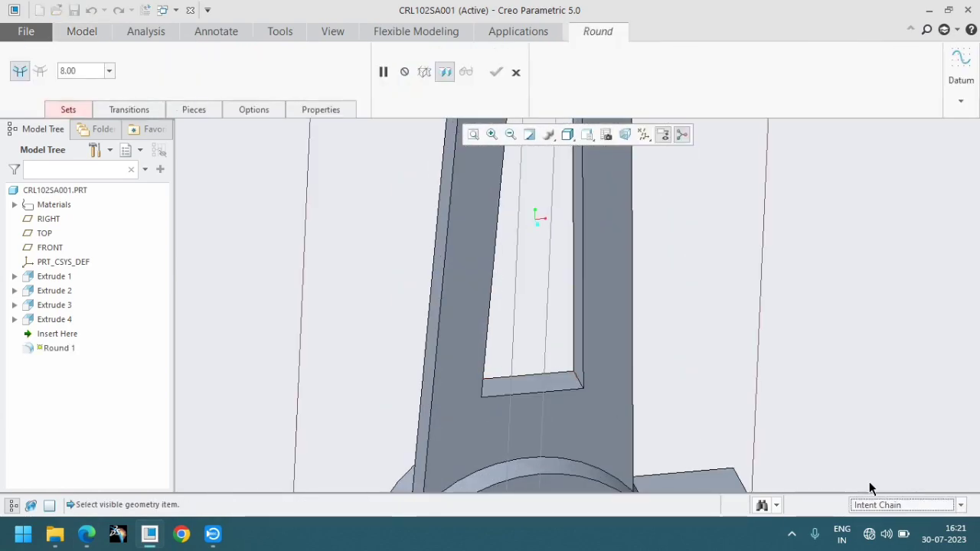
{"action": "left_click", "coordinate": [580, 388]}
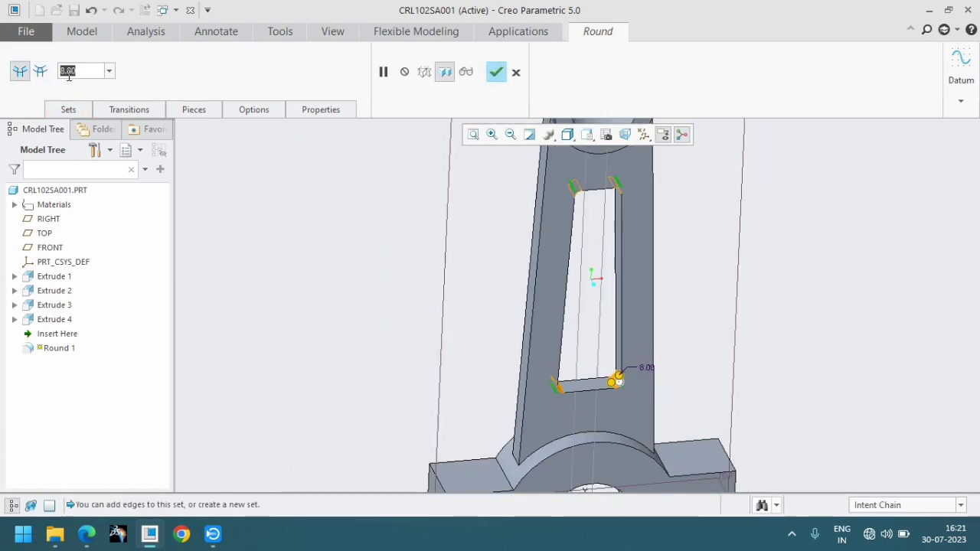
{"action": "type", "text": "25"}
{"action": "key", "text": "Return"}
{"action": "scroll", "coordinate": [643, 281], "scroll_direction": "down", "scroll_amount": 2}
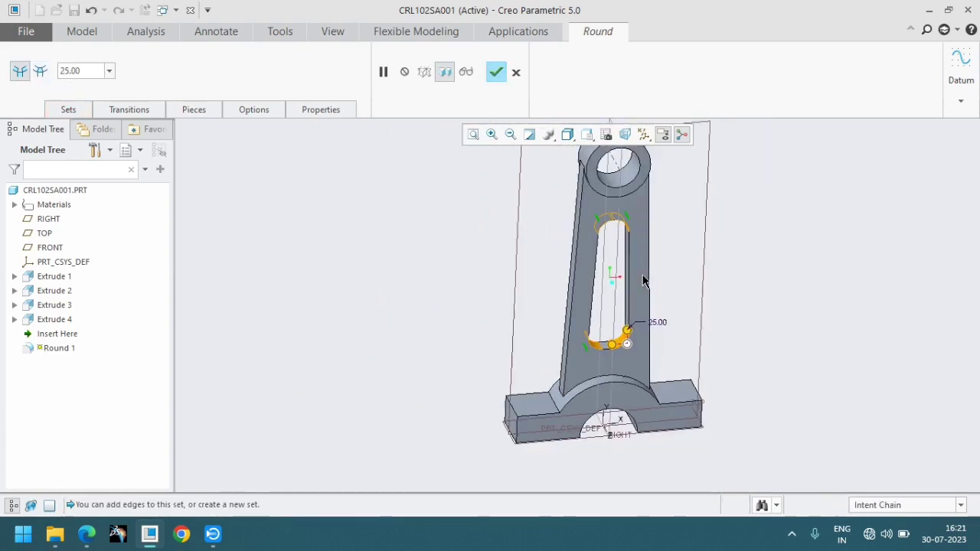
{"action": "left_click", "coordinate": [496, 72]}
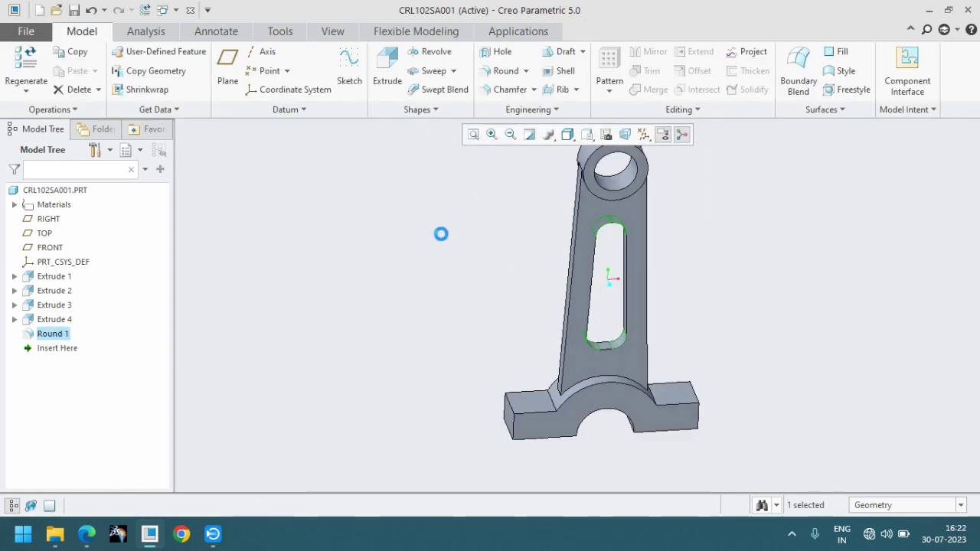
- Orbit the part and check the 2XR10 callout on the drawing
{"action": "mouse_move", "coordinate": [485, 429]}
{"action": "middle_mouse_down"}
{"action": "mouse_move", "coordinate": [692, 259]}
{"action": "mouse_move", "coordinate": [696, 245]}
{"action": "mouse_move", "coordinate": [698, 274]}
{"action": "mouse_move", "coordinate": [652, 262]}
{"action": "mouse_move", "coordinate": [691, 261]}
{"action": "middle_mouse_up"}
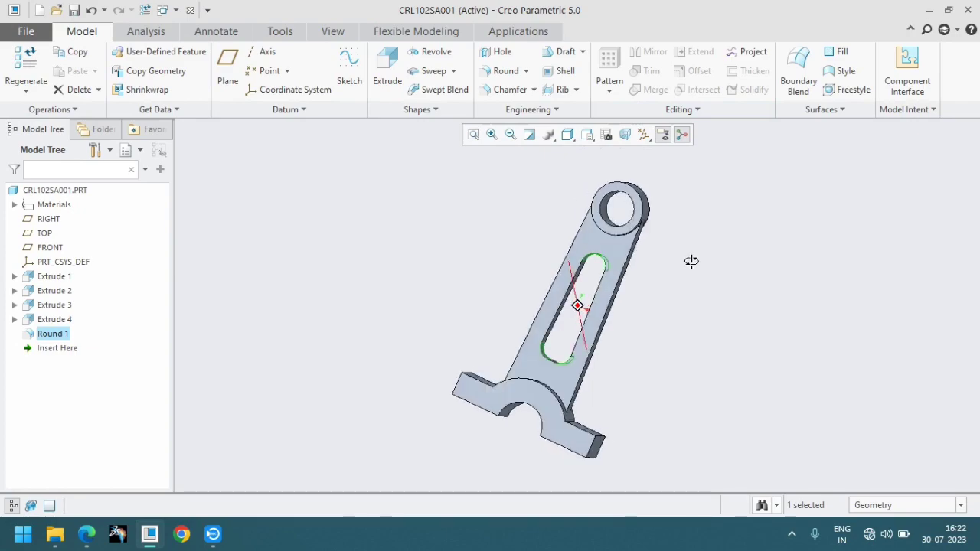
{"action": "key", "text": "alt+Tab"}
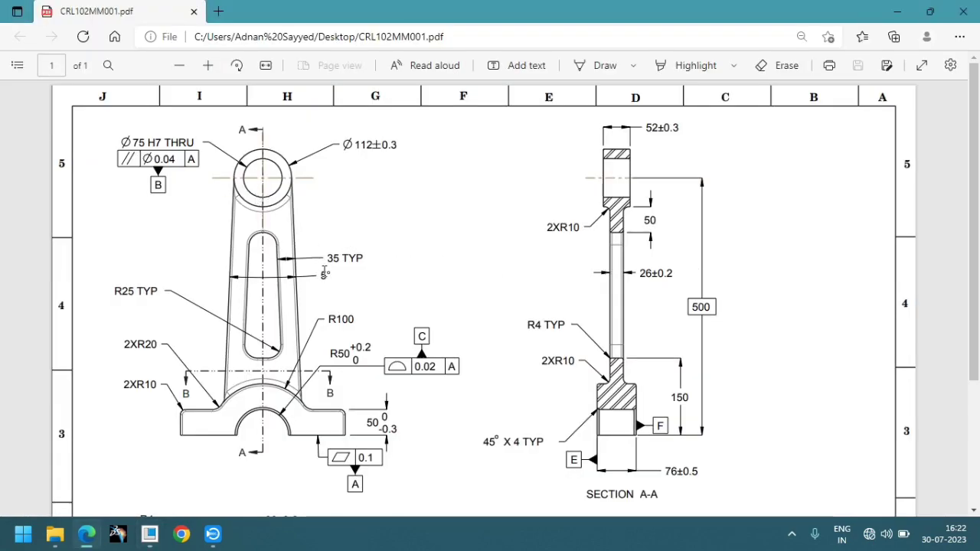
{"action": "left_click_drag", "start_coordinate": [601, 237], "coordinate": [597, 153]}
{"action": "left_click", "coordinate": [586, 252]}
{"action": "key", "text": "alt+Tab"}
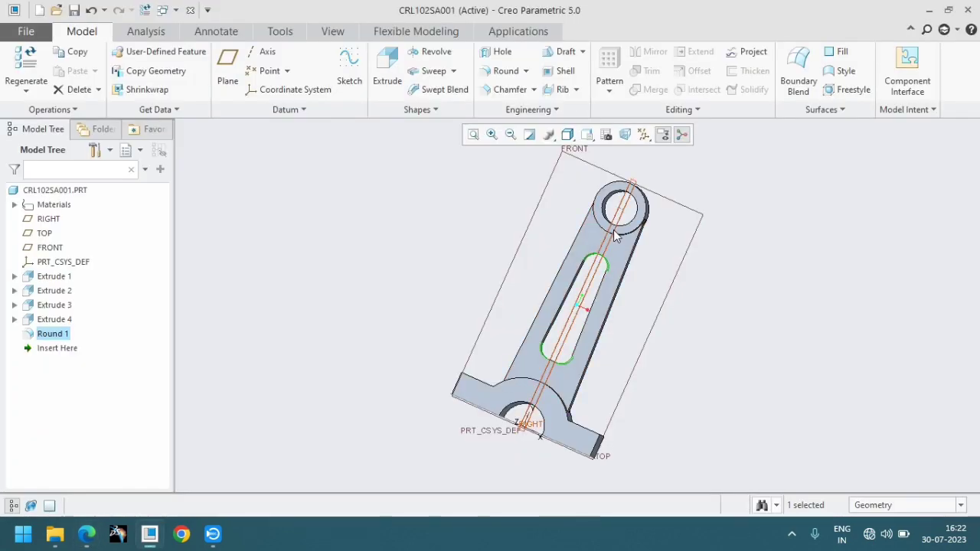
- Round the edges where the arm meets the eye ring at radius 10
{"action": "left_click", "coordinate": [505, 70]}
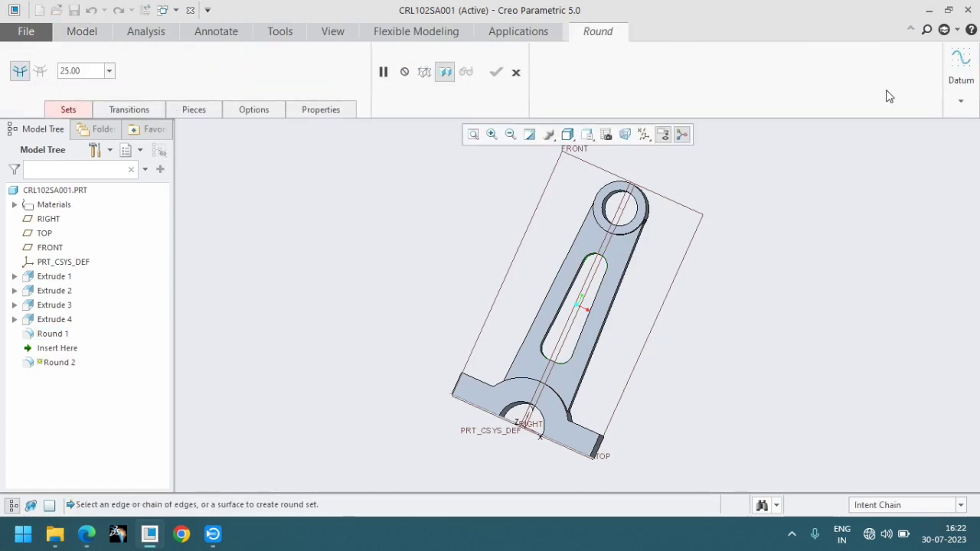
{"action": "type", "text": "10"}
{"action": "key", "text": "Return"}
{"action": "scroll", "coordinate": [676, 265], "scroll_direction": "up", "scroll_amount": 3}
{"action": "scroll", "coordinate": [629, 216], "scroll_direction": "up", "scroll_amount": 2}
{"action": "scroll", "coordinate": [551, 257], "scroll_direction": "up", "scroll_amount": 2}
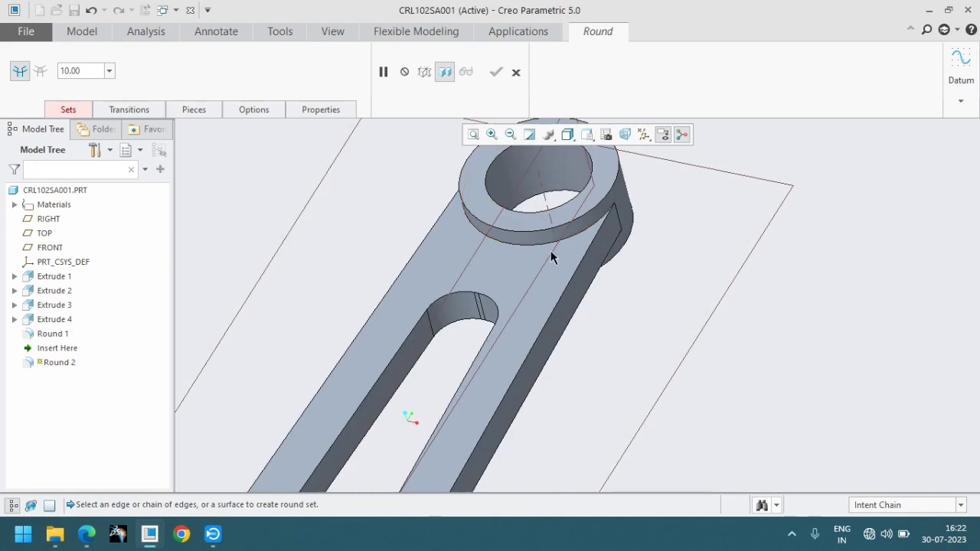
{"action": "left_click", "coordinate": [556, 245]}
{"action": "middle_click_drag", "start_coordinate": [660, 297], "coordinate": [586, 252]}
{"action": "scroll", "coordinate": [605, 257], "scroll_direction": "up", "scroll_amount": 2}
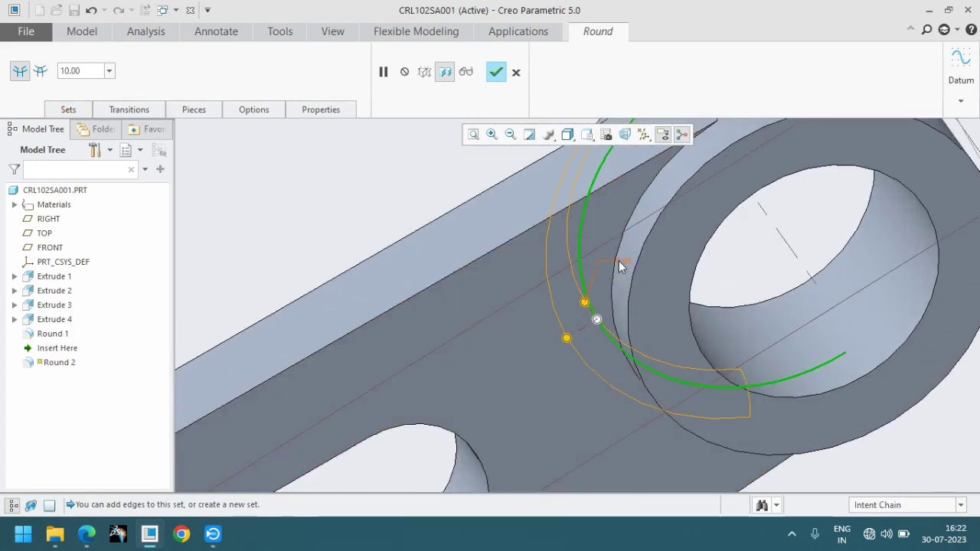
{"action": "scroll", "coordinate": [616, 257], "scroll_direction": "up", "scroll_amount": 2}
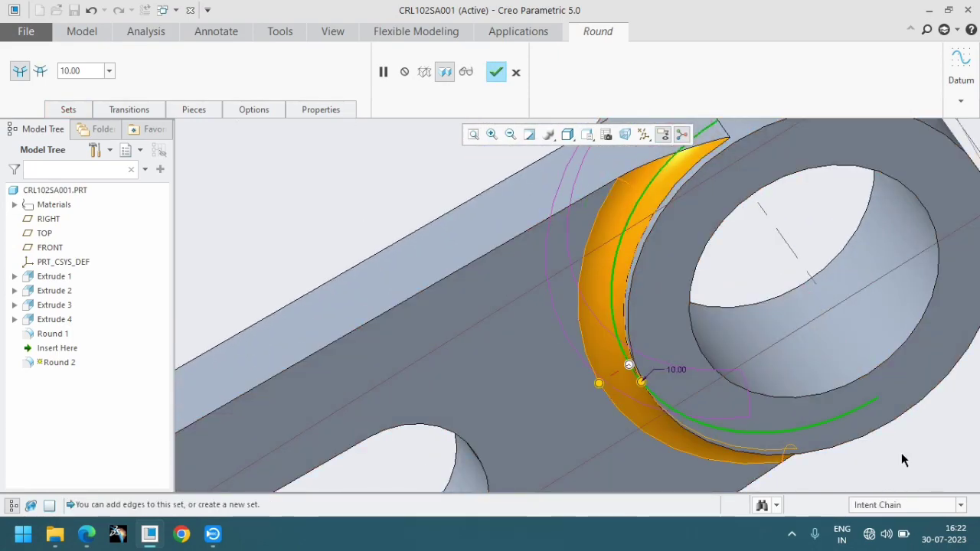
{"action": "scroll", "coordinate": [648, 236], "scroll_direction": "down", "scroll_amount": 5}
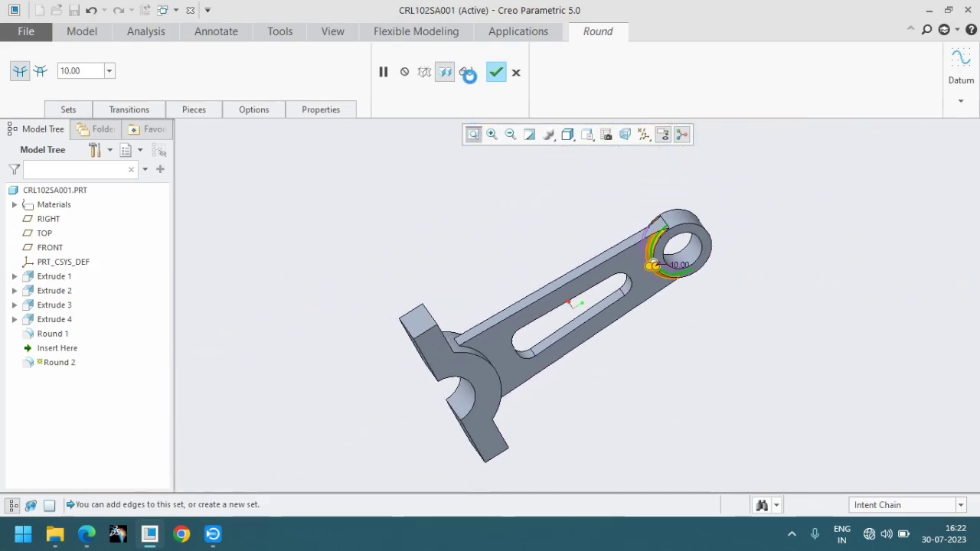
{"action": "left_click", "coordinate": [497, 73]}
{"action": "mouse_move", "coordinate": [869, 421]}
{"action": "middle_mouse_down"}
{"action": "mouse_move", "coordinate": [751, 381]}
{"action": "mouse_move", "coordinate": [731, 363]}
{"action": "middle_mouse_up"}
- Round the curved arm-to-base boss junction edges at 10.00 radius
{"action": "key", "text": "alt+Tab"}
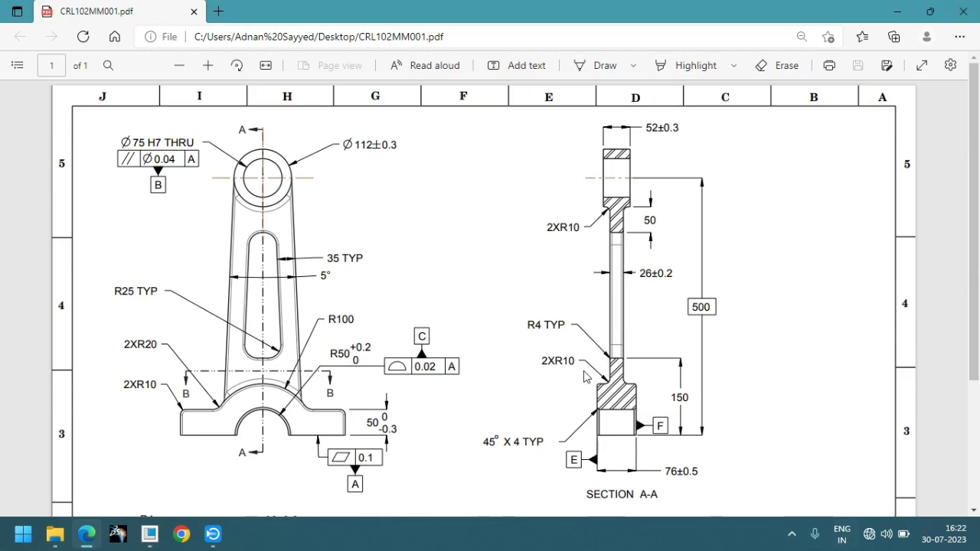
{"action": "key", "text": "alt+Tab"}
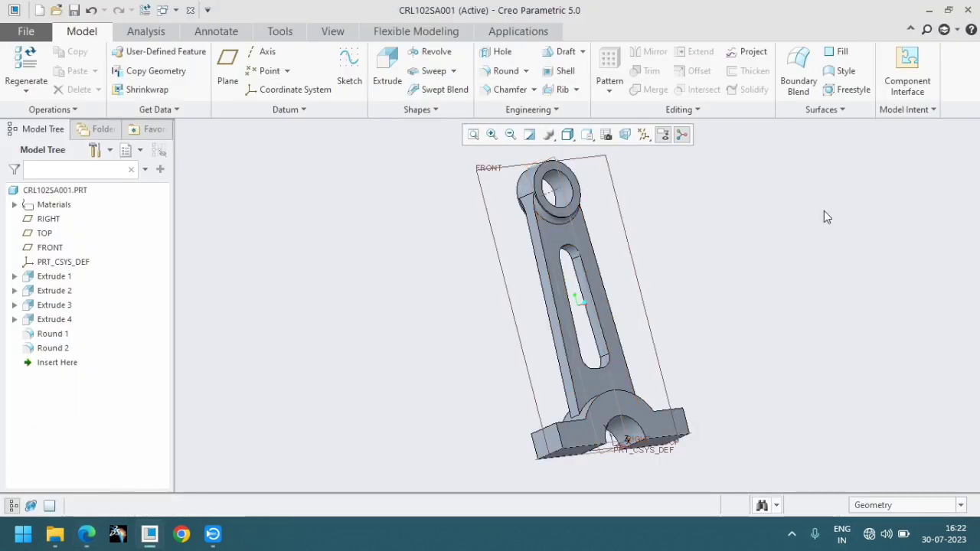
{"action": "mouse_move", "coordinate": [824, 210]}
{"action": "middle_mouse_down"}
{"action": "mouse_move", "coordinate": [844, 245]}
{"action": "mouse_move", "coordinate": [827, 229]}
{"action": "middle_mouse_up"}
{"action": "left_click", "coordinate": [504, 71]}
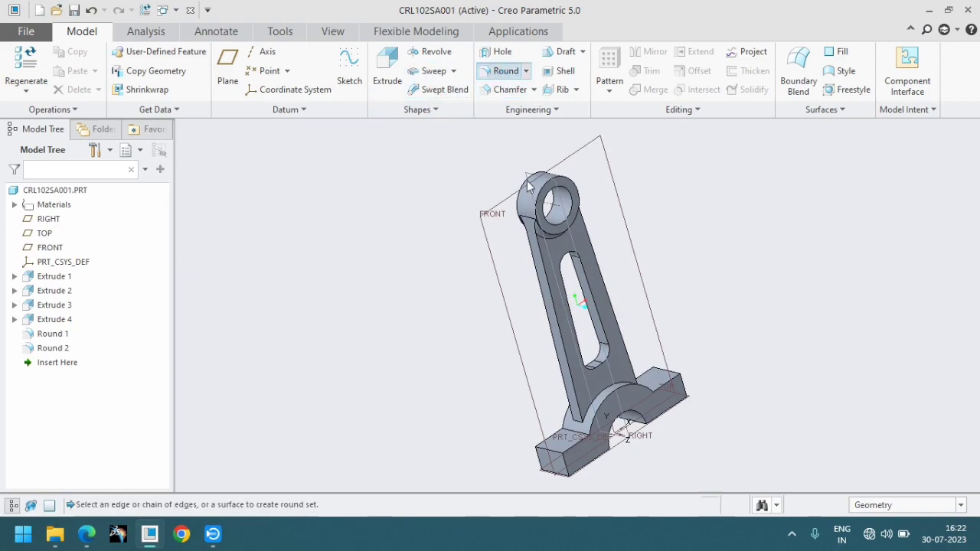
{"action": "scroll", "coordinate": [605, 389], "scroll_direction": "up", "scroll_amount": 3}
{"action": "left_click", "coordinate": [605, 400]}
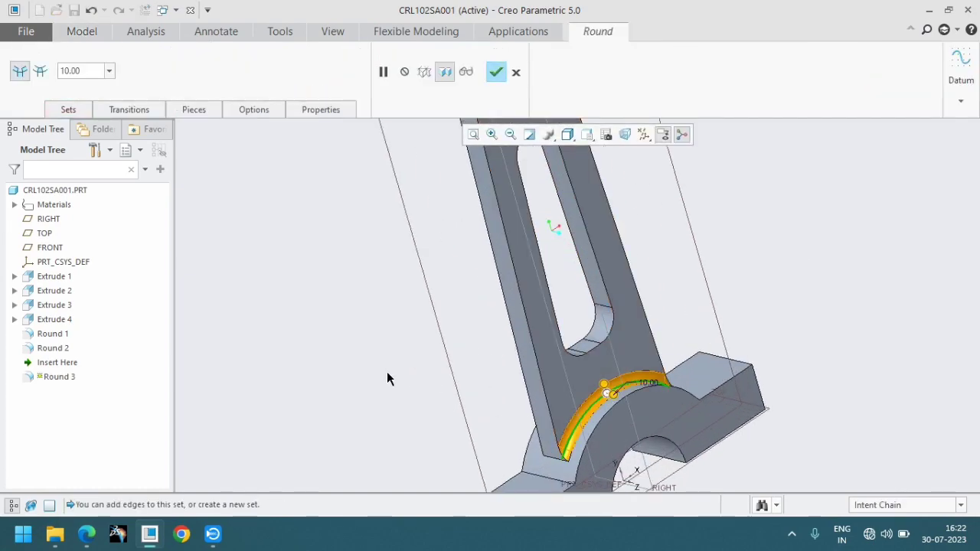
{"action": "middle_click_drag", "start_coordinate": [389, 376], "coordinate": [443, 343]}
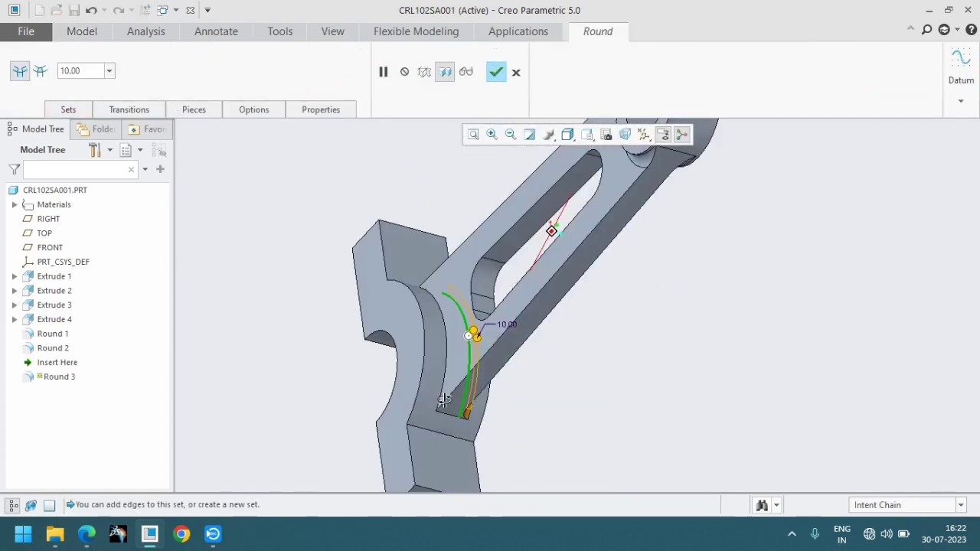
{"action": "left_click", "coordinate": [434, 346]}
{"action": "left_click", "coordinate": [496, 72]}
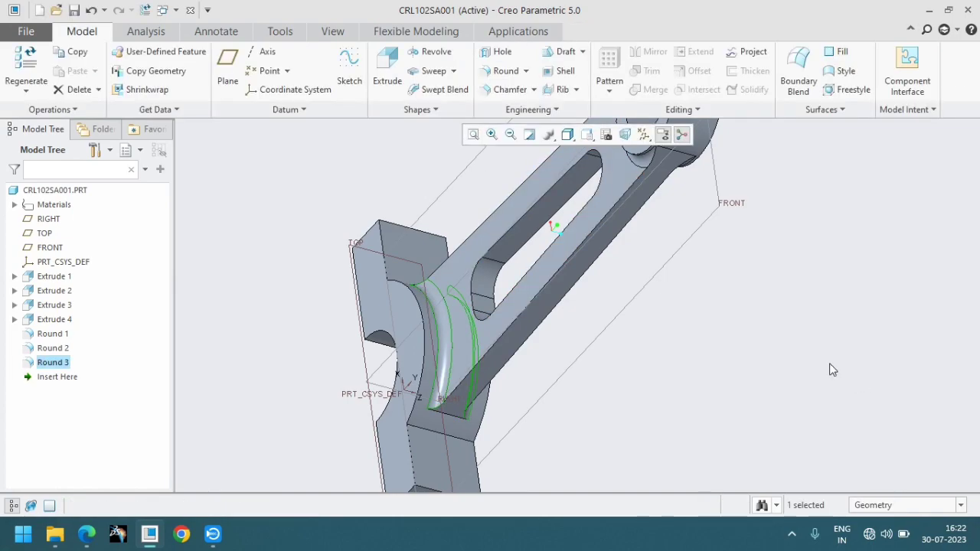
{"action": "key", "text": "ctrl+d"}
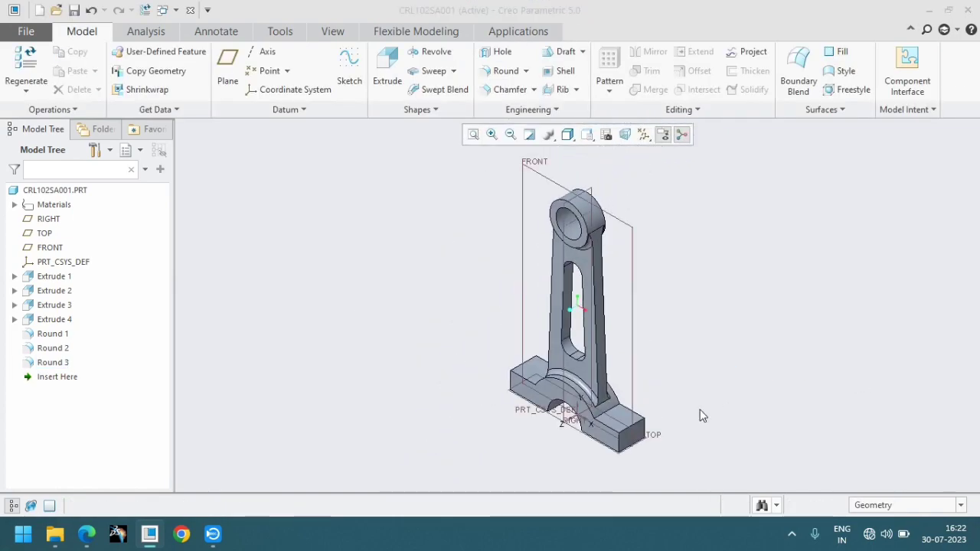
{"action": "key", "text": "alt+Tab"}
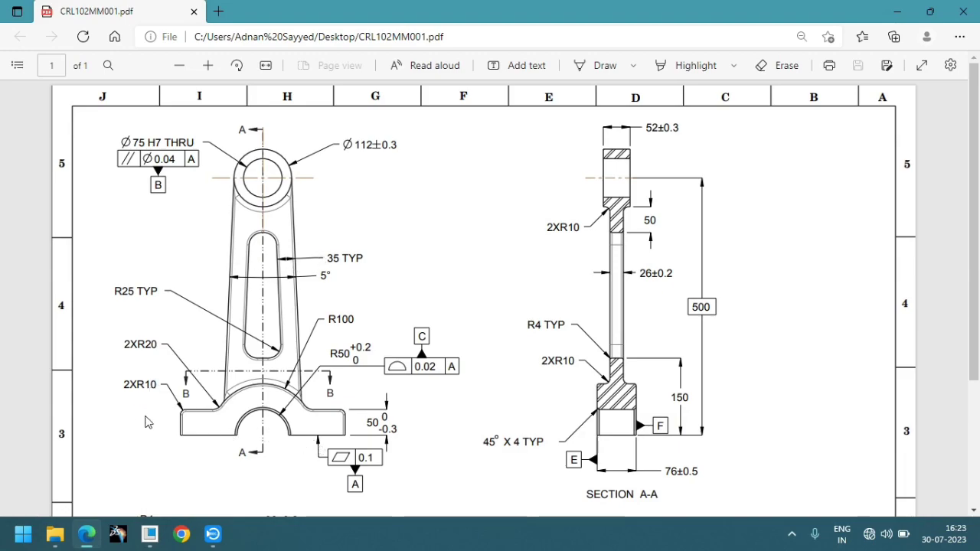
- Set the selection filter to individual edges and discard the unwanted chain round
{"action": "key", "text": "alt+Tab"}
{"action": "left_click", "coordinate": [501, 73]}
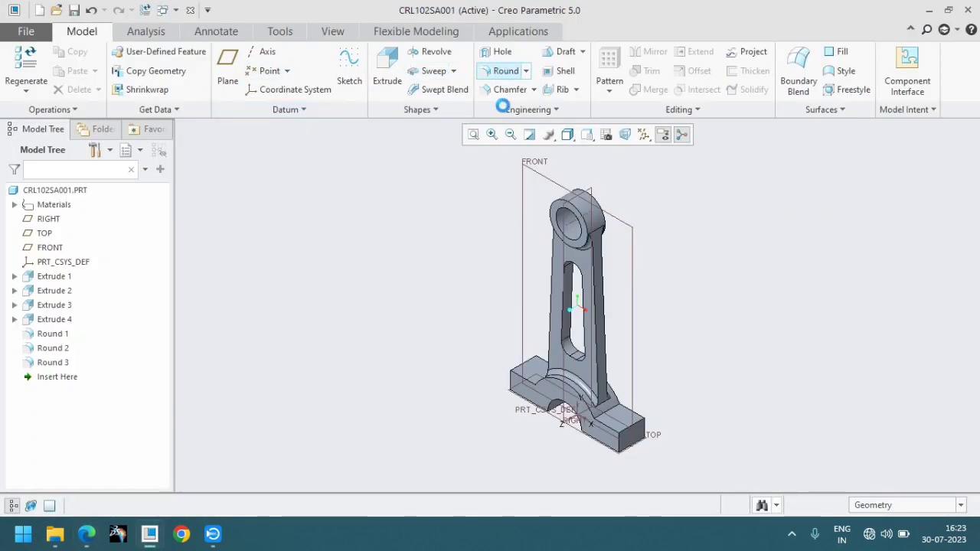
{"action": "scroll", "coordinate": [632, 429], "scroll_direction": "down", "scroll_amount": 5}
{"action": "left_click", "coordinate": [632, 427]}
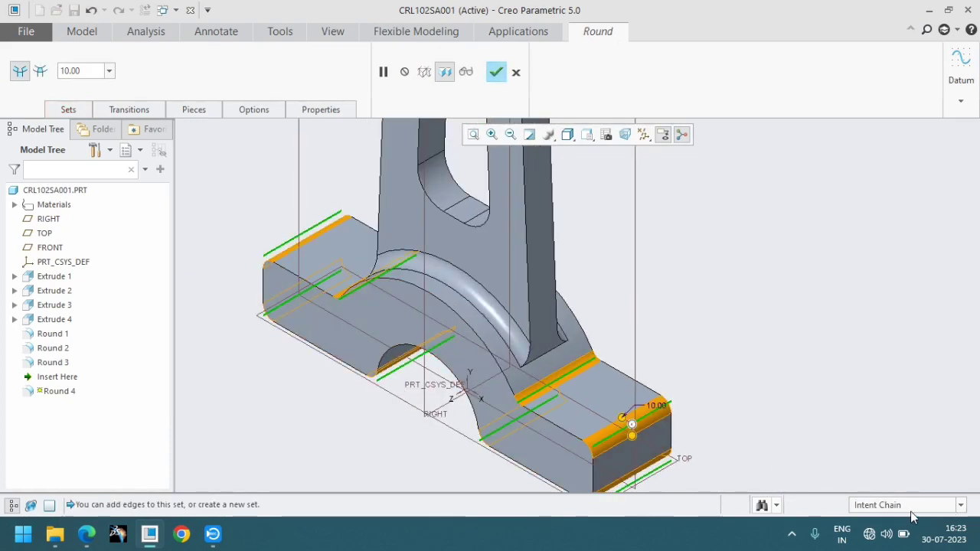
{"action": "key", "text": "alt+Tab"}
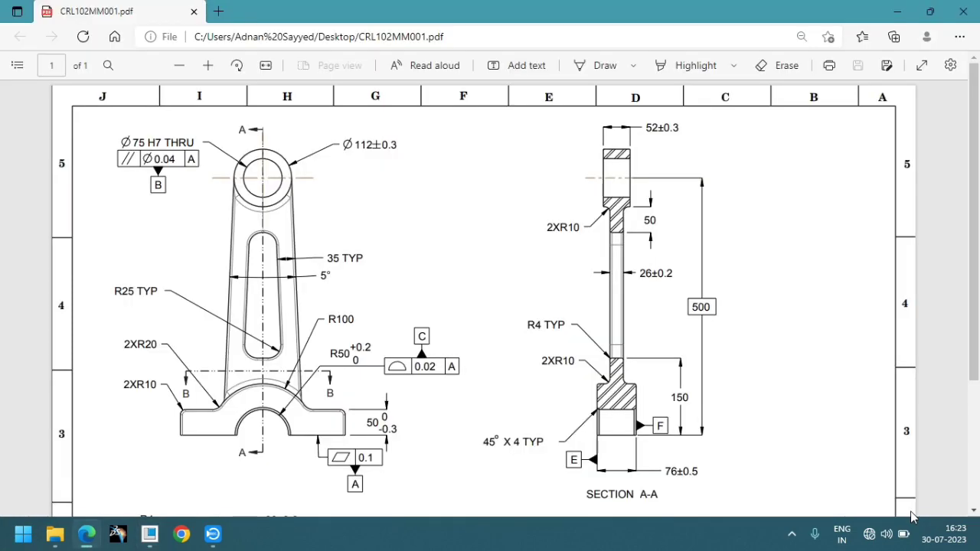
{"action": "key", "text": "alt+Tab"}
{"action": "left_click", "coordinate": [911, 505]}
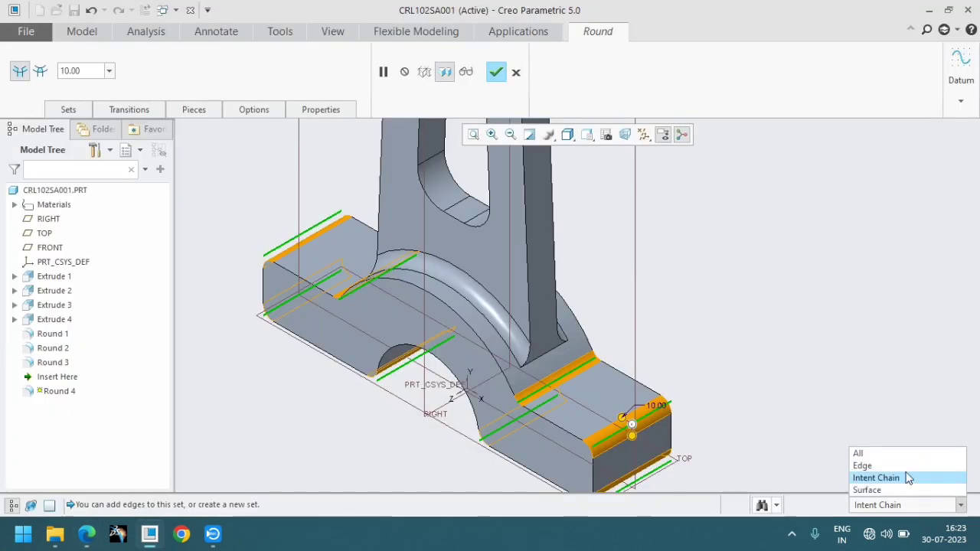
{"action": "left_click", "coordinate": [864, 451]}
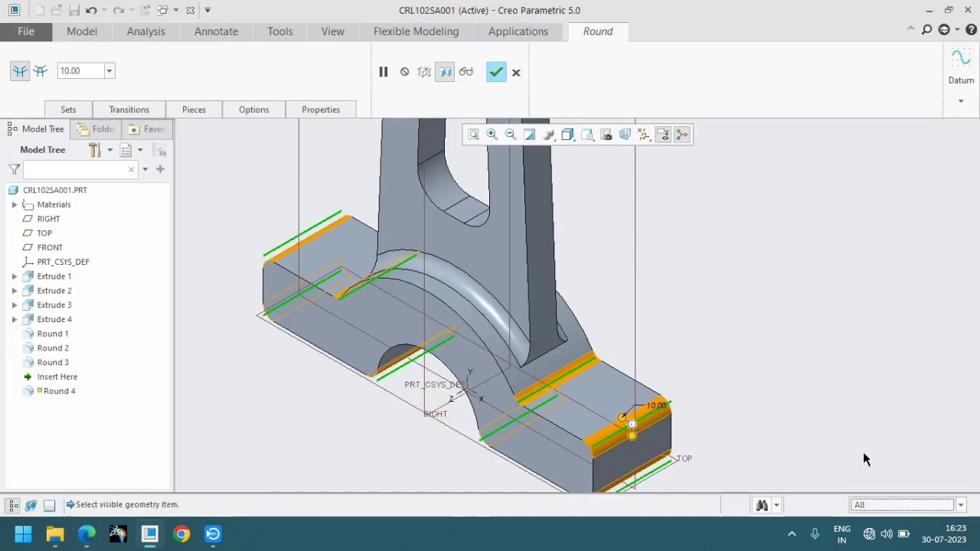
{"action": "left_click", "coordinate": [516, 72]}
{"action": "left_click", "coordinate": [486, 296]}
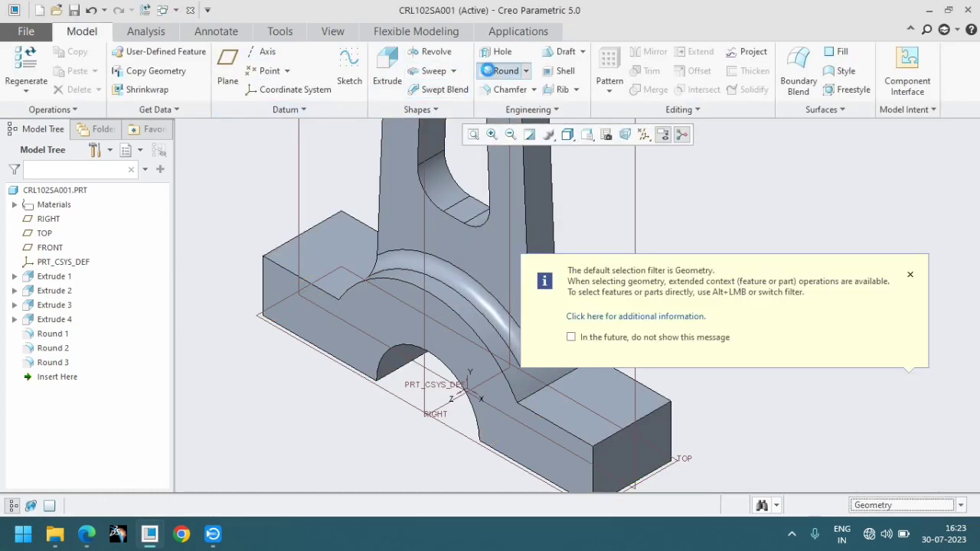
- Round both outer top end edges of the base at 10.00 radius
{"action": "left_click", "coordinate": [505, 70]}
{"action": "left_click", "coordinate": [637, 421]}
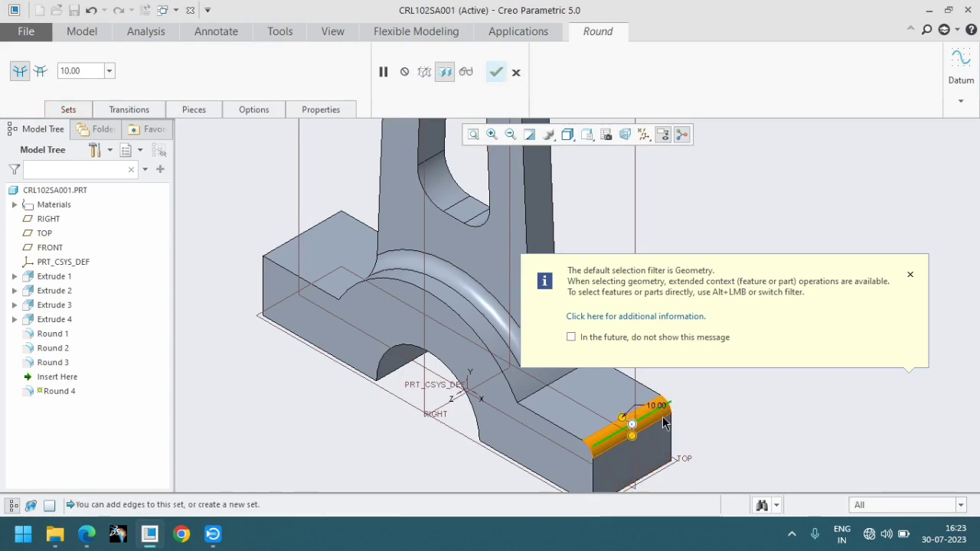
{"action": "left_click", "coordinate": [910, 275]}
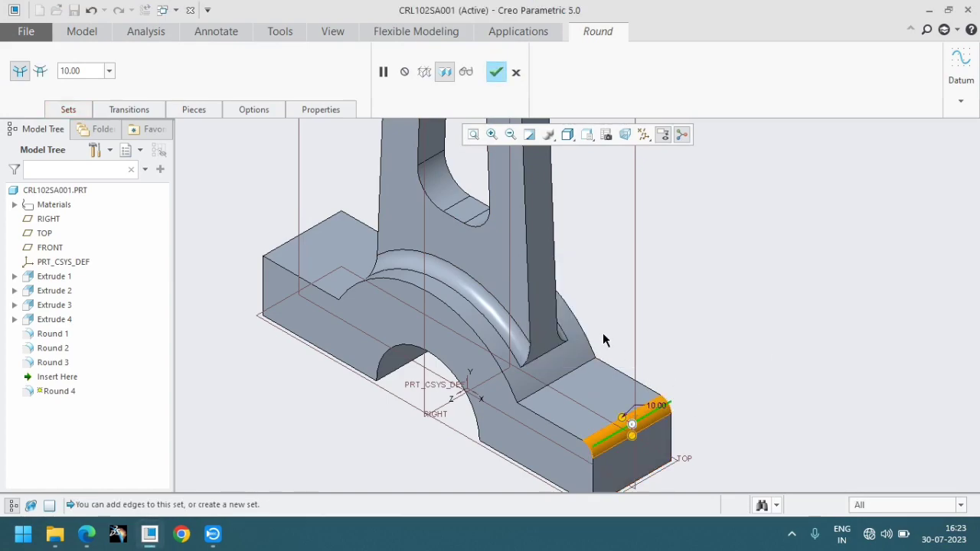
{"action": "middle_click_drag", "start_coordinate": [603, 340], "coordinate": [217, 251]}
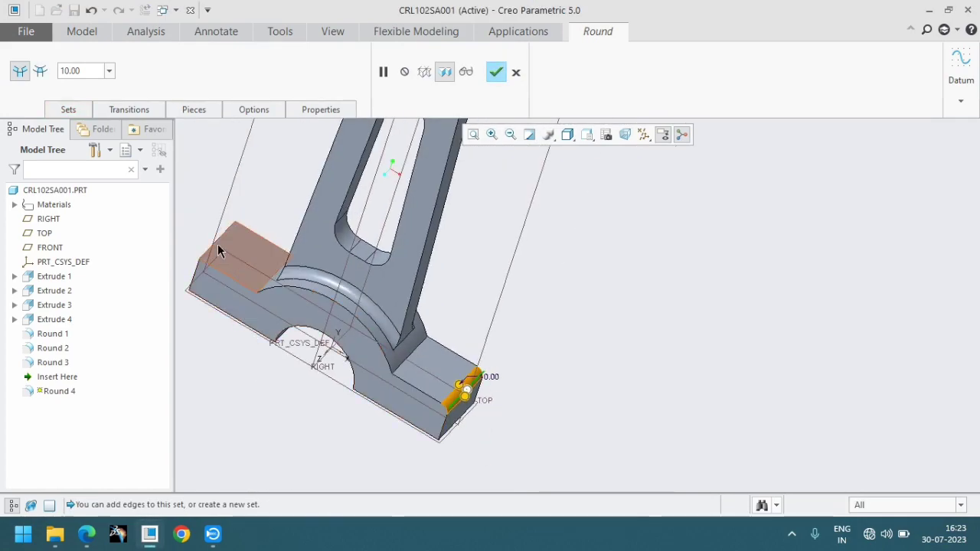
{"action": "left_click", "coordinate": [217, 242], "text": "ctrl"}
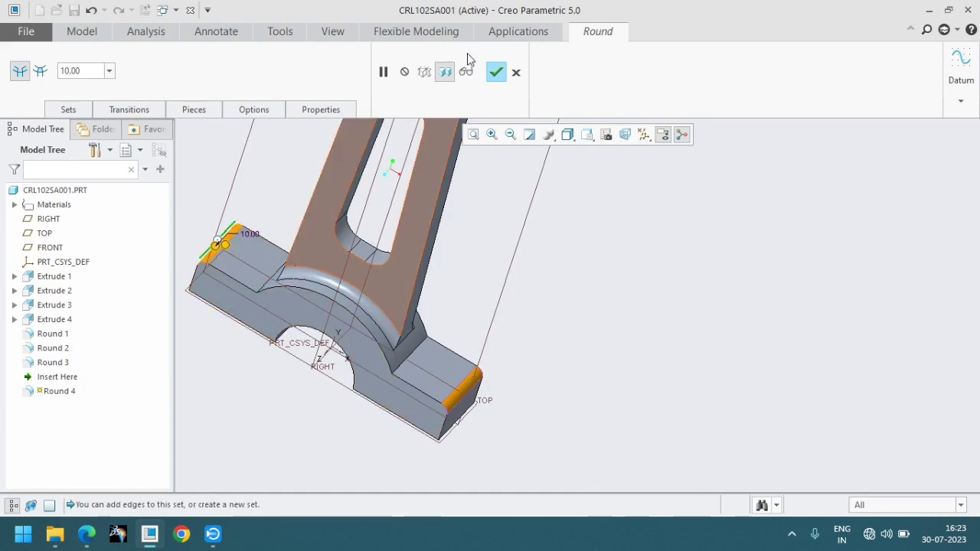
{"action": "key", "text": "alt+Tab"}
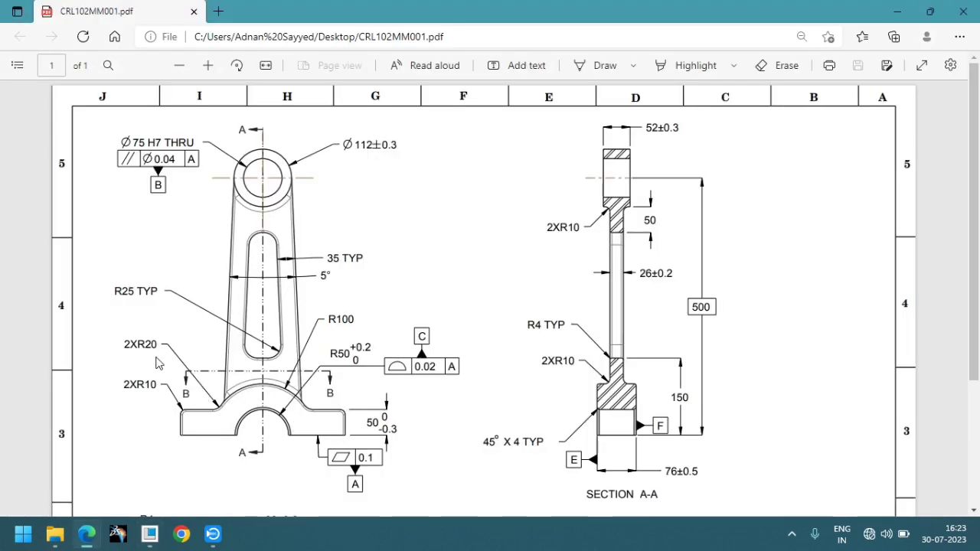
{"action": "key", "text": "alt+Tab"}
{"action": "left_click", "coordinate": [495, 71]}
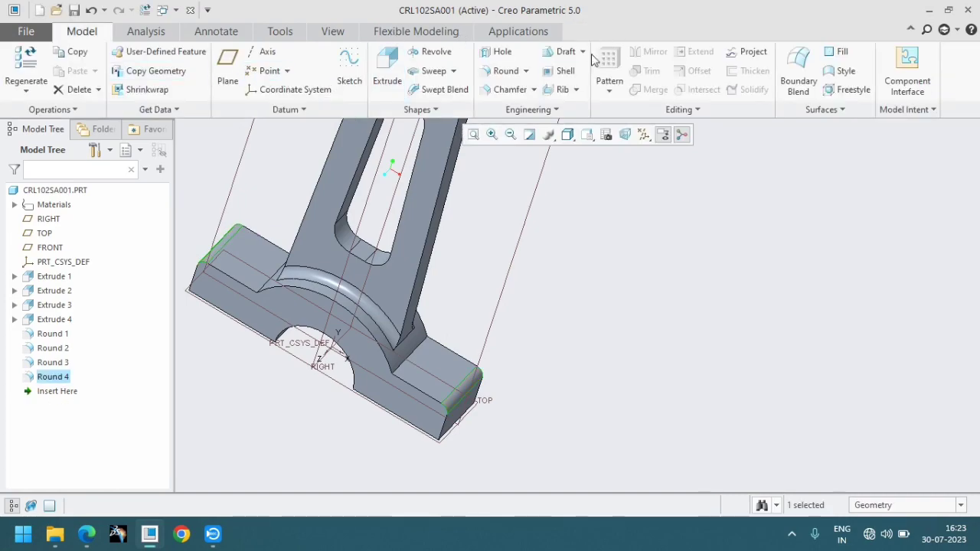
- Start a 20.00 radius round on the edge where the arm meets the base
{"action": "left_click", "coordinate": [505, 70]}
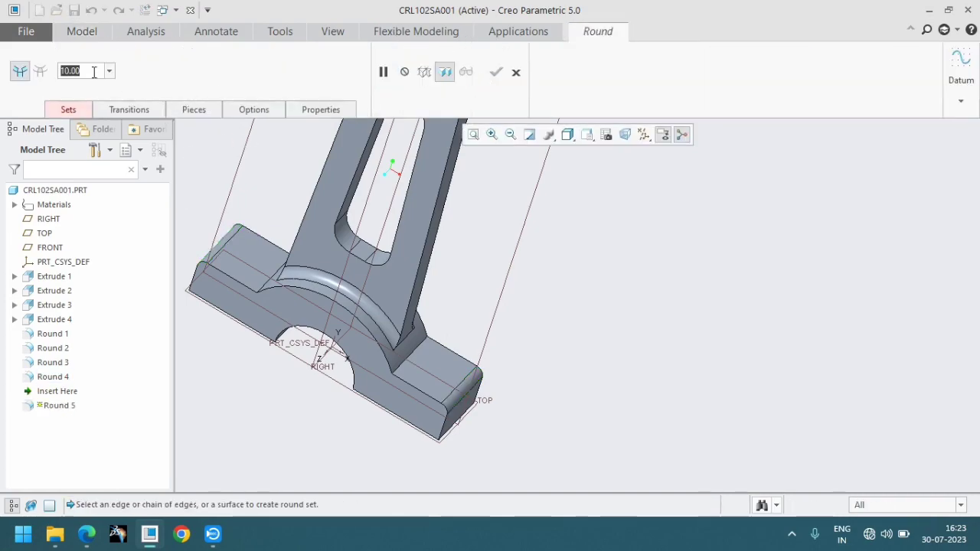
{"action": "type", "text": "20"}
{"action": "key", "text": "Return"}
{"action": "scroll", "coordinate": [556, 305], "scroll_direction": "up", "scroll_amount": 1}
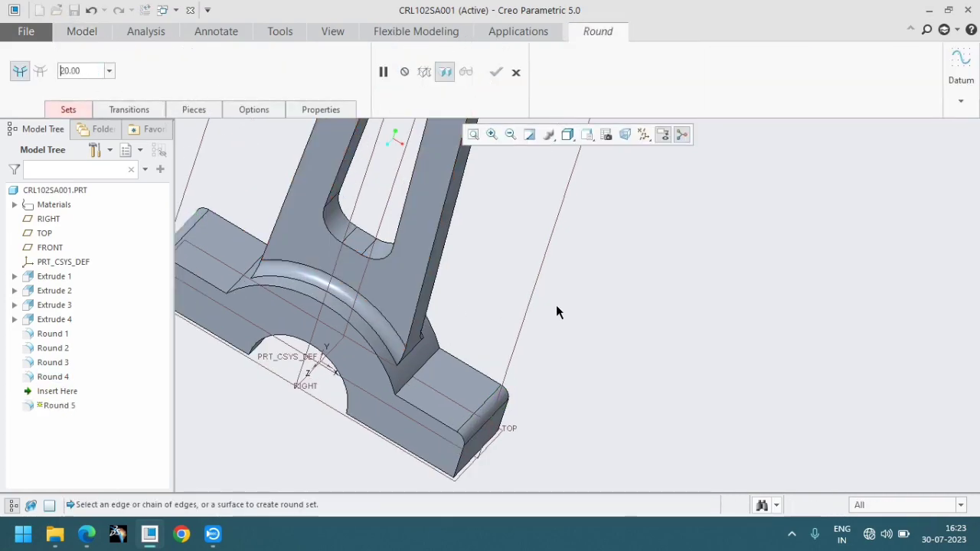
{"action": "scroll", "coordinate": [584, 328], "scroll_direction": "down", "scroll_amount": 2}
{"action": "left_click", "coordinate": [464, 352]}
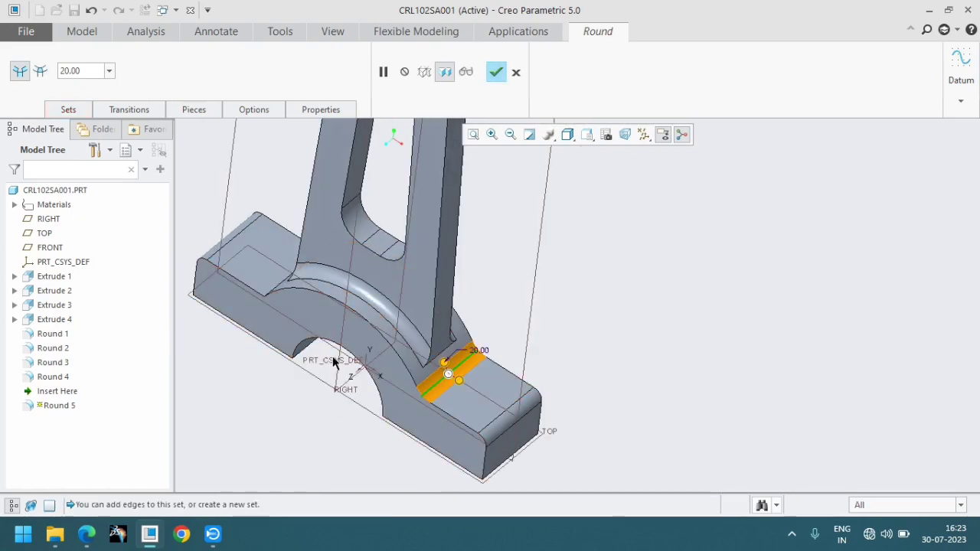
- Finish the 20.00 arm-to-base fillets and bring the drawing PDF back to front
{"action": "scroll", "coordinate": [429, 337], "scroll_direction": "down", "scroll_amount": 2}
{"action": "middle_click_drag", "start_coordinate": [238, 269], "coordinate": [288, 328]}
{"action": "scroll", "coordinate": [245, 230], "scroll_direction": "up", "scroll_amount": 3}
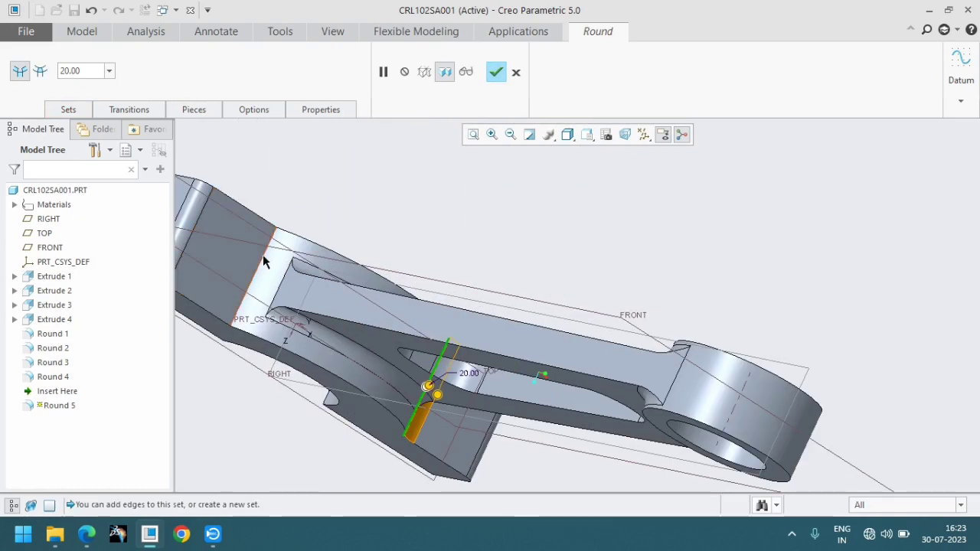
{"action": "key", "text": "ctrl+d"}
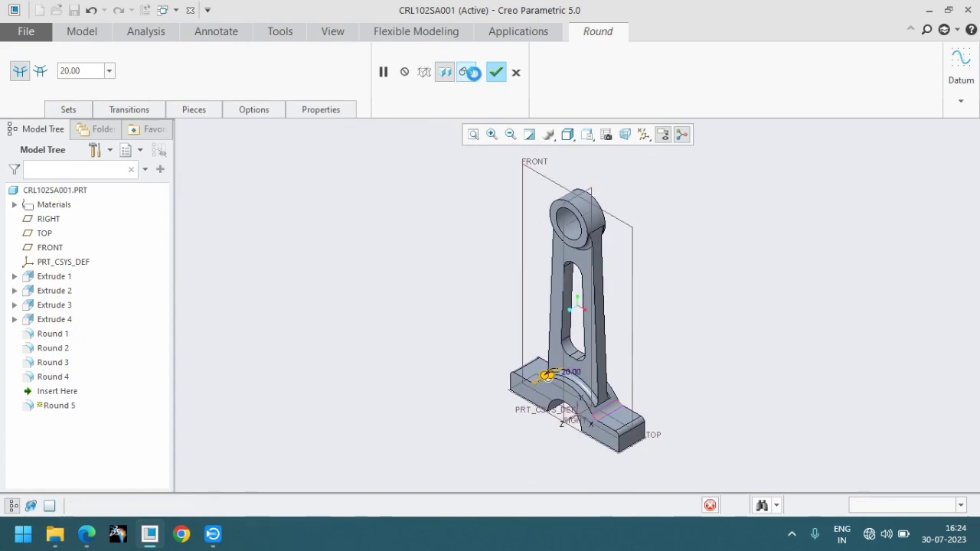
{"action": "left_click", "coordinate": [496, 72]}
{"action": "middle_click_drag", "start_coordinate": [516, 441], "coordinate": [539, 435]}
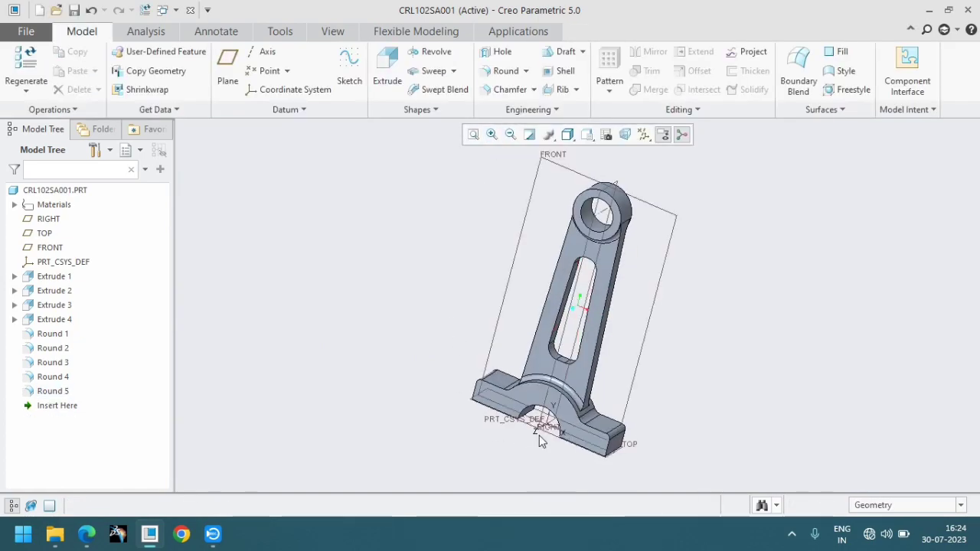
{"action": "key", "text": "alt+Tab"}
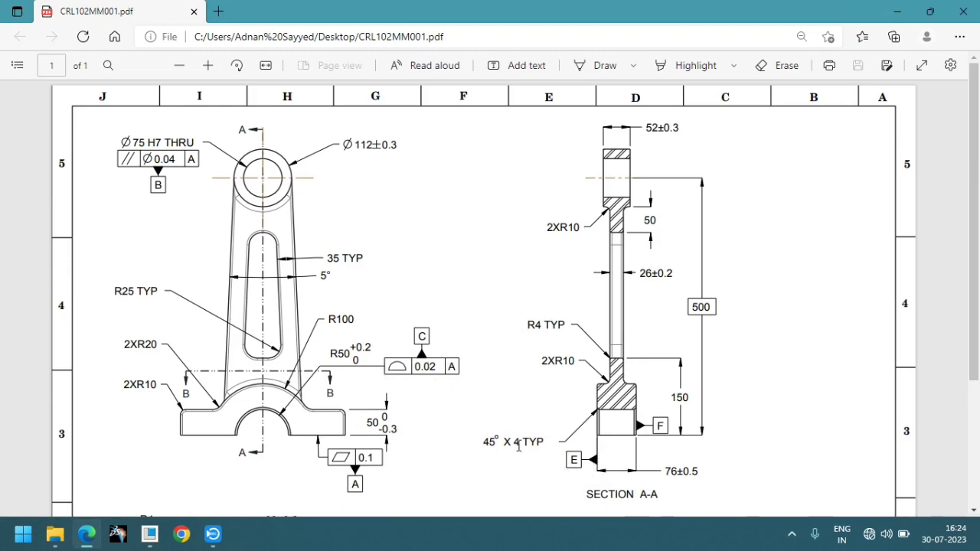
- Chamfer the semicircular cutout's arc edge with a 45 x D scheme, D = 4
{"action": "left_click", "coordinate": [516, 481]}
{"action": "key", "text": "alt+Tab"}
{"action": "scroll", "coordinate": [534, 411], "scroll_direction": "down", "scroll_amount": 5}
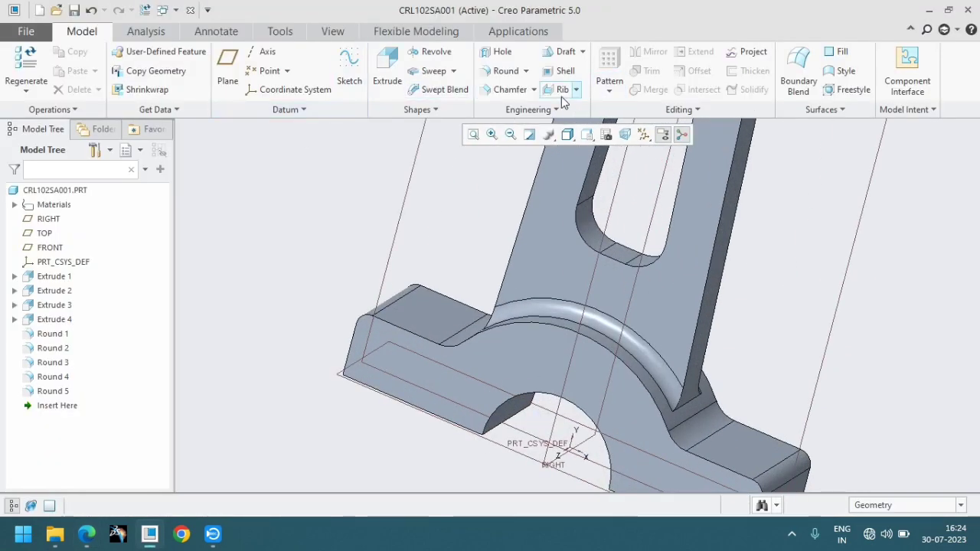
{"action": "left_click", "coordinate": [507, 90]}
{"action": "scroll", "coordinate": [569, 348], "scroll_direction": "down", "scroll_amount": 3}
{"action": "left_click", "coordinate": [569, 348]}
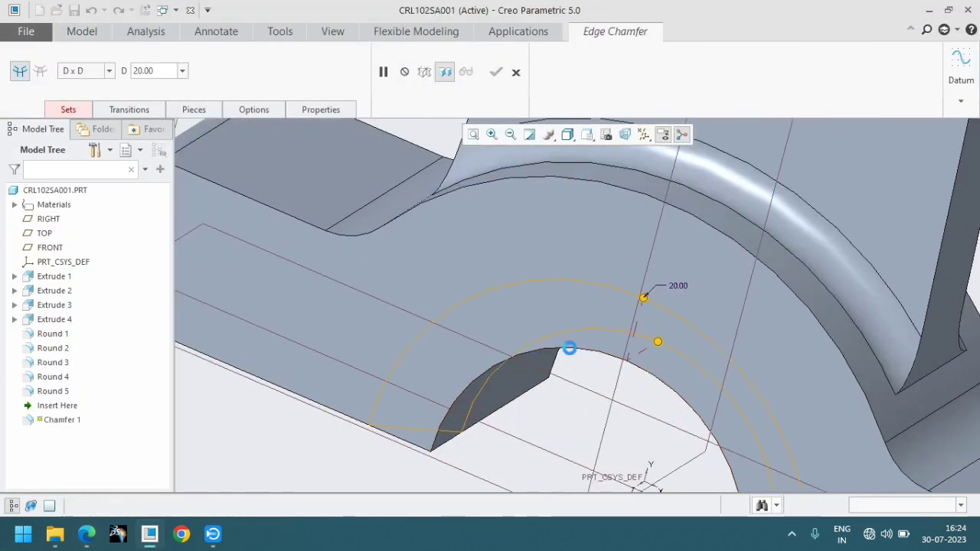
{"action": "left_click", "coordinate": [108, 70]}
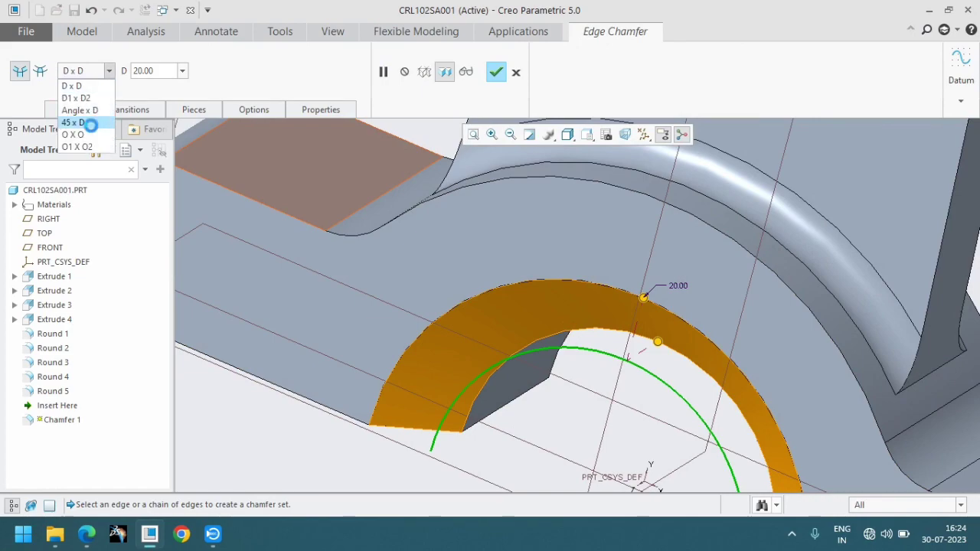
{"action": "left_click", "coordinate": [77, 109]}
{"action": "type", "text": "4"}
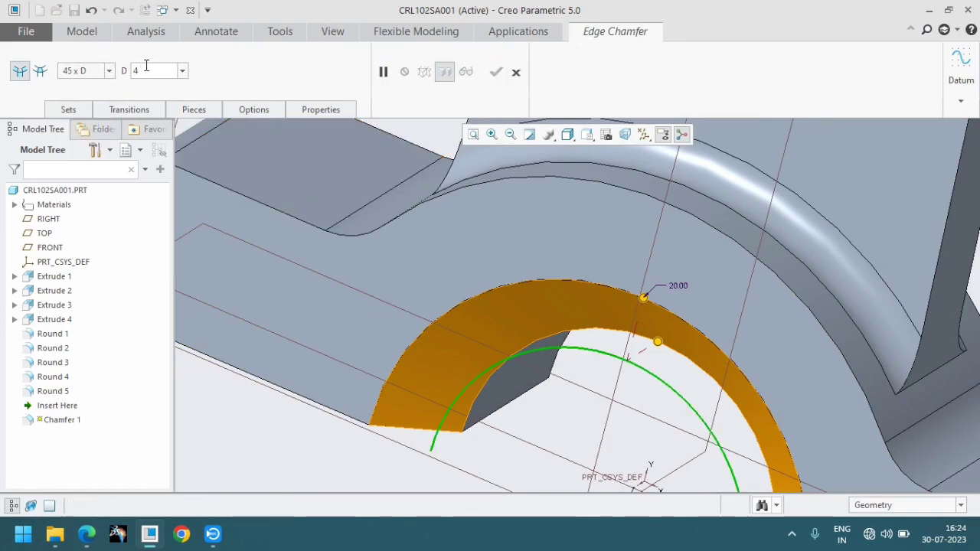
{"action": "key", "text": "alt+Tab"}
{"action": "key", "text": "alt+Tab"}
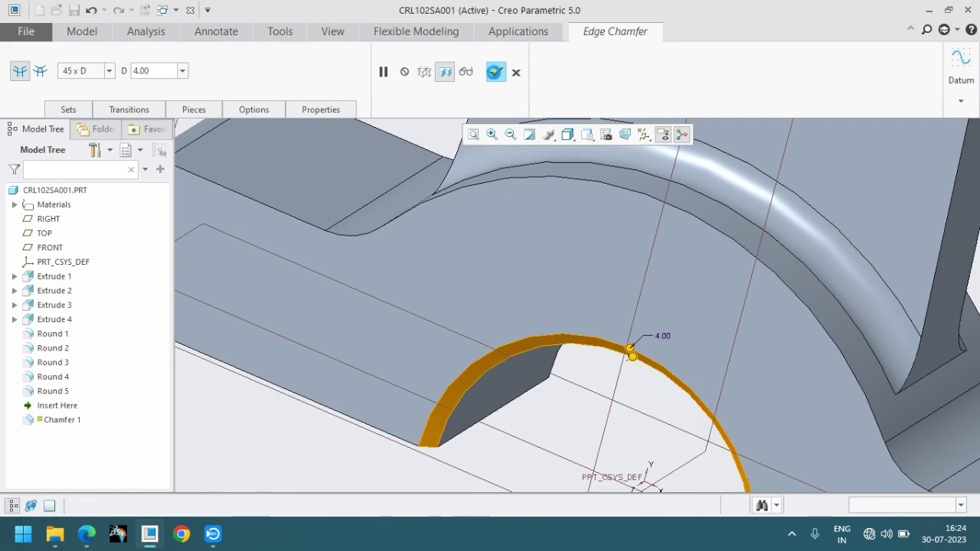
{"action": "left_click", "coordinate": [496, 71]}
{"action": "scroll", "coordinate": [539, 314], "scroll_direction": "down", "scroll_amount": 2}
{"action": "scroll", "coordinate": [679, 333], "scroll_direction": "down", "scroll_amount": 5}
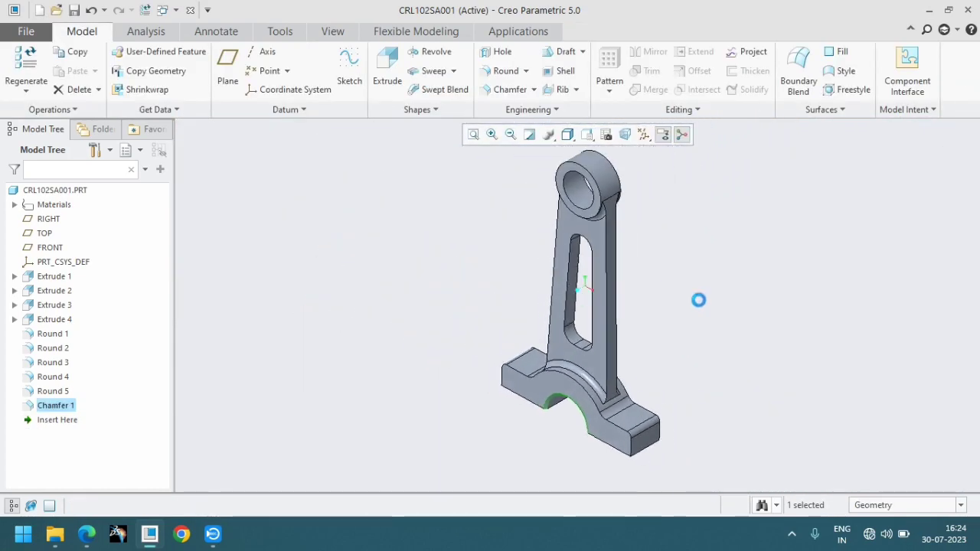
- Hide the datum display and review the section B-B hole dimensions in the PDF drawing
{"action": "left_click", "coordinate": [644, 134]}
{"action": "left_click", "coordinate": [662, 149]}
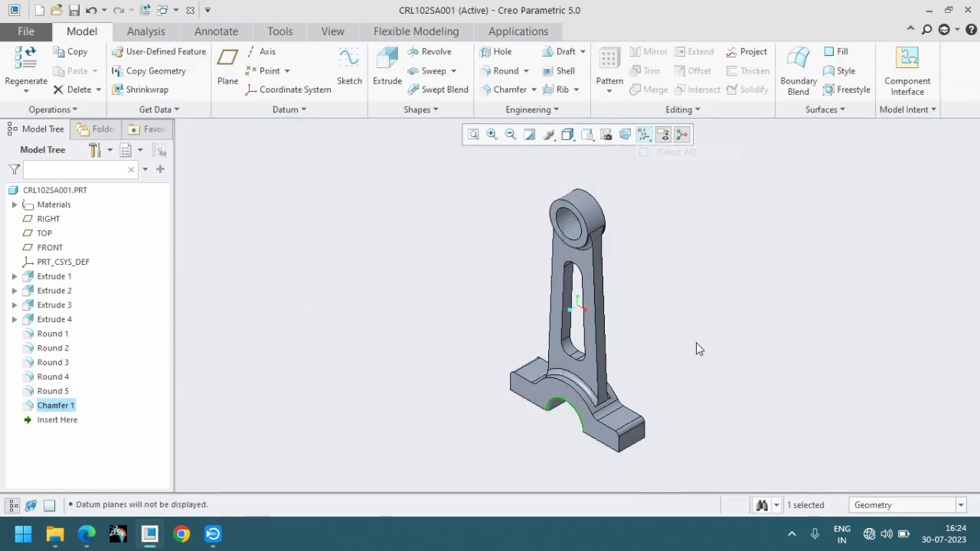
{"action": "left_click", "coordinate": [86, 534]}
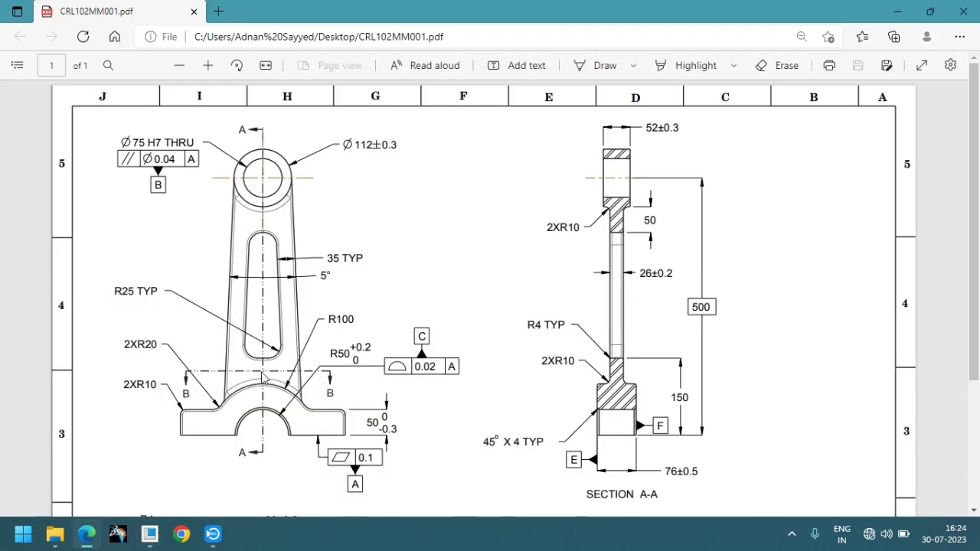
{"action": "scroll", "coordinate": [480, 416], "scroll_direction": "down", "scroll_amount": 2}
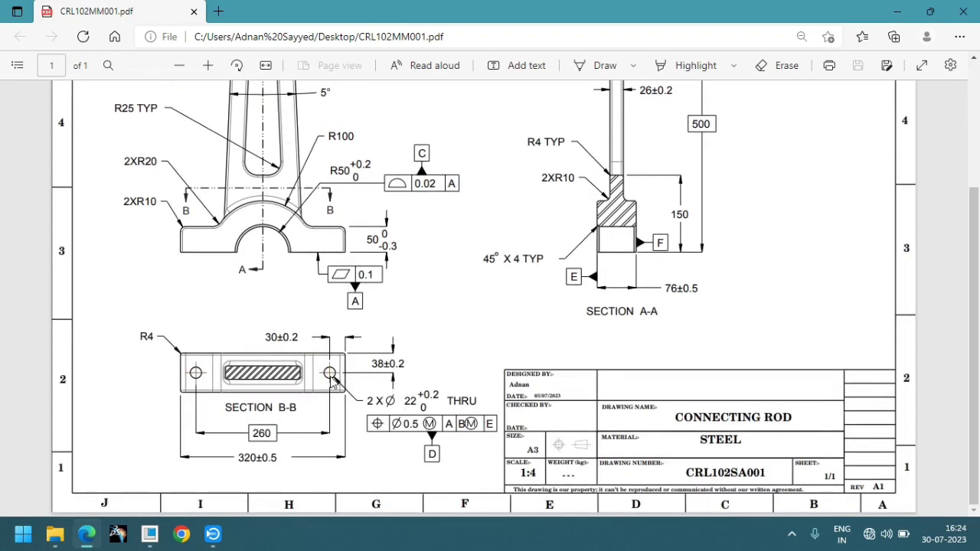
{"action": "double_click", "coordinate": [409, 406]}
{"action": "left_click", "coordinate": [413, 448]}
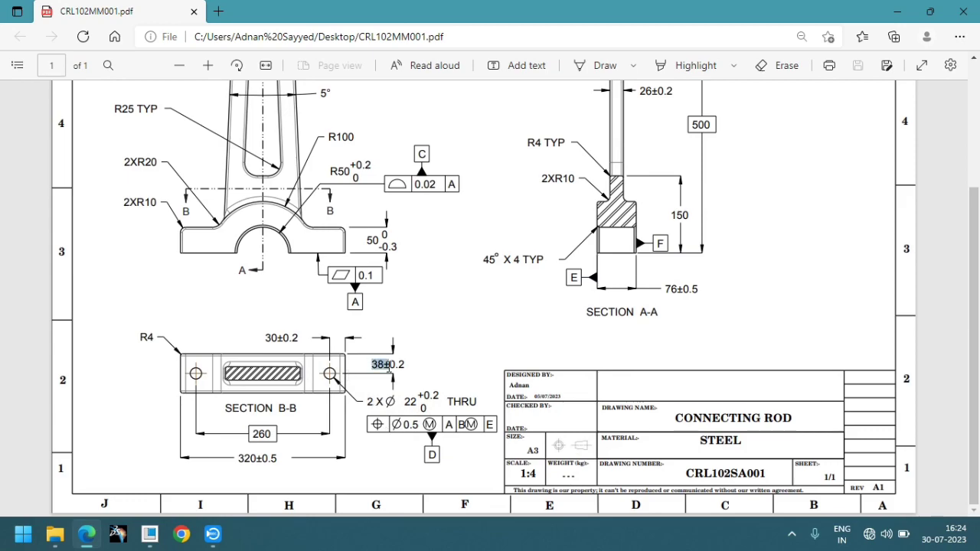
{"action": "double_click", "coordinate": [271, 337]}
- Show all datums again in Creo and start a new extrusion
{"action": "key", "text": "alt+Tab"}
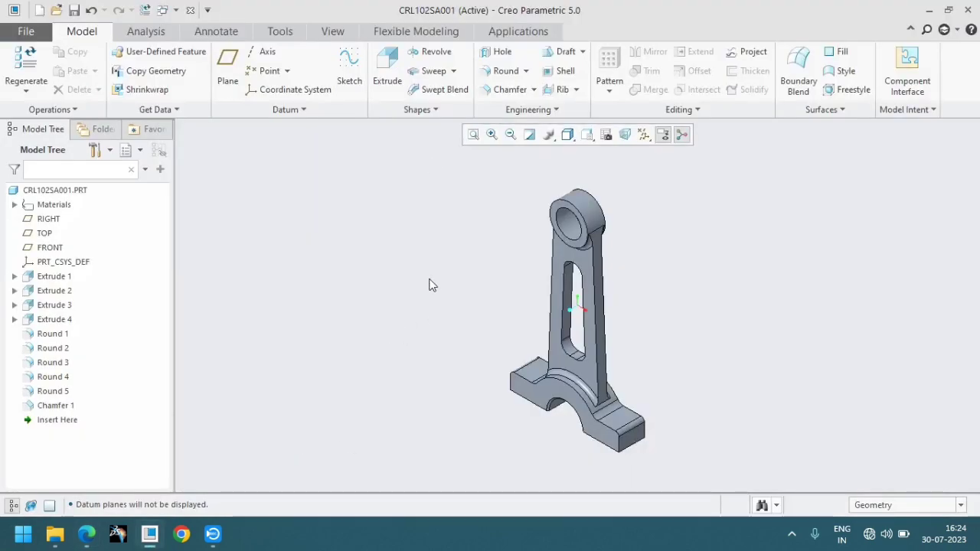
{"action": "left_click", "coordinate": [625, 135]}
{"action": "left_click", "coordinate": [650, 152]}
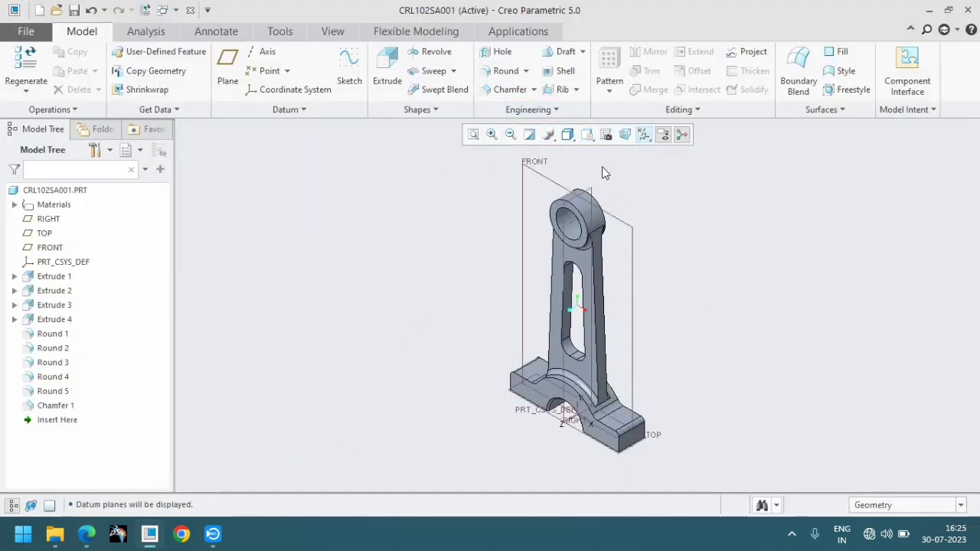
{"action": "left_click", "coordinate": [387, 67]}
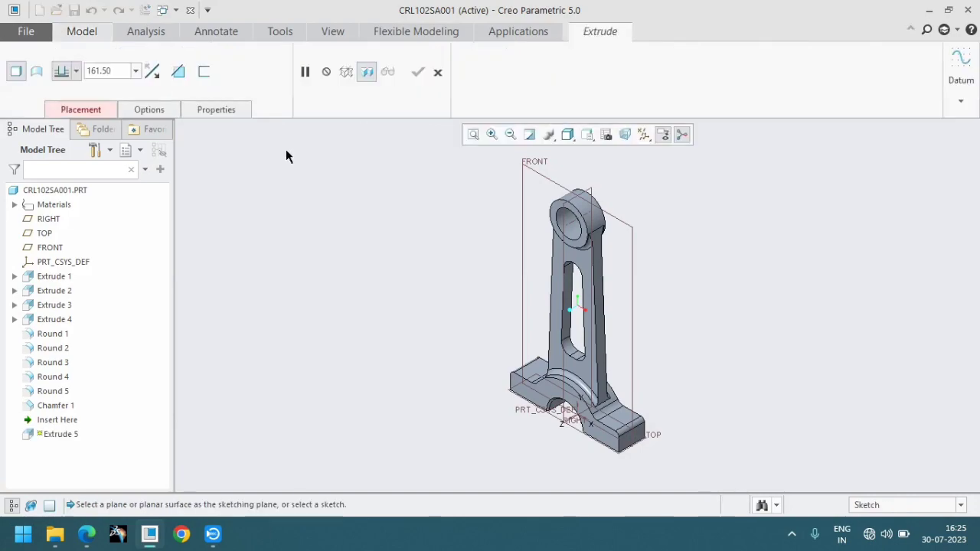
- Sketch a 22 mm diameter hole circle on the TOP plane
{"action": "left_click", "coordinate": [44, 232]}
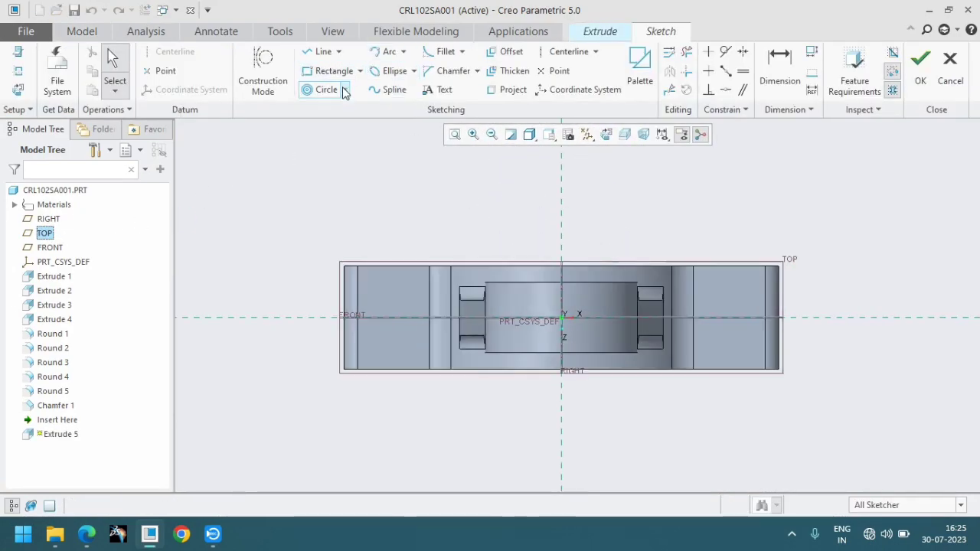
{"action": "left_click", "coordinate": [344, 90]}
{"action": "left_click", "coordinate": [358, 106]}
{"action": "scroll", "coordinate": [746, 303], "scroll_direction": "down", "scroll_amount": 2}
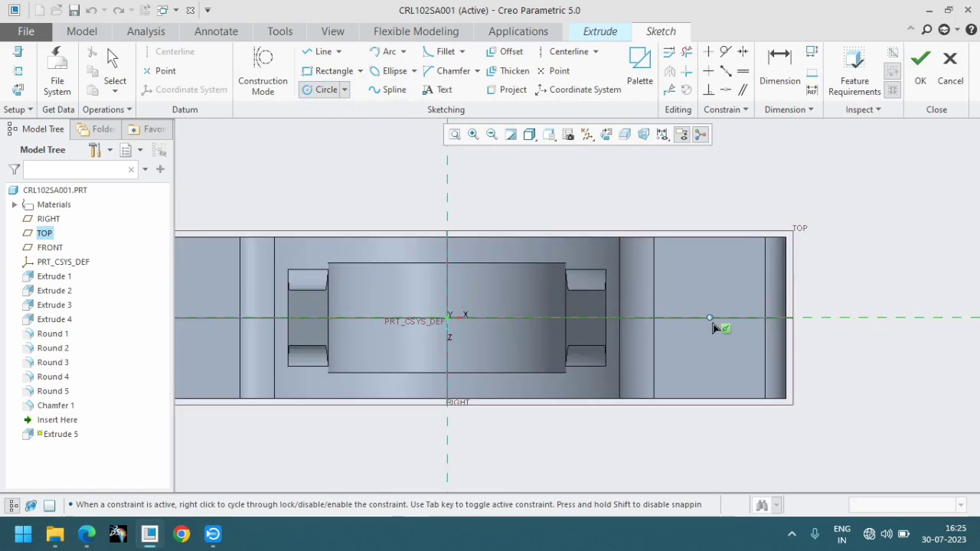
{"action": "left_click", "coordinate": [715, 317]}
{"action": "left_click", "coordinate": [719, 350]}
{"action": "middle_click", "coordinate": [720, 350]}
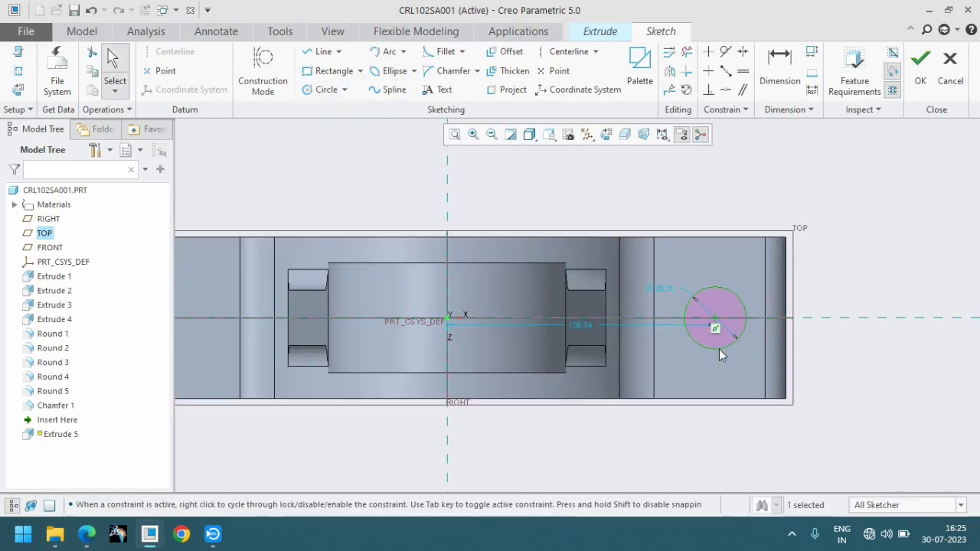
{"action": "double_click", "coordinate": [666, 289]}
{"action": "type", "text": "22"}
{"action": "key", "text": "Return"}
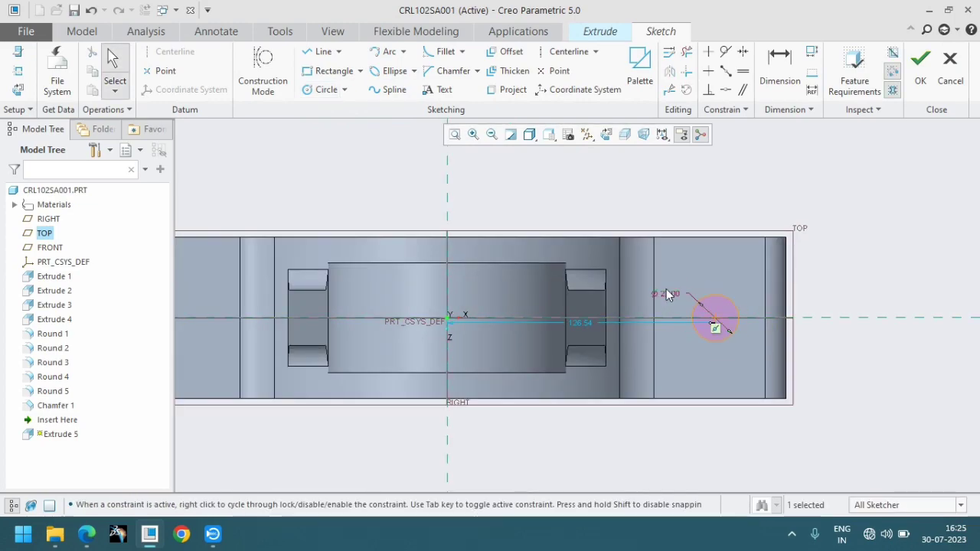
- Try a vertical offset dimension for the hole, then cancel the conflicting 38 dimension
{"action": "left_click", "coordinate": [780, 67]}
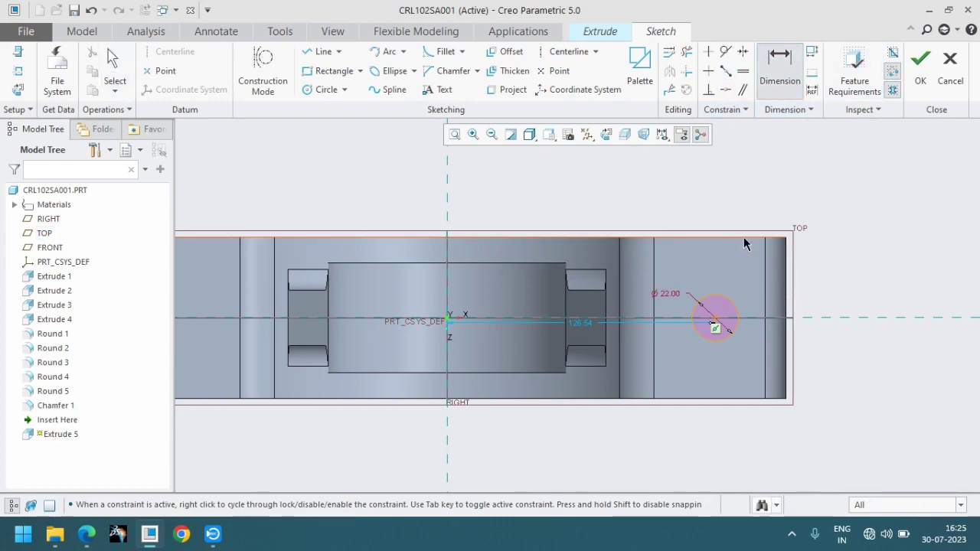
{"action": "left_click", "coordinate": [744, 237]}
{"action": "left_click", "coordinate": [712, 317]}
{"action": "middle_click", "coordinate": [857, 288]}
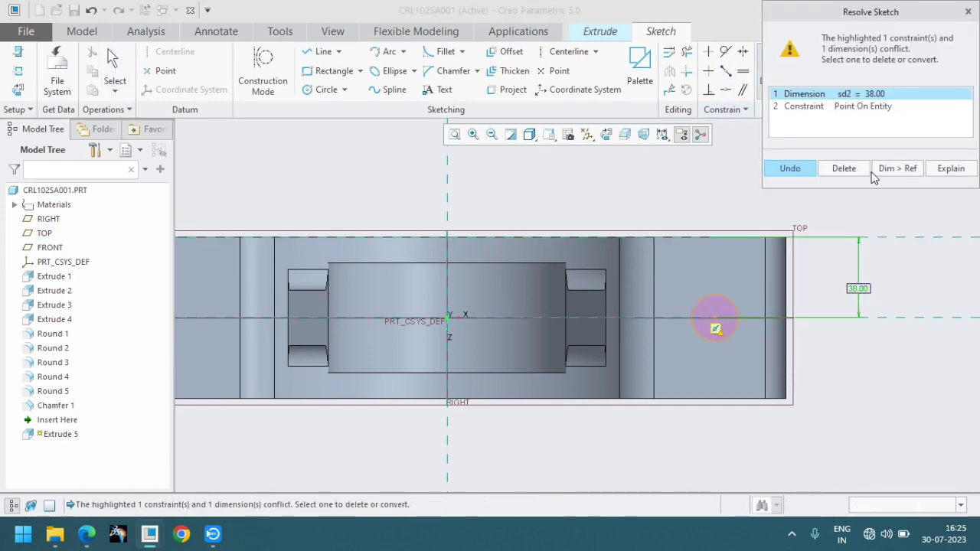
{"action": "left_click", "coordinate": [871, 107]}
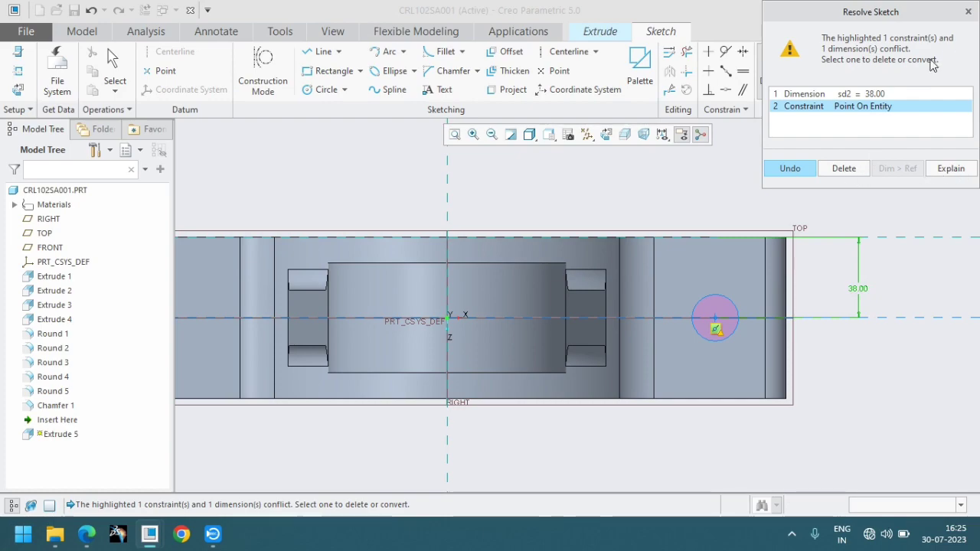
{"action": "left_click", "coordinate": [968, 11]}
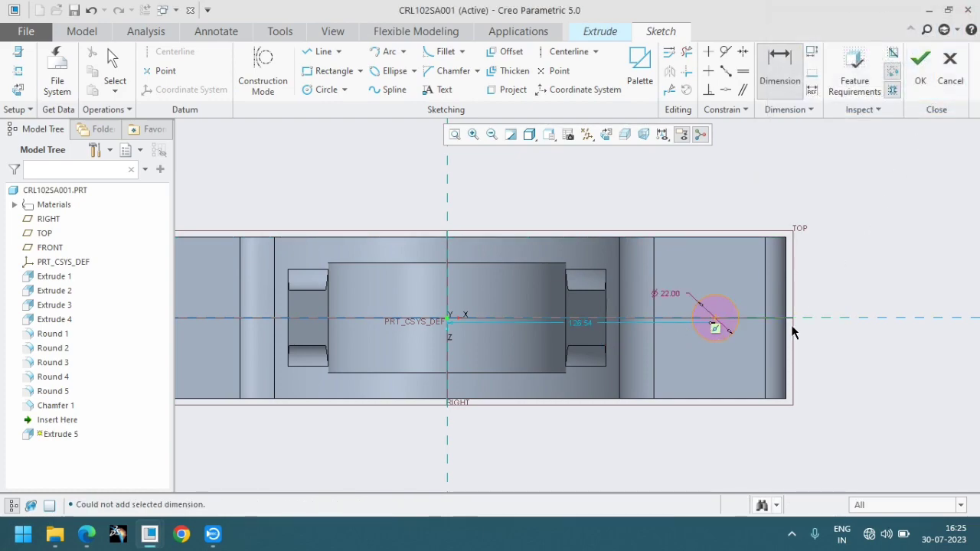
- Dimension the hole 30 mm from the right end and finish the sketch
{"action": "scroll", "coordinate": [792, 330], "scroll_direction": "up", "scroll_amount": 3}
{"action": "scroll", "coordinate": [789, 321], "scroll_direction": "up", "scroll_amount": 3}
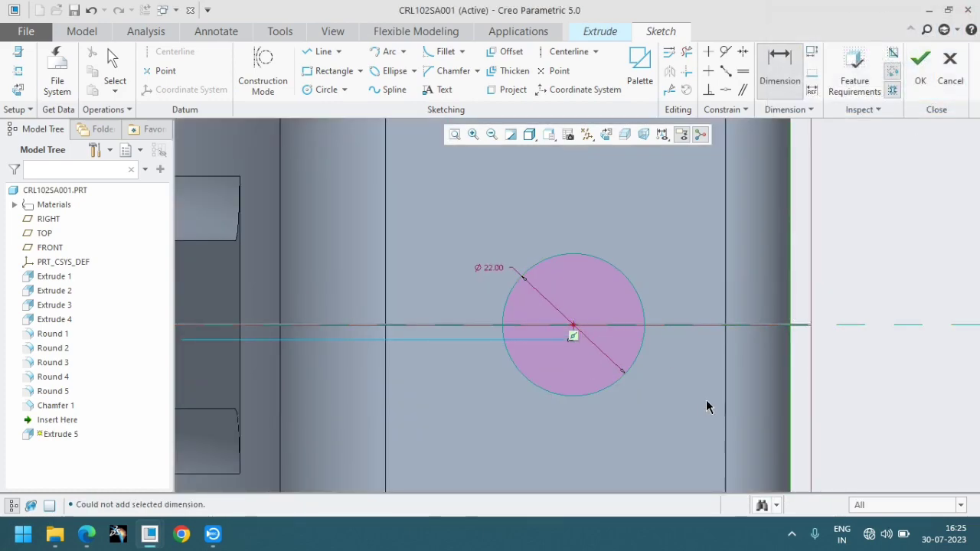
{"action": "scroll", "coordinate": [706, 399], "scroll_direction": "down", "scroll_amount": 6}
{"action": "left_click", "coordinate": [728, 321]}
{"action": "middle_click", "coordinate": [692, 255]}
{"action": "key", "text": "alt+Tab"}
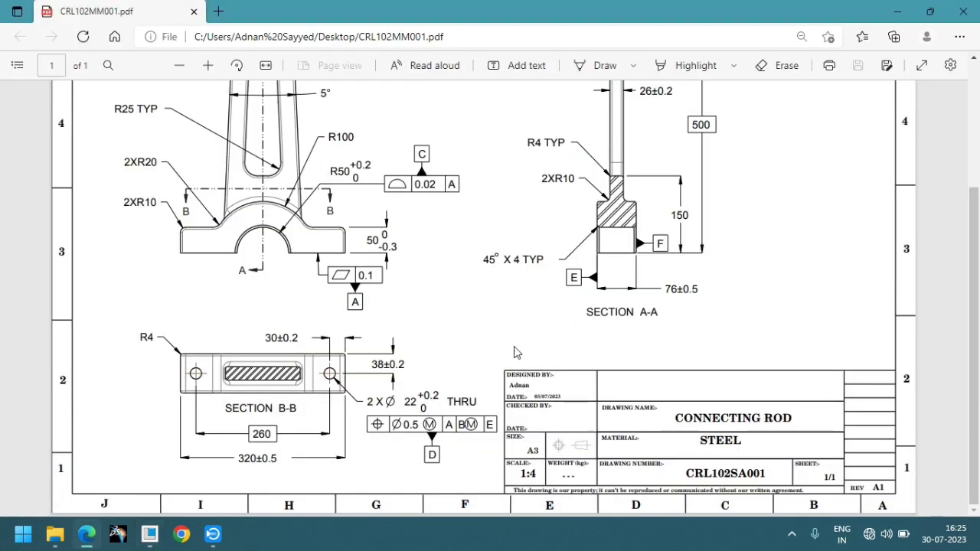
{"action": "key", "text": "alt+Tab"}
{"action": "type", "text": "30"}
{"action": "key", "text": "Return"}
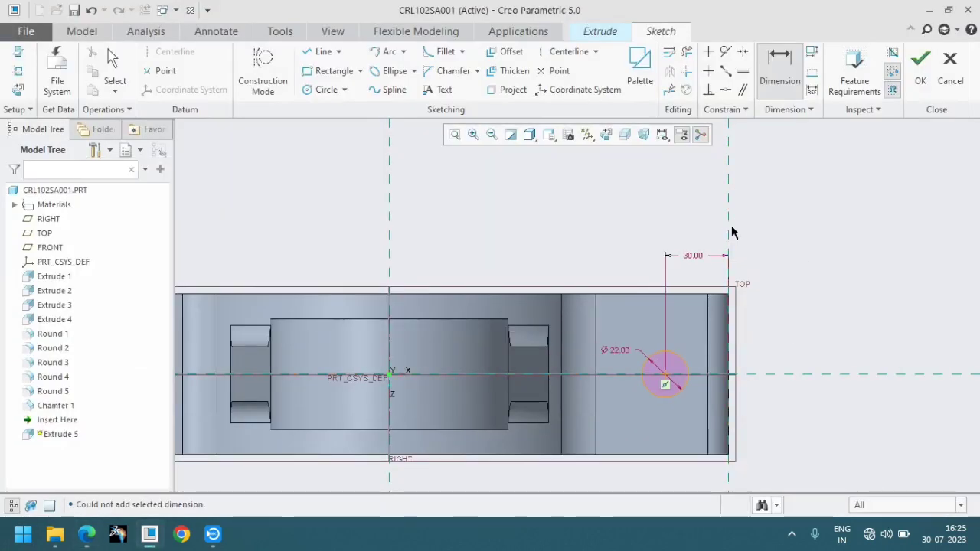
{"action": "left_click", "coordinate": [921, 68]}
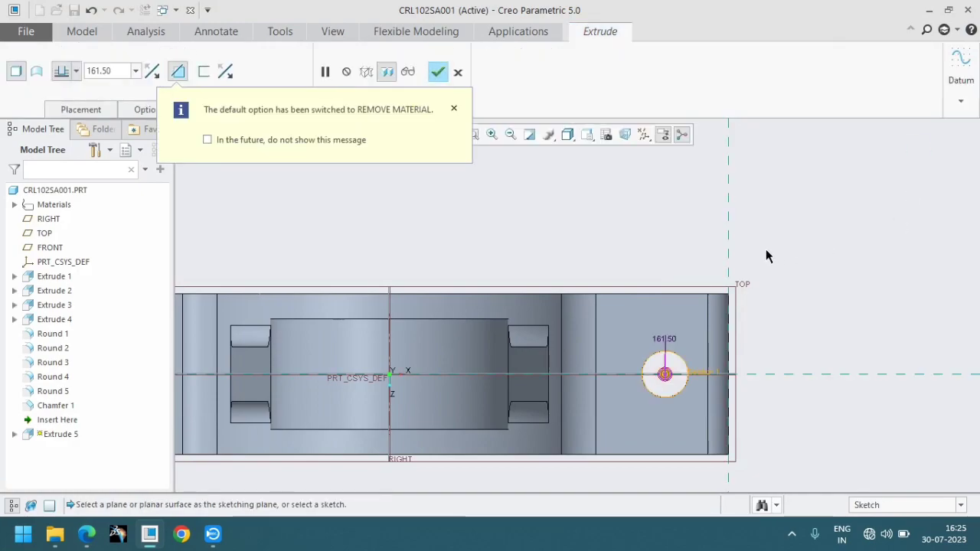
- Return to the default view and check the cut's depth options, leaving it at 161.50
{"action": "middle_click_drag", "start_coordinate": [797, 328], "coordinate": [802, 317]}
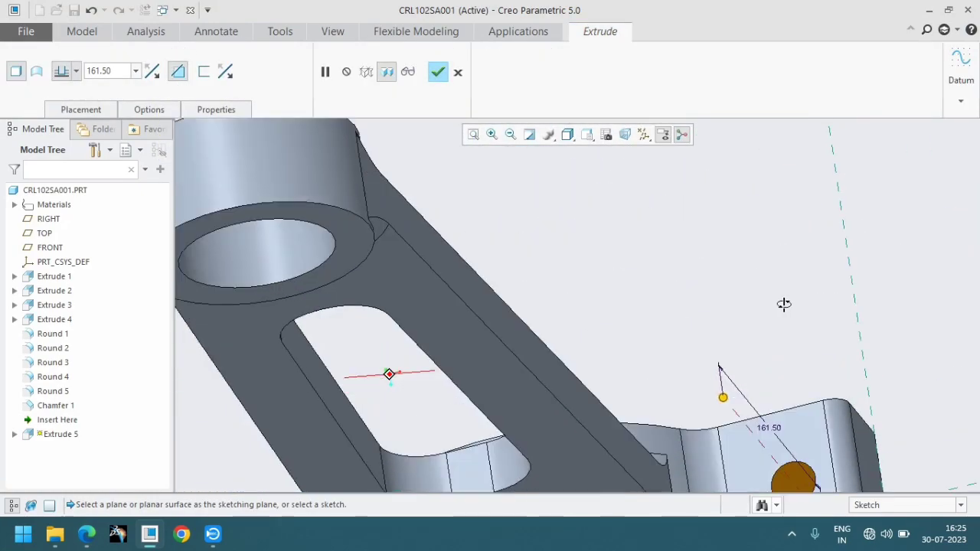
{"action": "key", "text": "ctrl+d"}
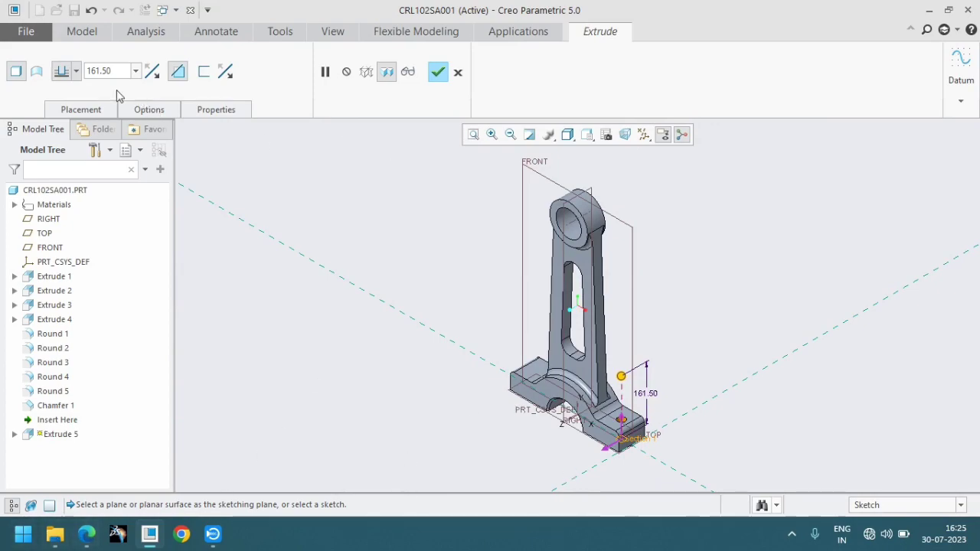
{"action": "left_click", "coordinate": [77, 71]}
{"action": "left_click", "coordinate": [61, 90]}
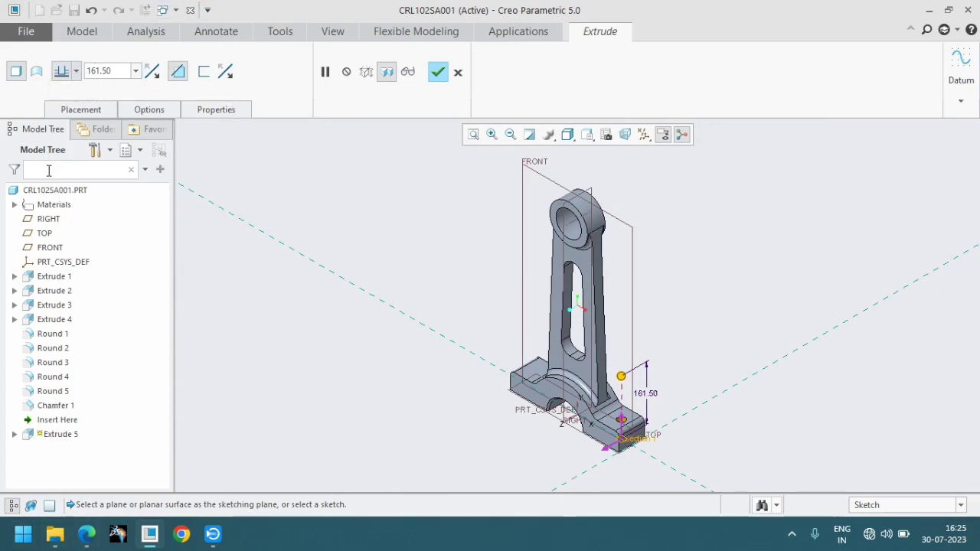
{"action": "left_click", "coordinate": [76, 72]}
{"action": "left_click", "coordinate": [63, 95]}
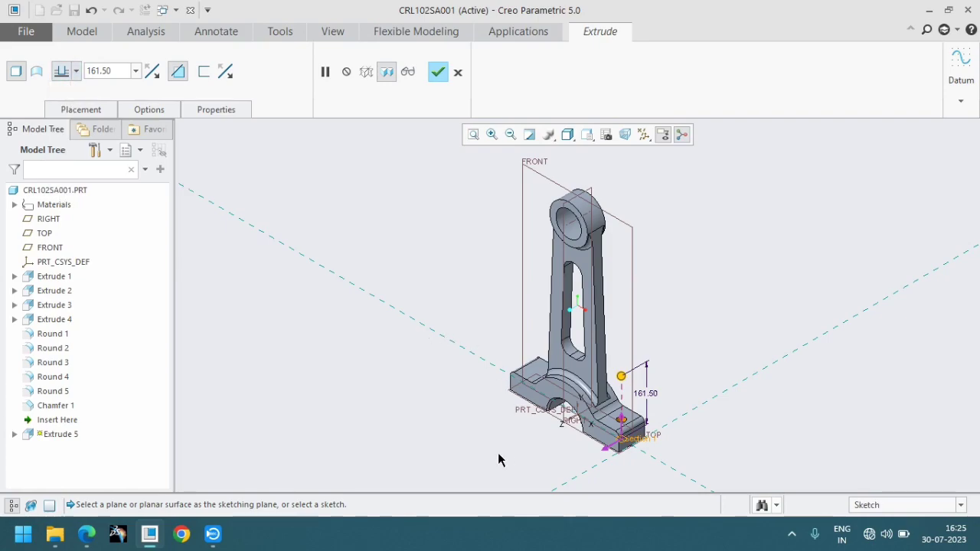
{"action": "middle_click_drag", "start_coordinate": [498, 452], "coordinate": [519, 452]}
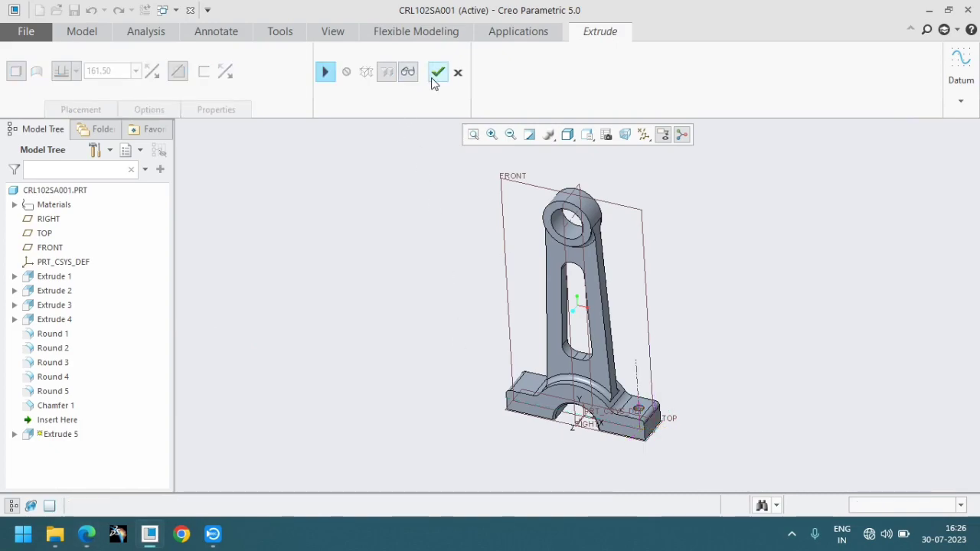
- Finish the hole cut as Extrude 5 and start a pattern of it
{"action": "left_click", "coordinate": [437, 73]}
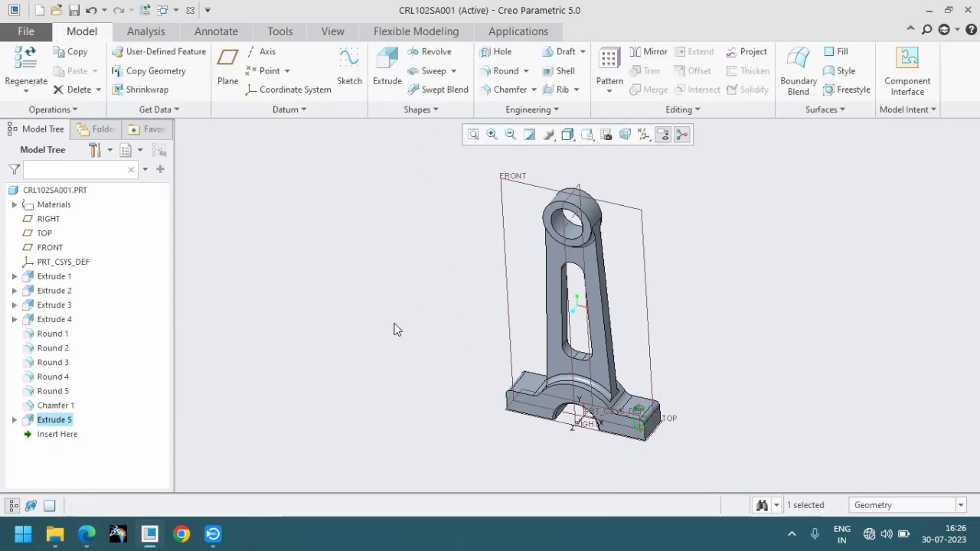
{"action": "middle_click_drag", "start_coordinate": [444, 359], "coordinate": [438, 376]}
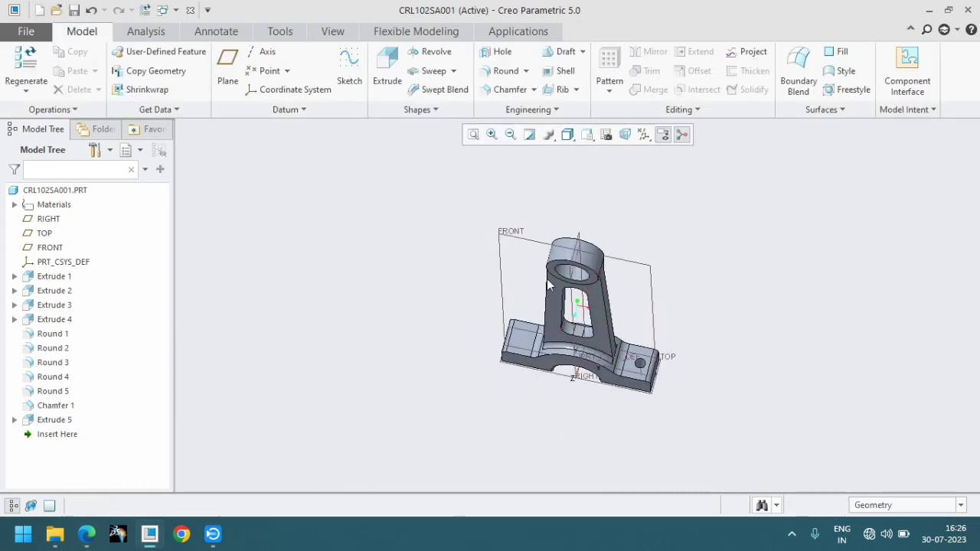
{"action": "left_click", "coordinate": [44, 423]}
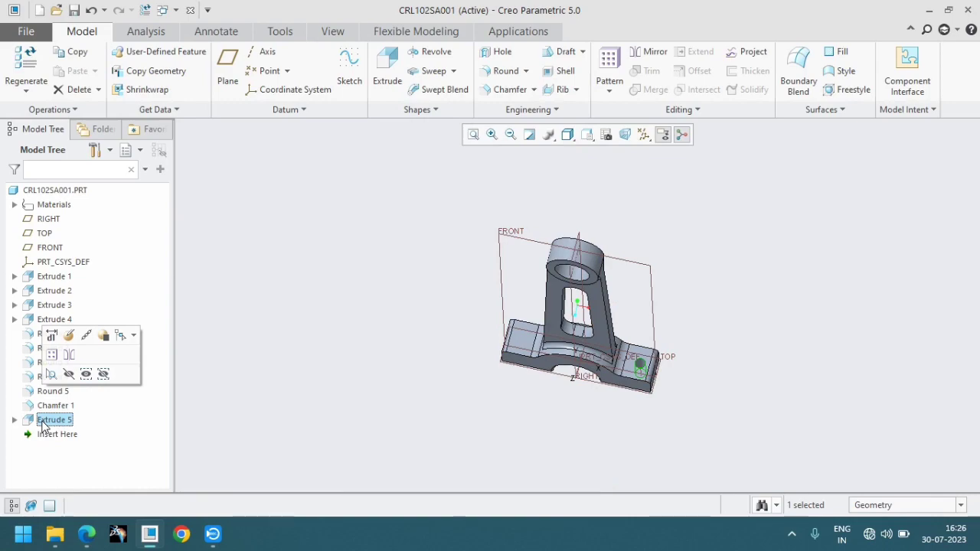
{"action": "left_click", "coordinate": [609, 69]}
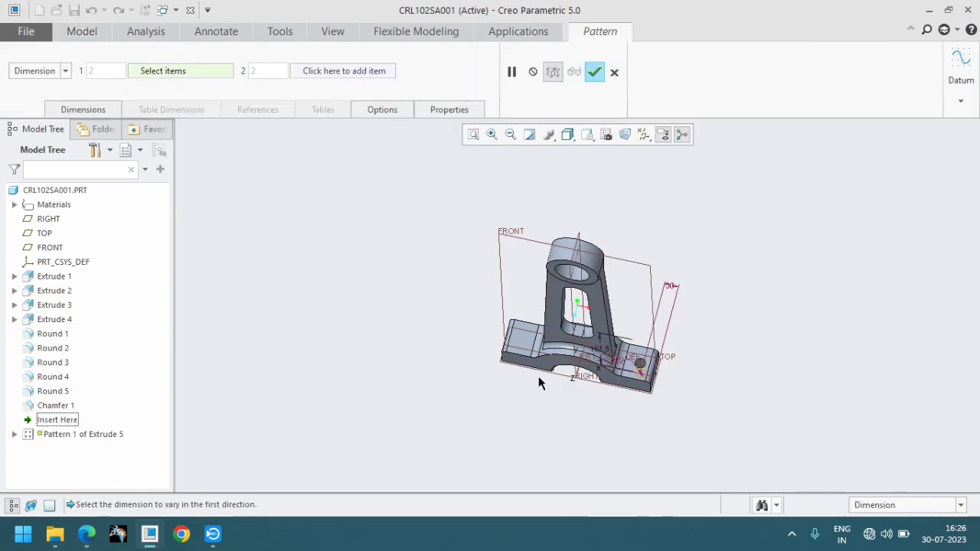
{"action": "middle_click_drag", "start_coordinate": [538, 375], "coordinate": [544, 406]}
- Make it a direction pattern along the coordinate system's X axis
{"action": "left_click", "coordinate": [65, 70]}
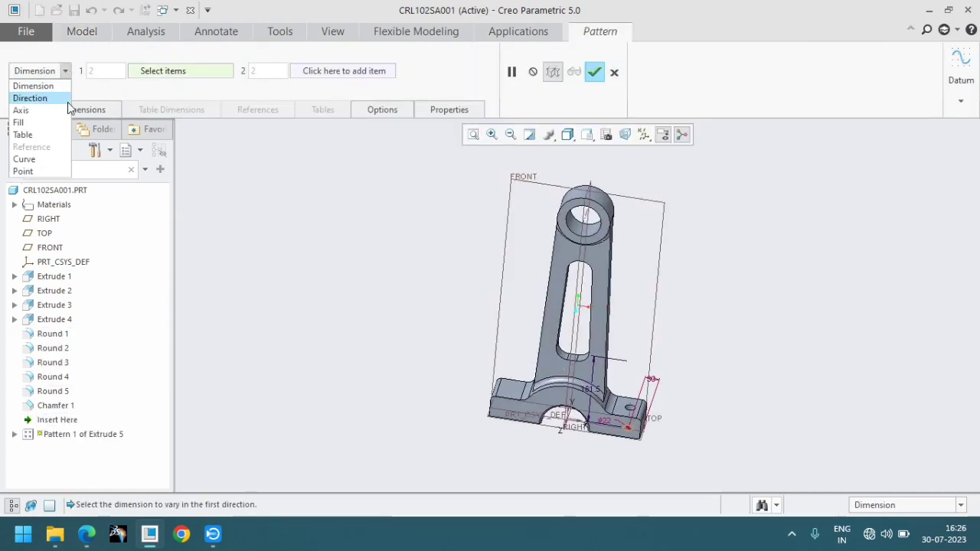
{"action": "left_click", "coordinate": [39, 110]}
{"action": "left_click", "coordinate": [61, 71]}
{"action": "left_click", "coordinate": [31, 98]}
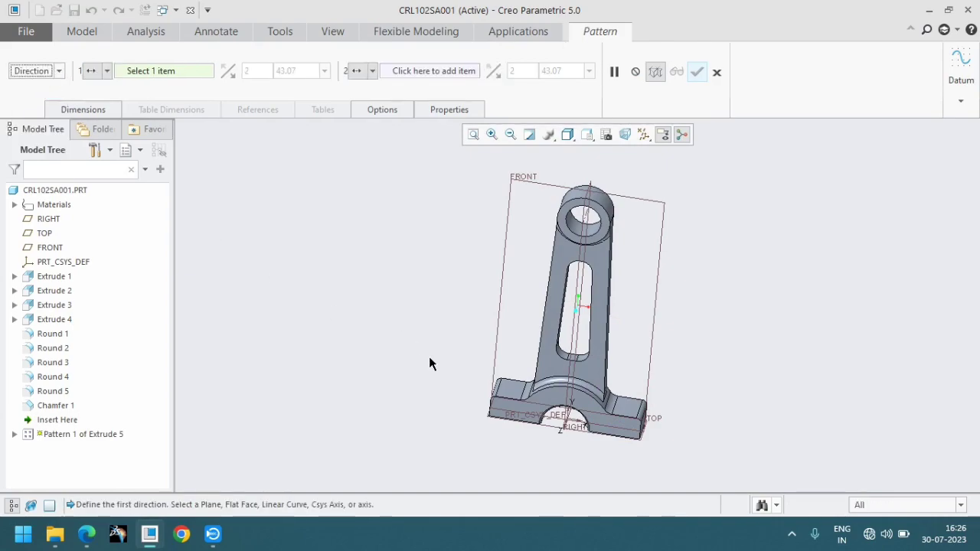
{"action": "scroll", "coordinate": [460, 390], "scroll_direction": "down", "scroll_amount": 2}
{"action": "scroll", "coordinate": [528, 425], "scroll_direction": "down", "scroll_amount": 3}
{"action": "scroll", "coordinate": [766, 414], "scroll_direction": "down", "scroll_amount": 3}
{"action": "scroll", "coordinate": [788, 405], "scroll_direction": "down", "scroll_amount": 3}
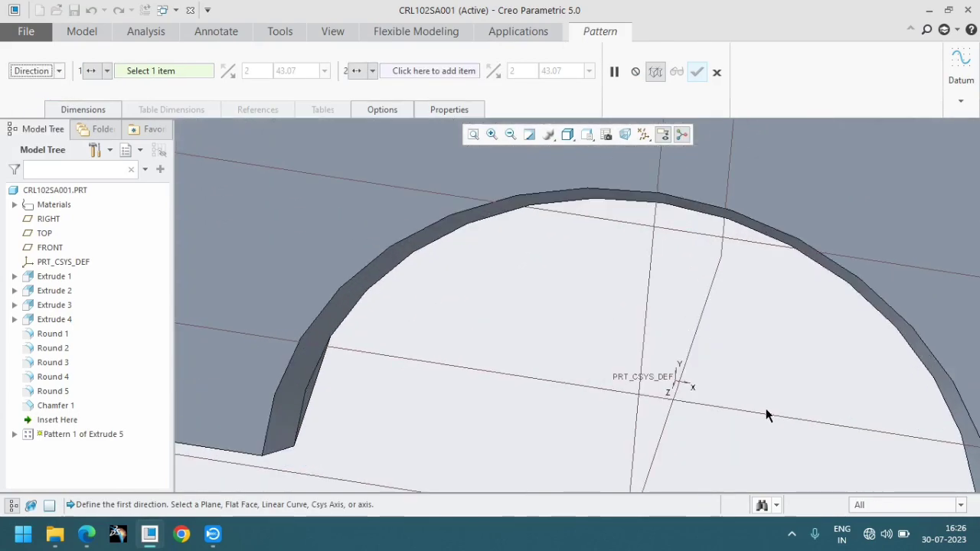
{"action": "left_click", "coordinate": [683, 385]}
{"action": "scroll", "coordinate": [679, 392], "scroll_direction": "up", "scroll_amount": 3}
{"action": "scroll", "coordinate": [678, 398], "scroll_direction": "up", "scroll_amount": 3}
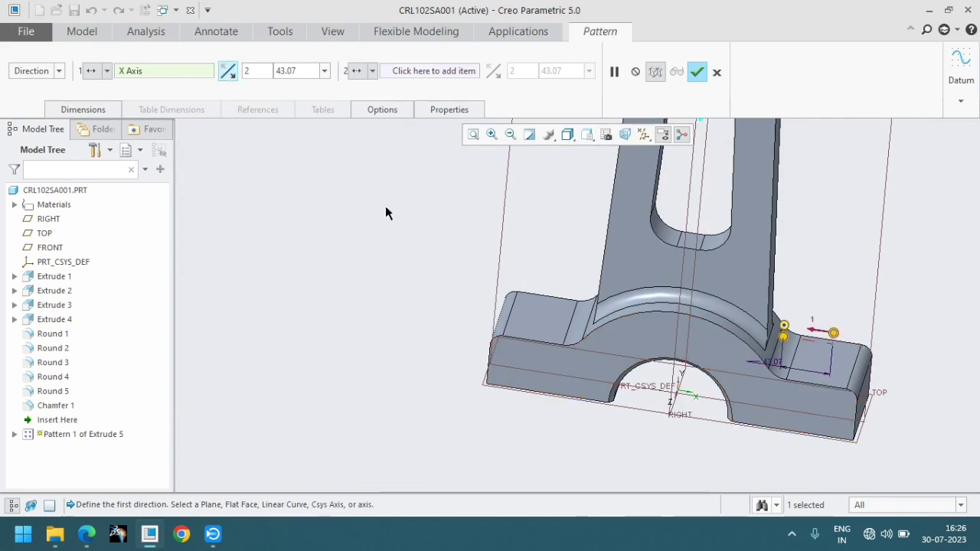
- Set the hole spacing to 260 per the drawing and finish Pattern 1
{"action": "key", "text": "alt+Tab"}
{"action": "key", "text": "alt+Tab"}
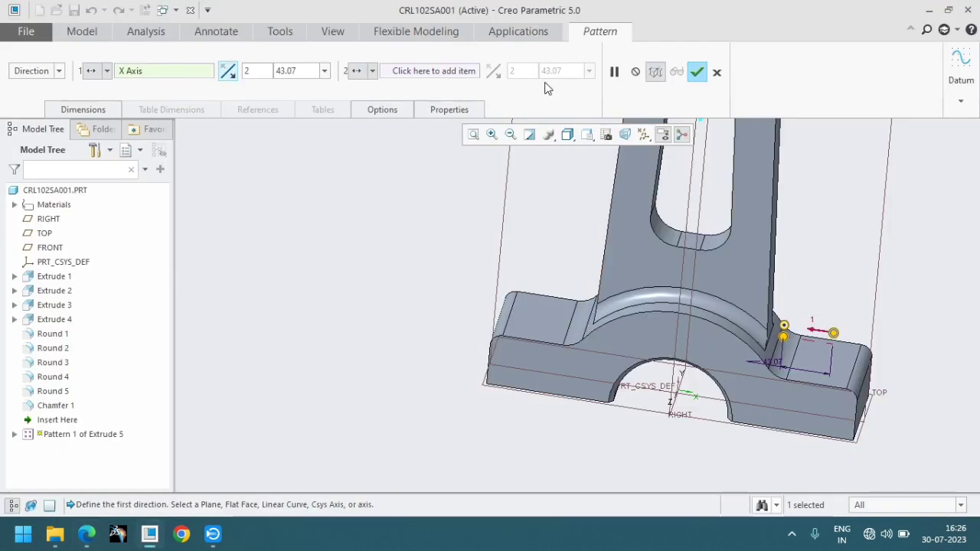
{"action": "double_click", "coordinate": [285, 71]}
{"action": "type", "text": "260"}
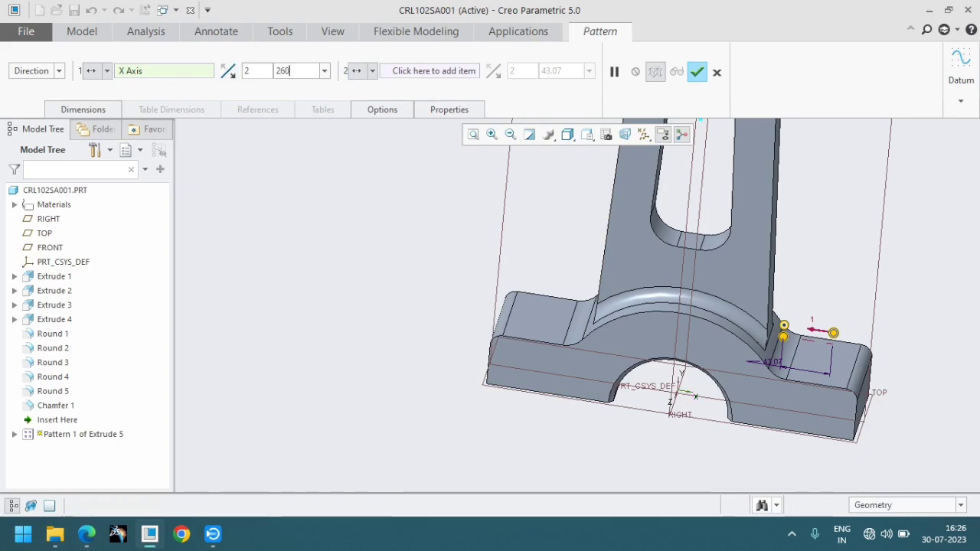
{"action": "key", "text": "Return"}
{"action": "key", "text": "alt+Tab"}
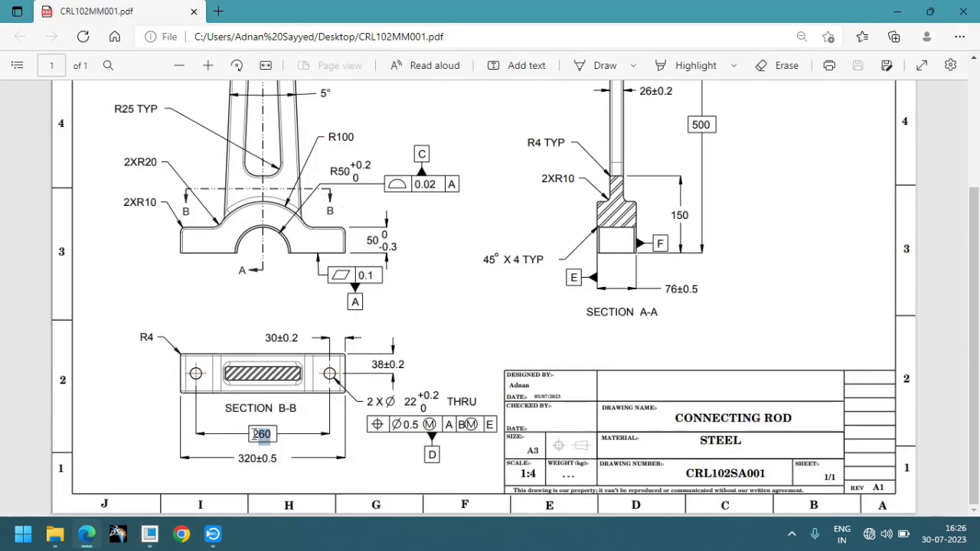
{"action": "key", "text": "alt+Tab"}
{"action": "left_click", "coordinate": [704, 73]}
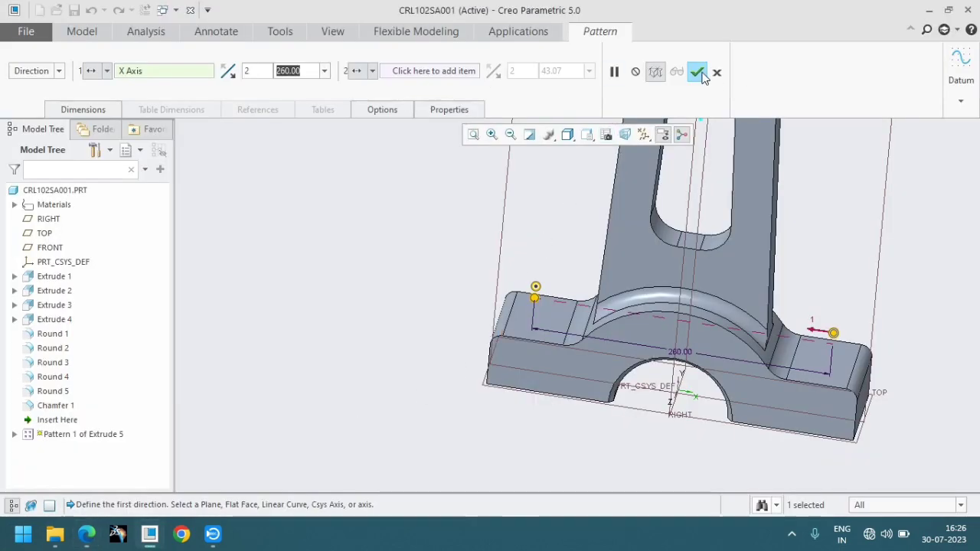
{"action": "middle_click_drag", "start_coordinate": [807, 258], "coordinate": [807, 291]}
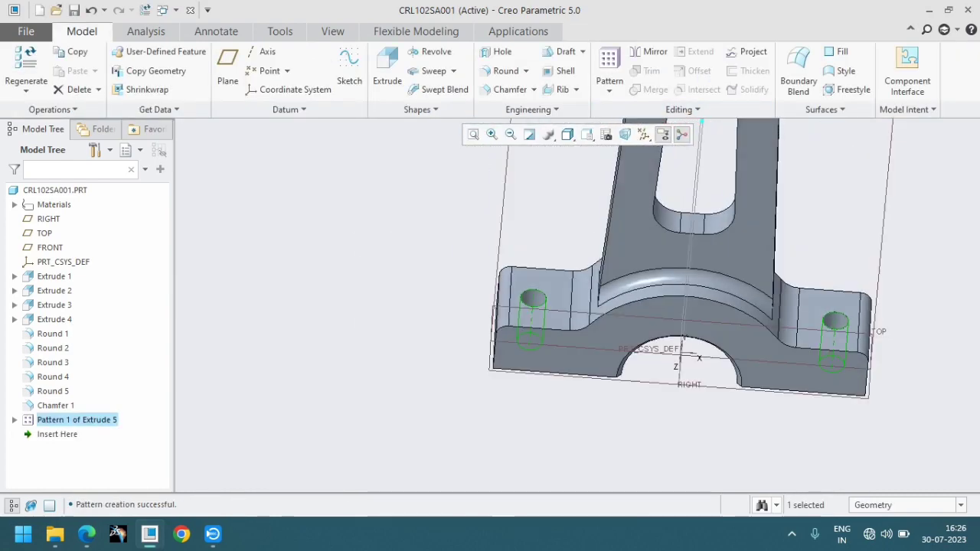
- Hide all datum features and the spin center, then restore the default orientation
{"action": "left_click", "coordinate": [587, 134]}
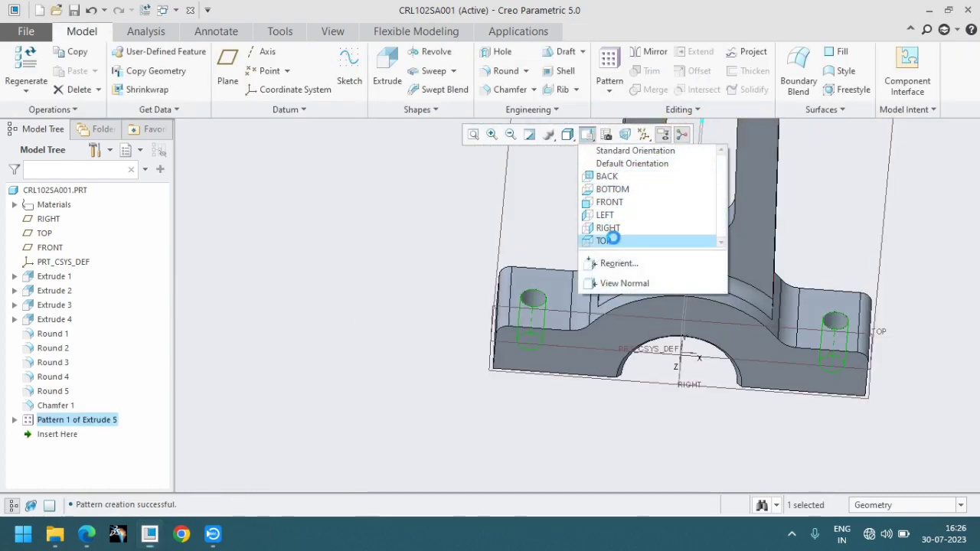
{"action": "left_click", "coordinate": [615, 239]}
{"action": "left_click", "coordinate": [643, 135]}
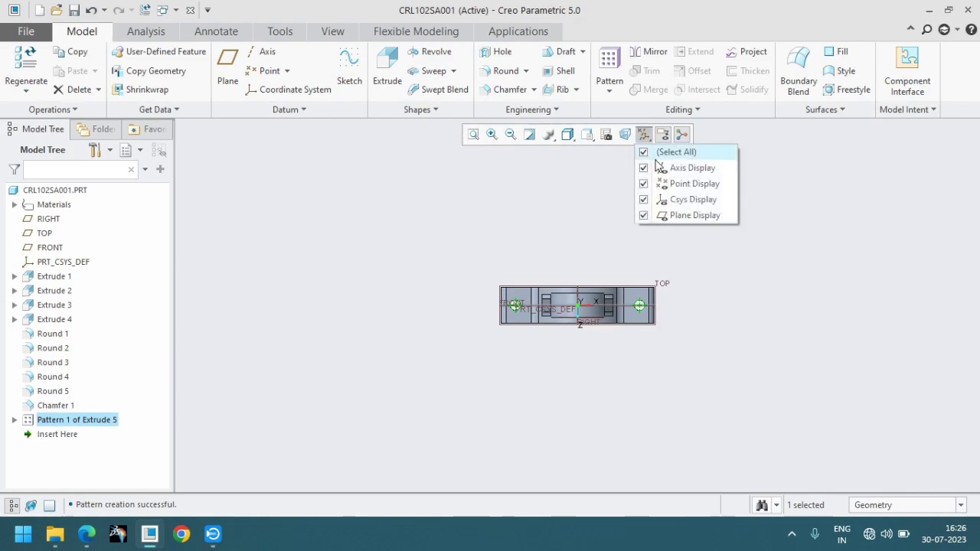
{"action": "left_click", "coordinate": [650, 213]}
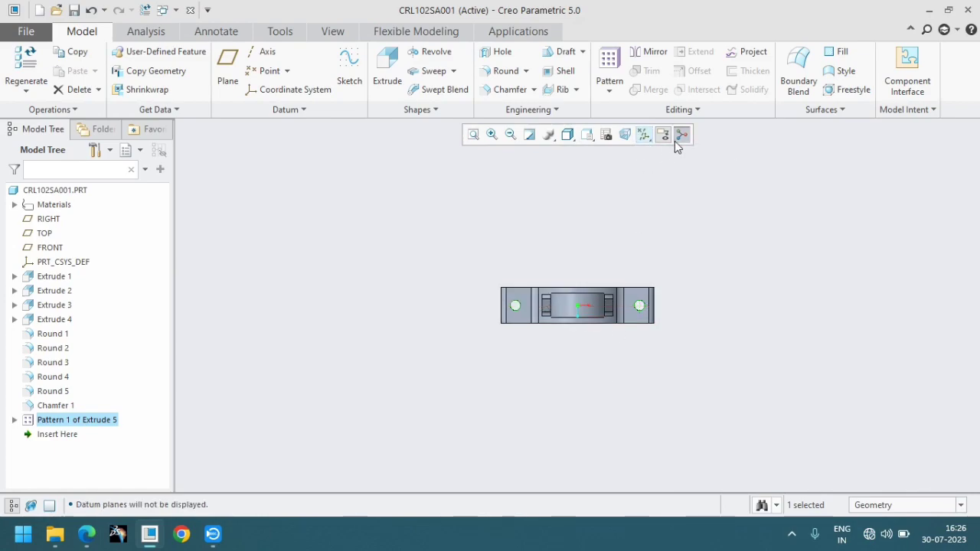
{"action": "left_click", "coordinate": [681, 135]}
{"action": "left_click", "coordinate": [665, 184]}
{"action": "key", "text": "ctrl+d"}
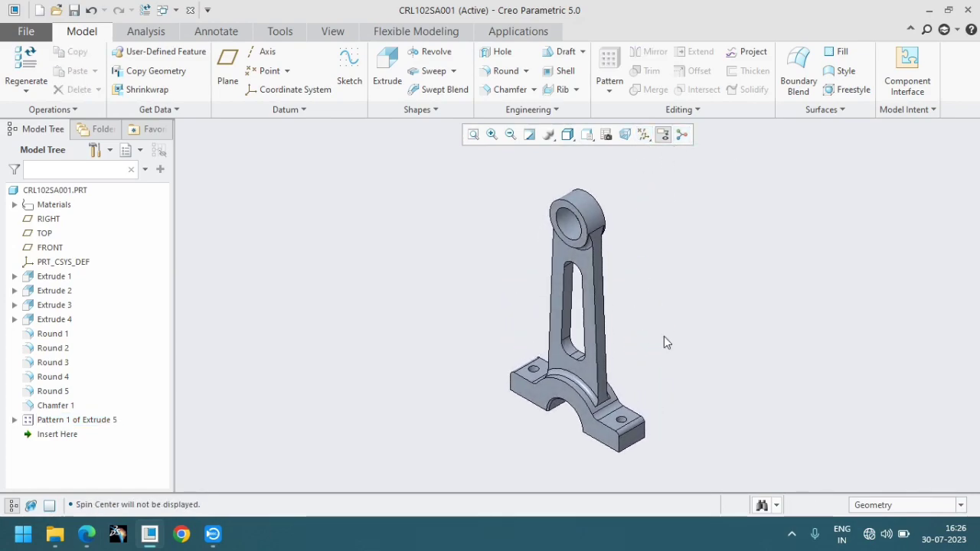
{"action": "key", "text": "alt+Tab"}
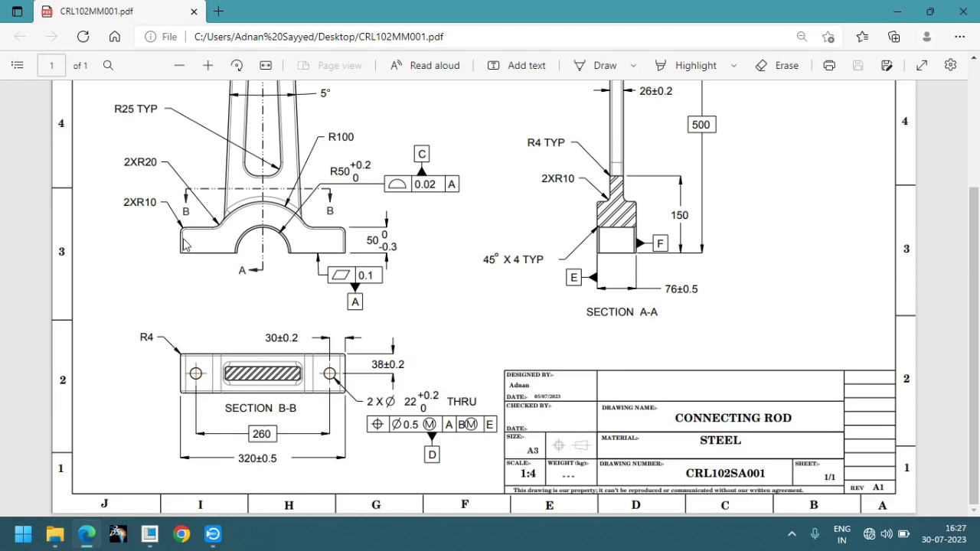
{"action": "key", "text": "alt+Tab"}
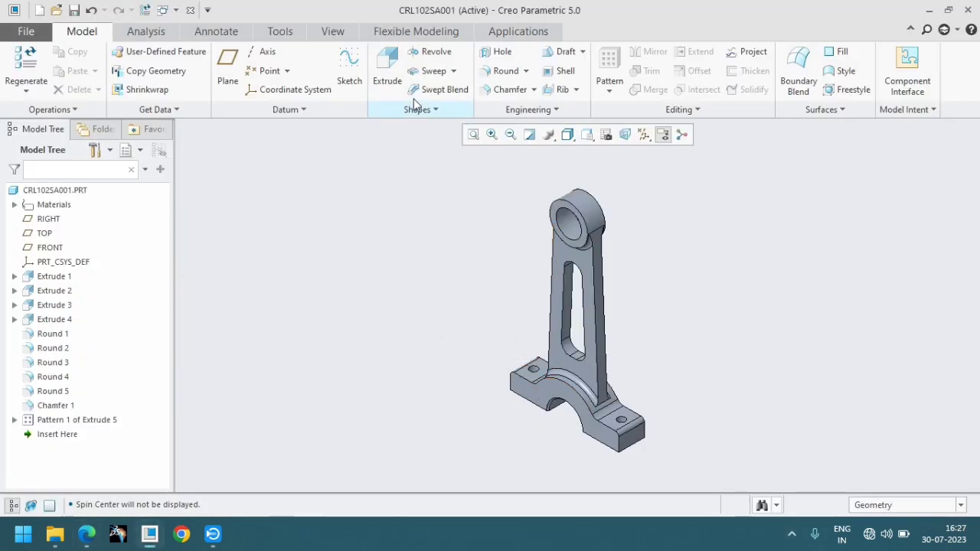
- Round the base's top edge chain at 4.00 as Round 6, using chain selection
{"action": "left_click", "coordinate": [504, 71]}
{"action": "left_click", "coordinate": [960, 507]}
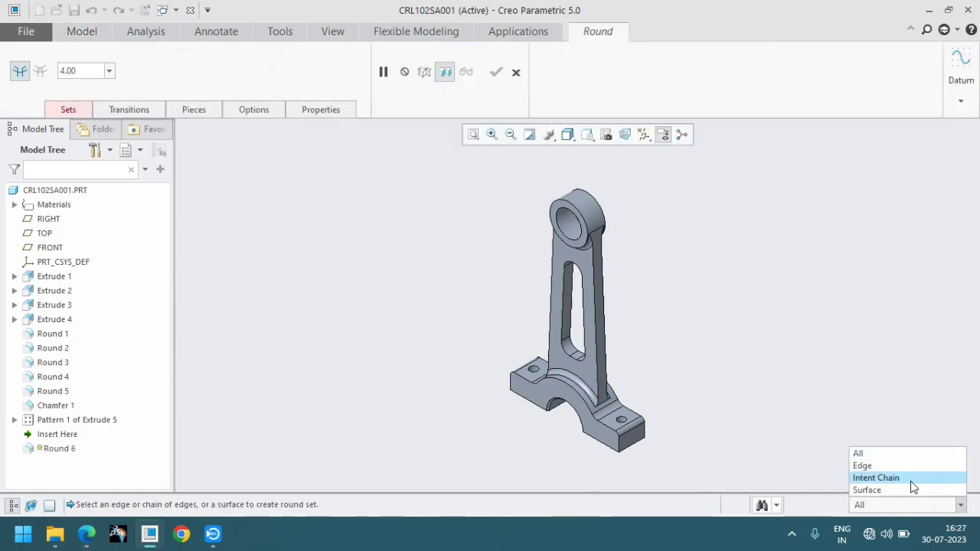
{"action": "left_click", "coordinate": [913, 478]}
{"action": "scroll", "coordinate": [620, 450], "scroll_direction": "down", "scroll_amount": 4}
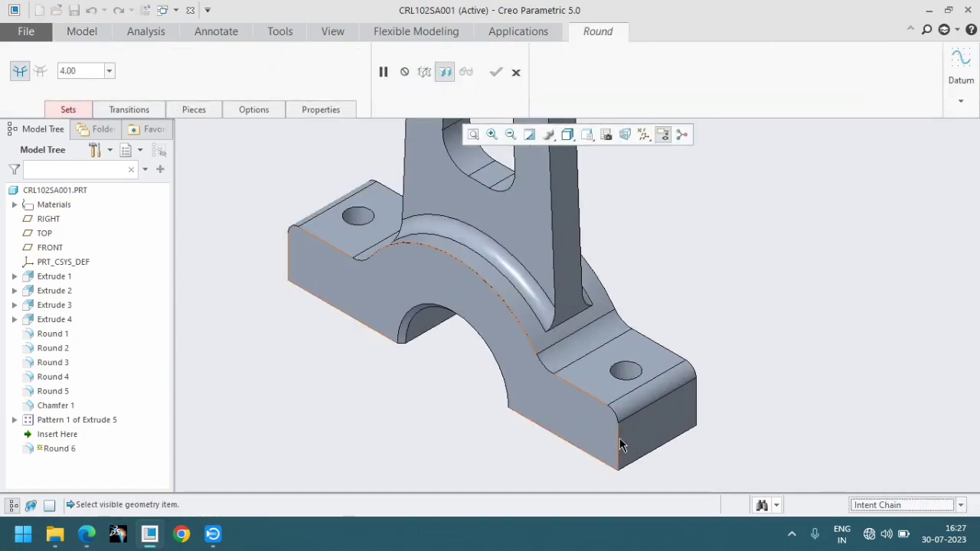
{"action": "left_click", "coordinate": [620, 444]}
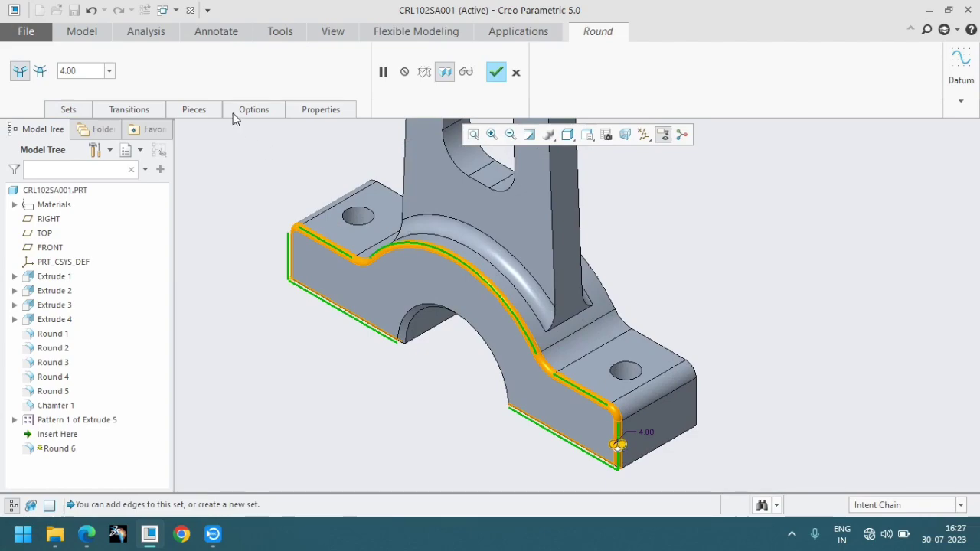
{"action": "scroll", "coordinate": [889, 222], "scroll_direction": "up", "scroll_amount": 2}
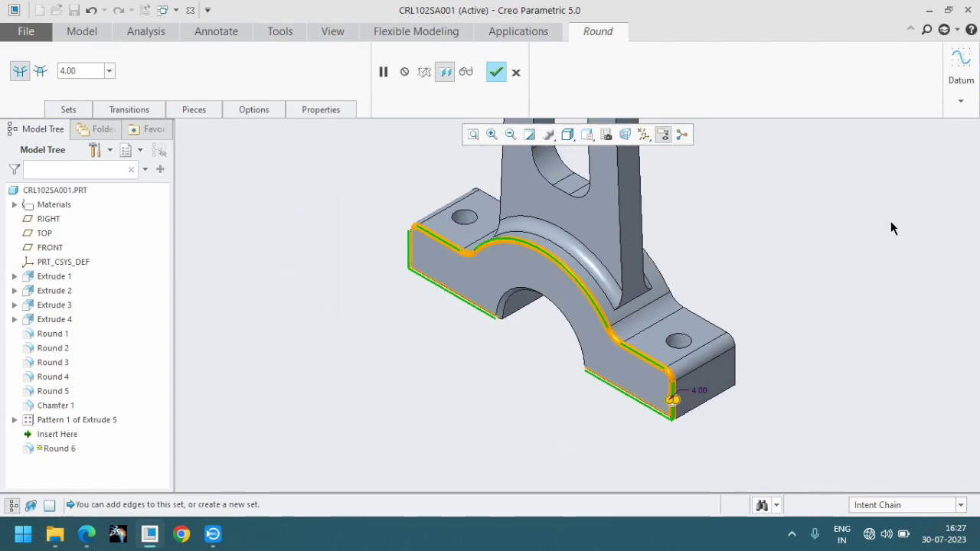
{"action": "middle_click", "coordinate": [889, 226]}
{"action": "mouse_move", "coordinate": [888, 226]}
{"action": "middle_mouse_down"}
{"action": "mouse_move", "coordinate": [822, 250]}
{"action": "mouse_move", "coordinate": [762, 197]}
{"action": "middle_mouse_up"}
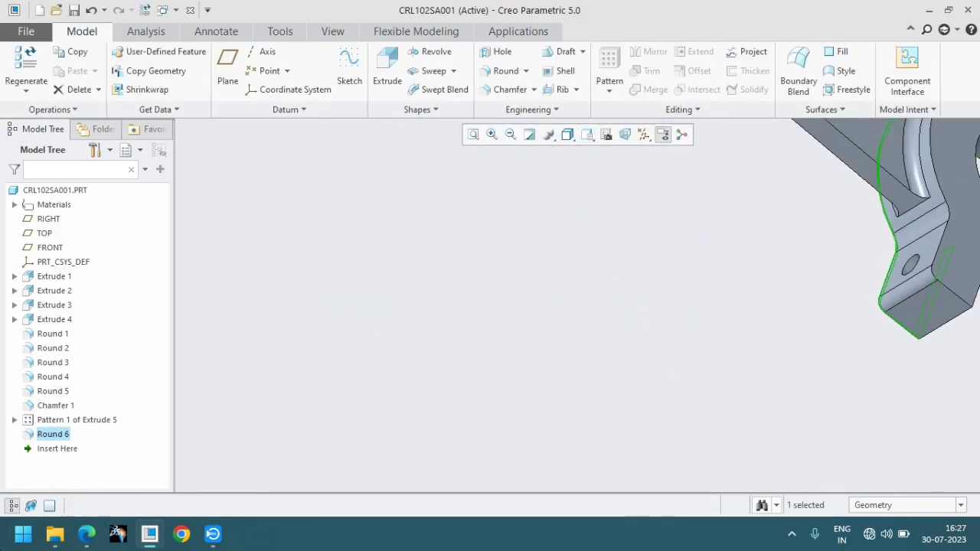
{"action": "left_click", "coordinate": [473, 135]}
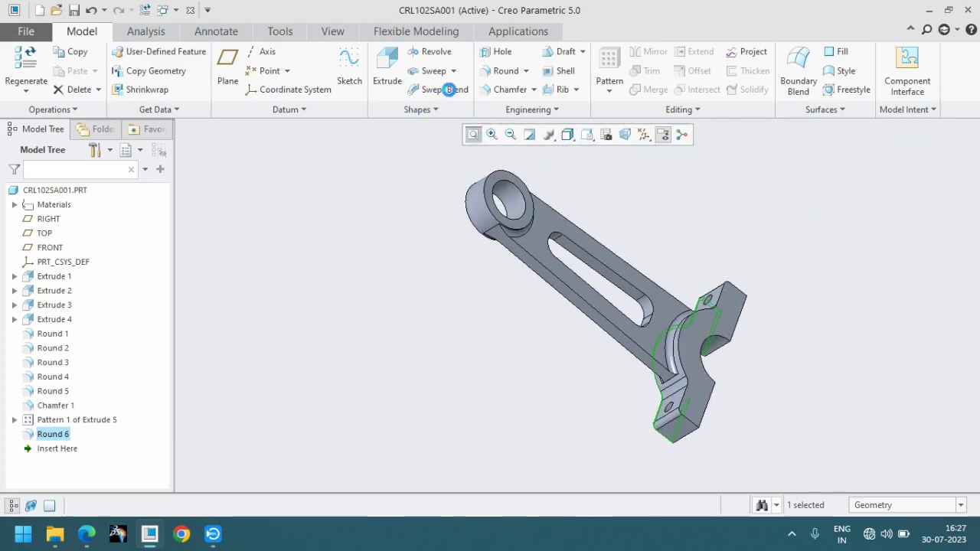
- Add a 4.00 round on the flange edge chain as Round 7
{"action": "left_click", "coordinate": [506, 71]}
{"action": "scroll", "coordinate": [659, 464], "scroll_direction": "down", "scroll_amount": 3}
{"action": "left_click", "coordinate": [663, 378]}
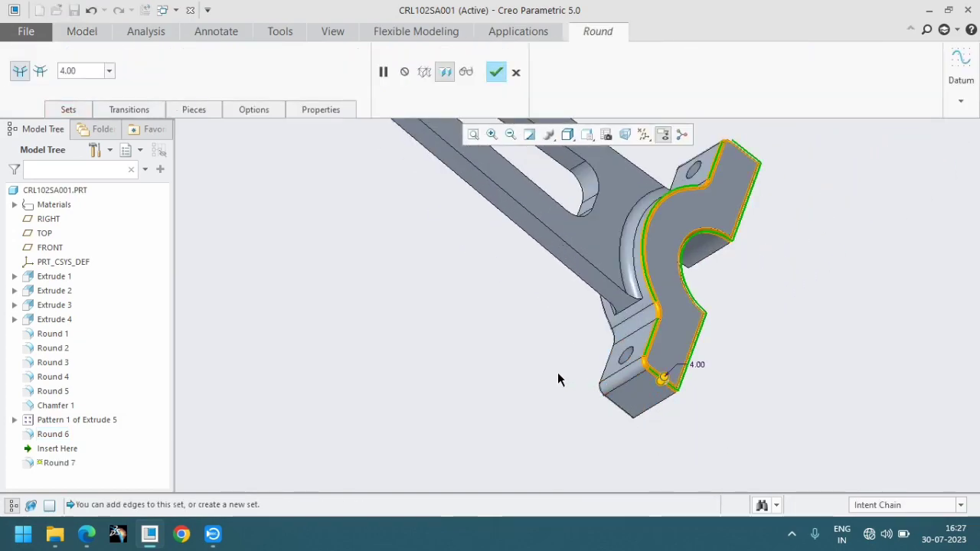
{"action": "middle_click", "coordinate": [931, 174]}
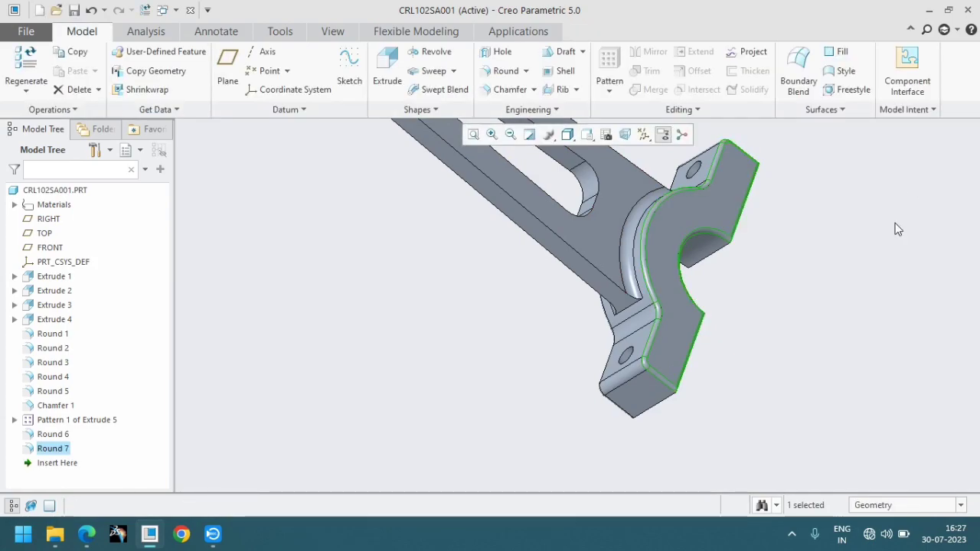
{"action": "key", "text": "ctrl+d"}
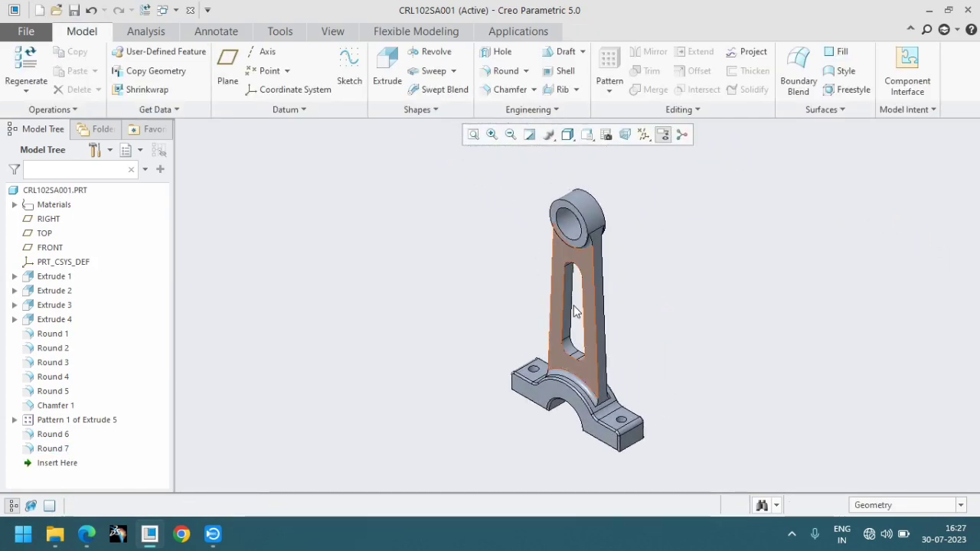
{"action": "key", "text": "alt+Tab"}
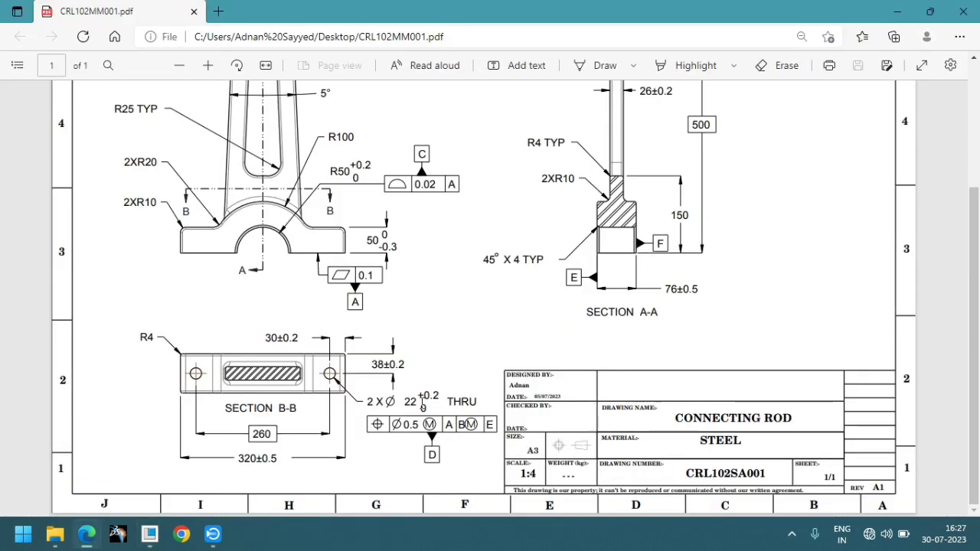
{"action": "scroll", "coordinate": [357, 346], "scroll_direction": "up", "scroll_amount": 1}
{"action": "key", "text": "alt+Tab"}
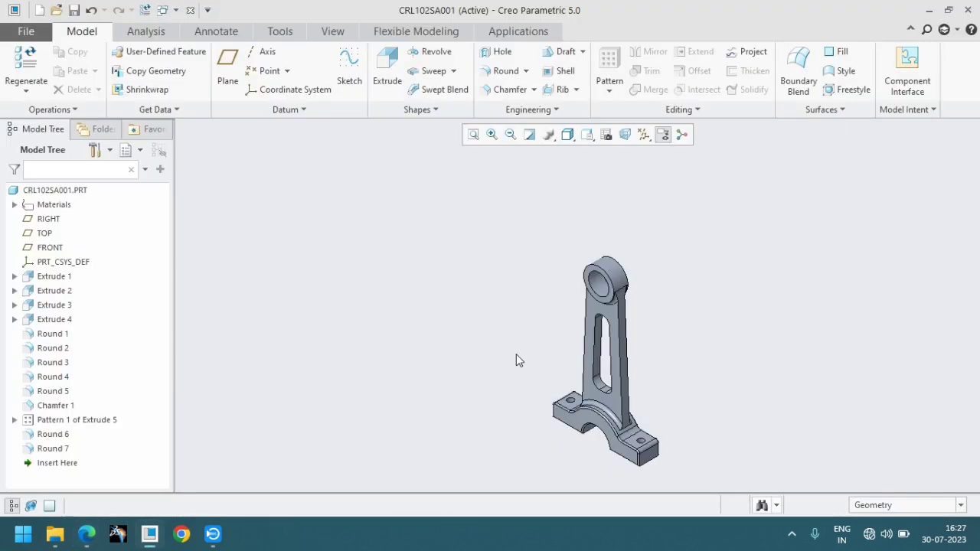
{"action": "key", "text": "alt+Tab"}
{"action": "scroll", "coordinate": [519, 387], "scroll_direction": "down", "scroll_amount": 1}
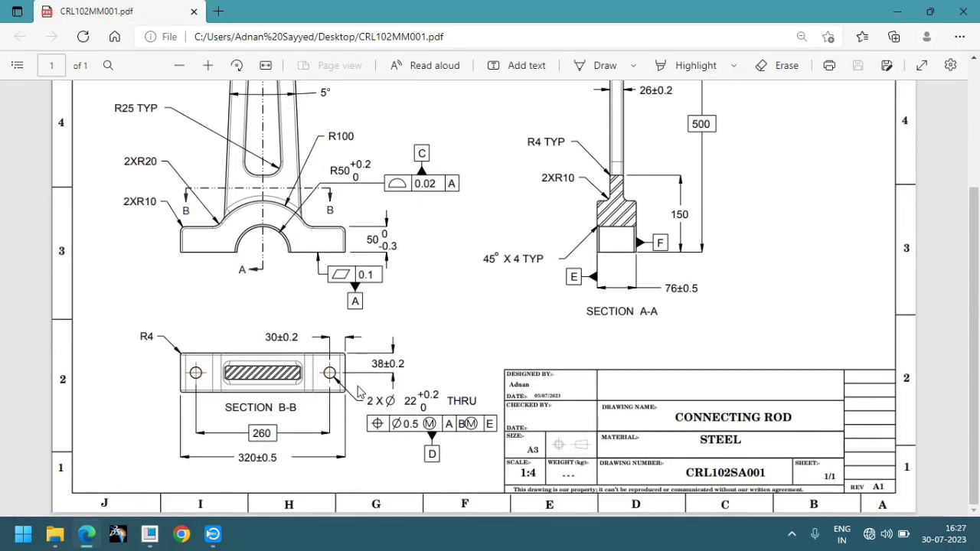
{"action": "scroll", "coordinate": [503, 336], "scroll_direction": "up", "scroll_amount": 1}
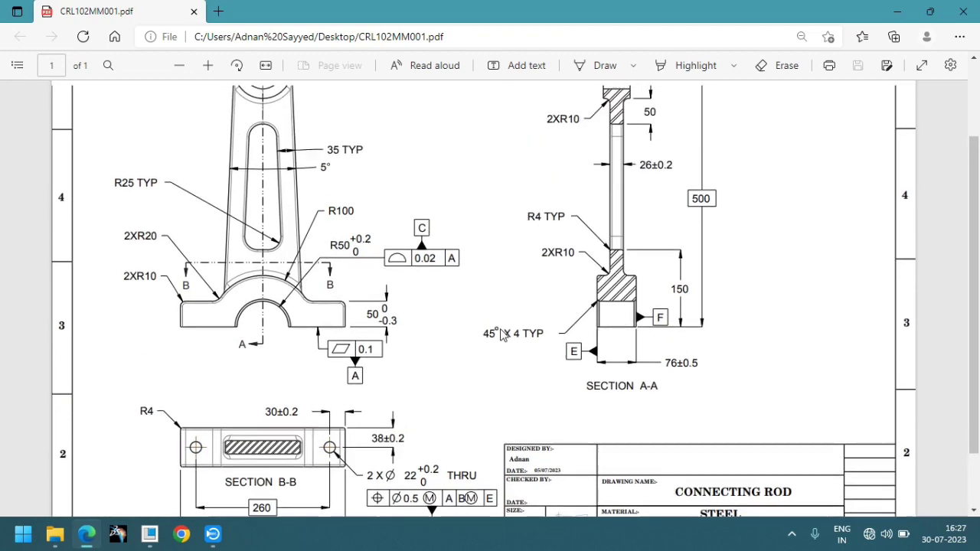
{"action": "scroll", "coordinate": [503, 335], "scroll_direction": "up", "scroll_amount": 2}
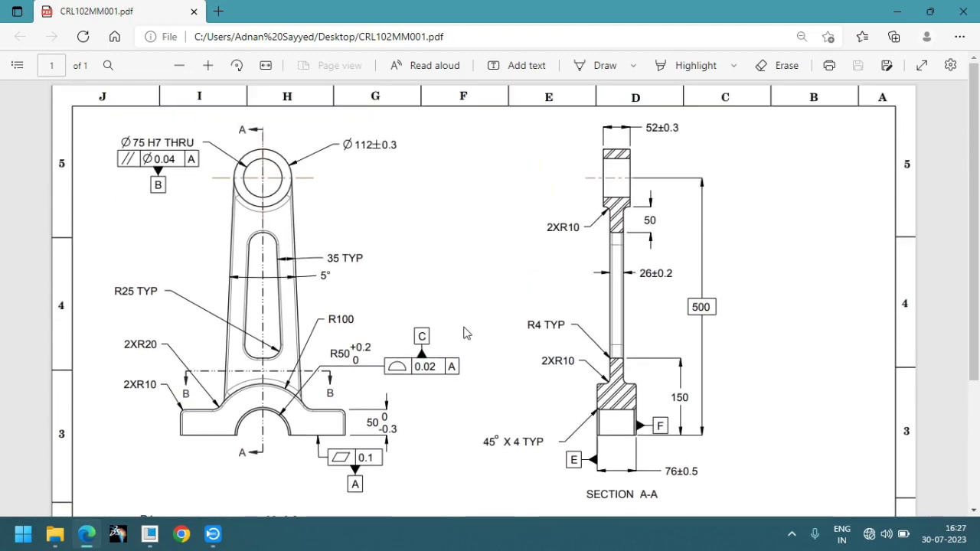
{"action": "scroll", "coordinate": [470, 309], "scroll_direction": "down", "scroll_amount": 2}
{"action": "scroll", "coordinate": [470, 309], "scroll_direction": "down", "scroll_amount": 1}
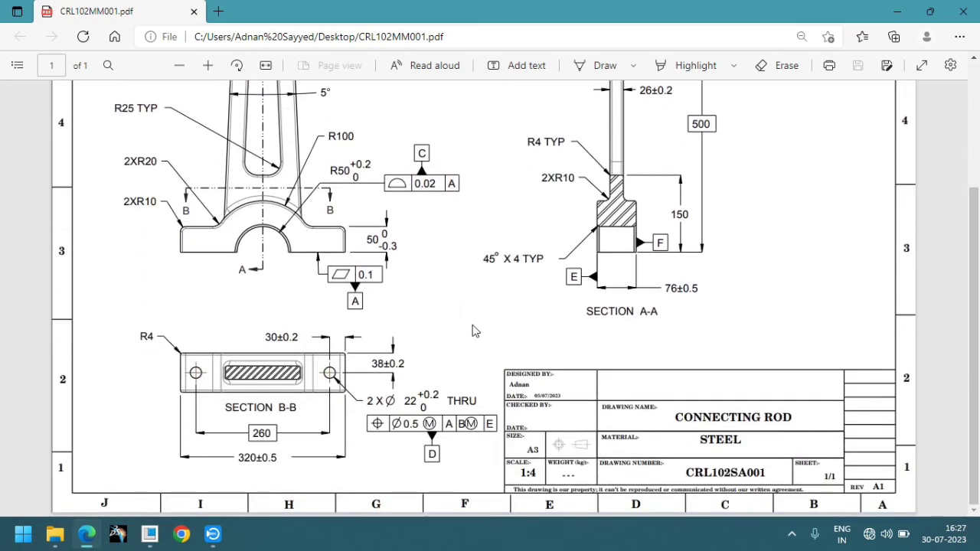
{"action": "key", "text": "alt+Tab"}
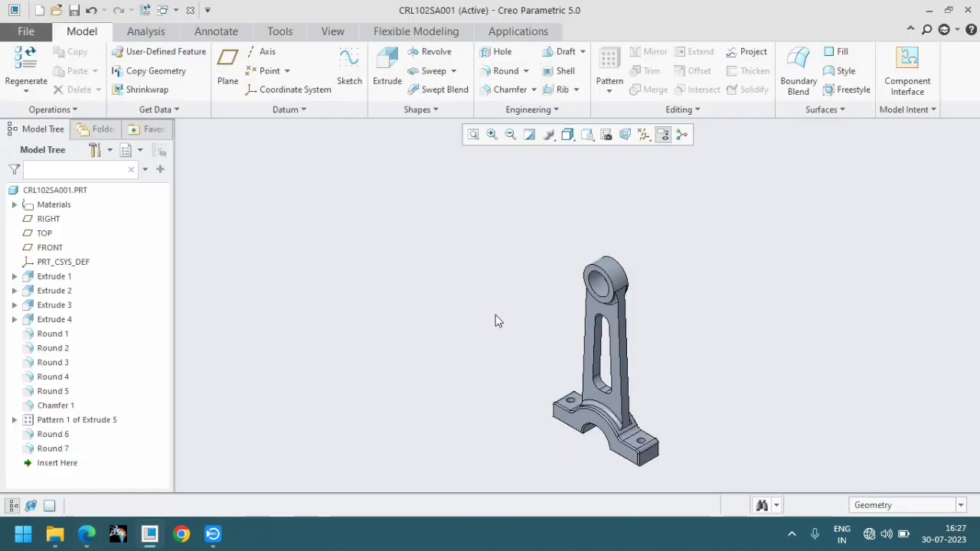
{"action": "key", "text": "ctrl+d"}
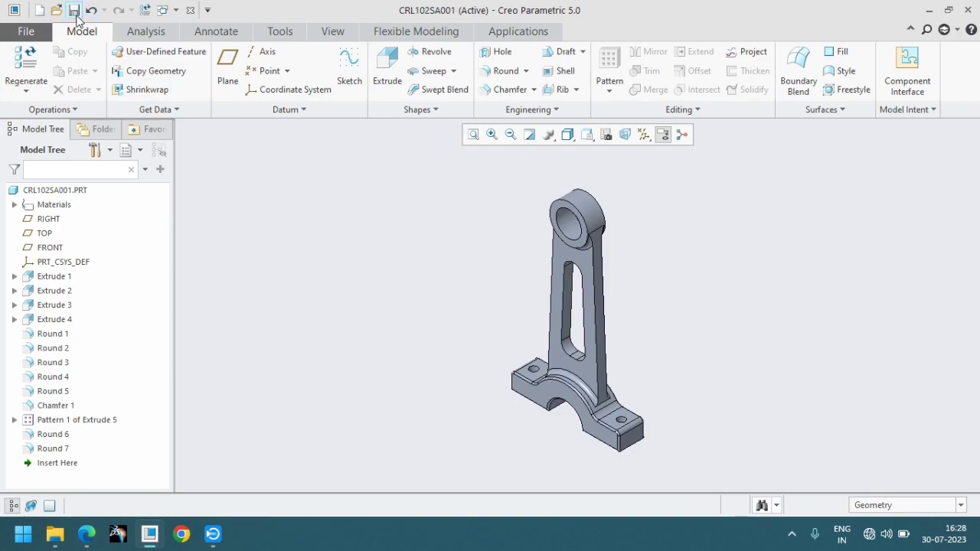
- Save the part CRL102SA001
{"action": "left_click", "coordinate": [38, 33]}
{"action": "left_click", "coordinate": [39, 110]}
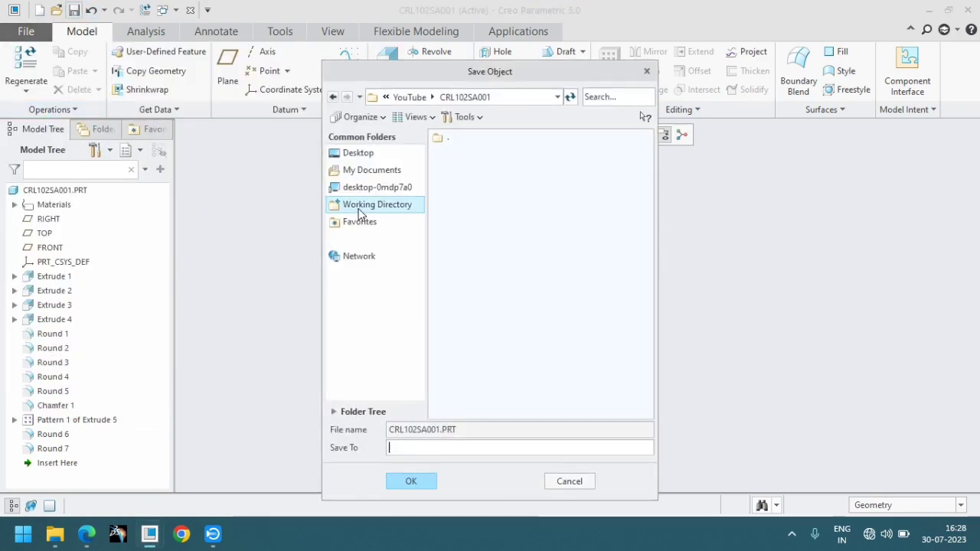
{"action": "left_click", "coordinate": [411, 480]}
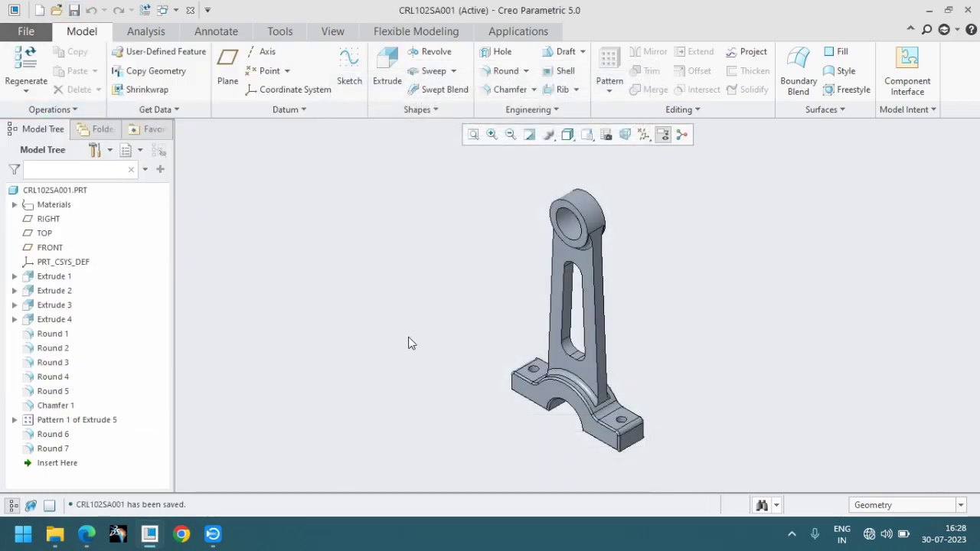
- Cancel Save a Copy and answer No to exiting Creo
{"action": "left_click", "coordinate": [29, 32]}
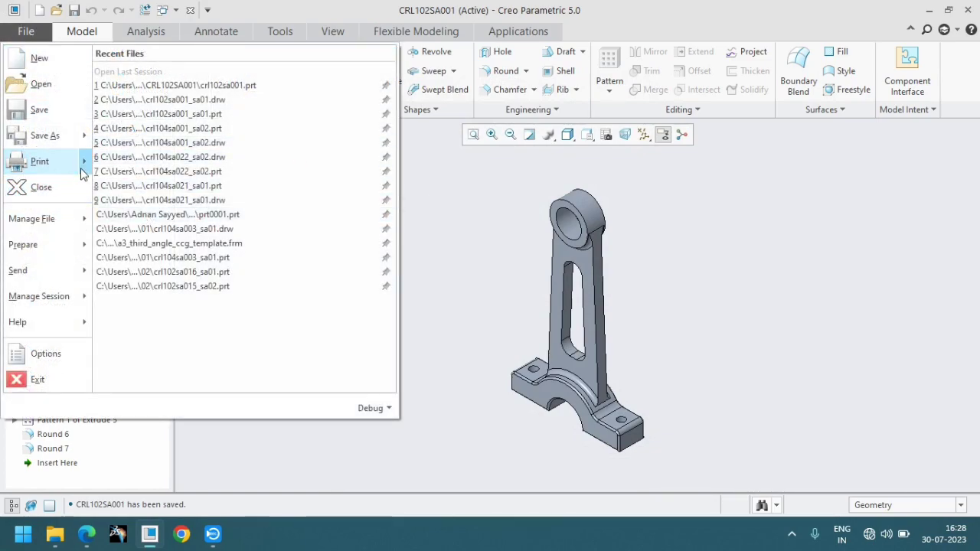
{"action": "left_click", "coordinate": [76, 142]}
{"action": "left_click", "coordinate": [589, 480]}
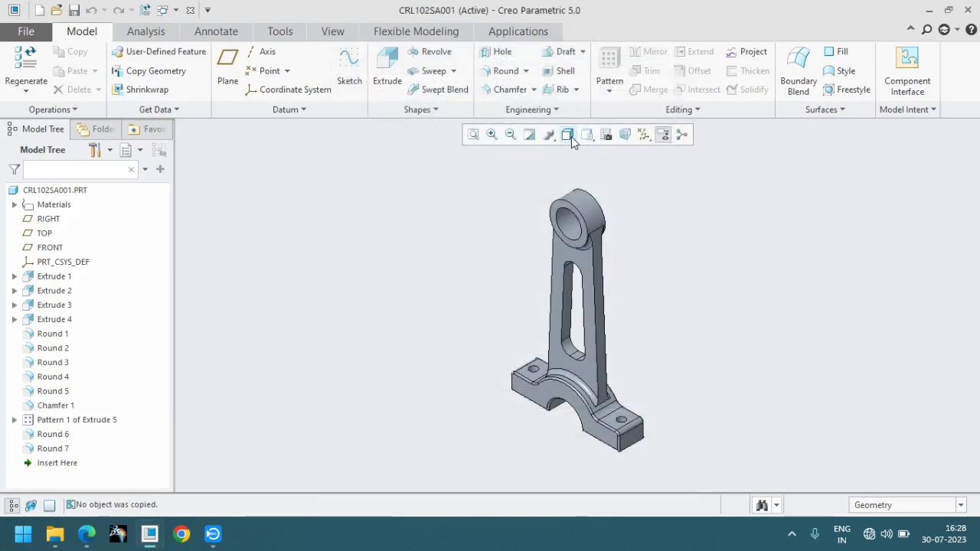
{"action": "middle_click_drag", "start_coordinate": [675, 295], "coordinate": [700, 262], "text": "ctrl"}
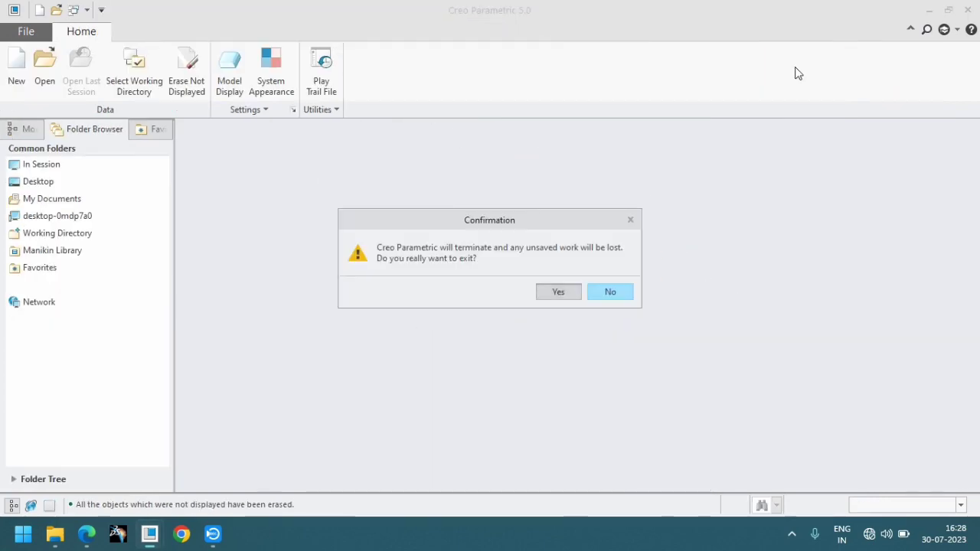
{"action": "left_click", "coordinate": [592, 297]}
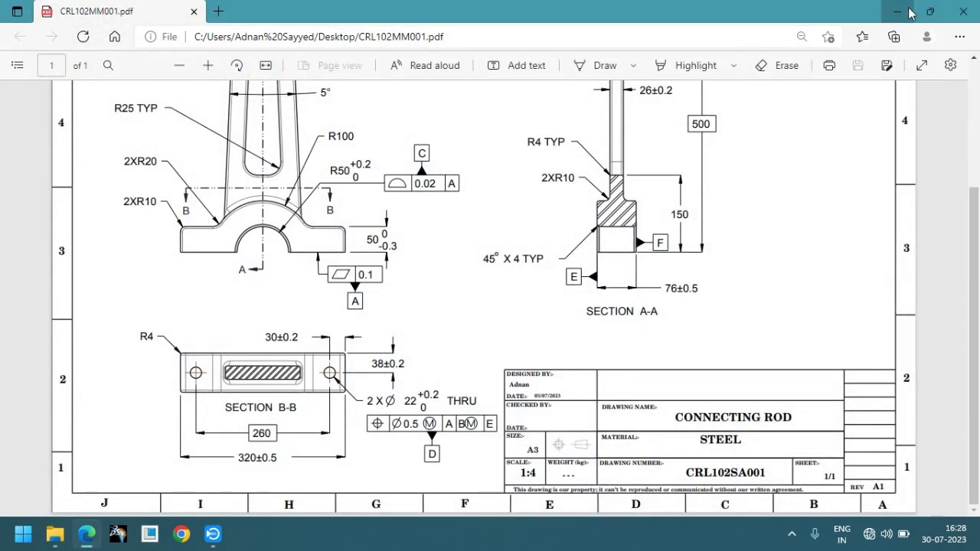
- Check crl102sa001.prt.1 in the YouTube\CRL102SA001 folder at large icons, then close File Explorer
{"action": "left_click", "coordinate": [897, 11]}
{"action": "double_click", "coordinate": [90, 244]}
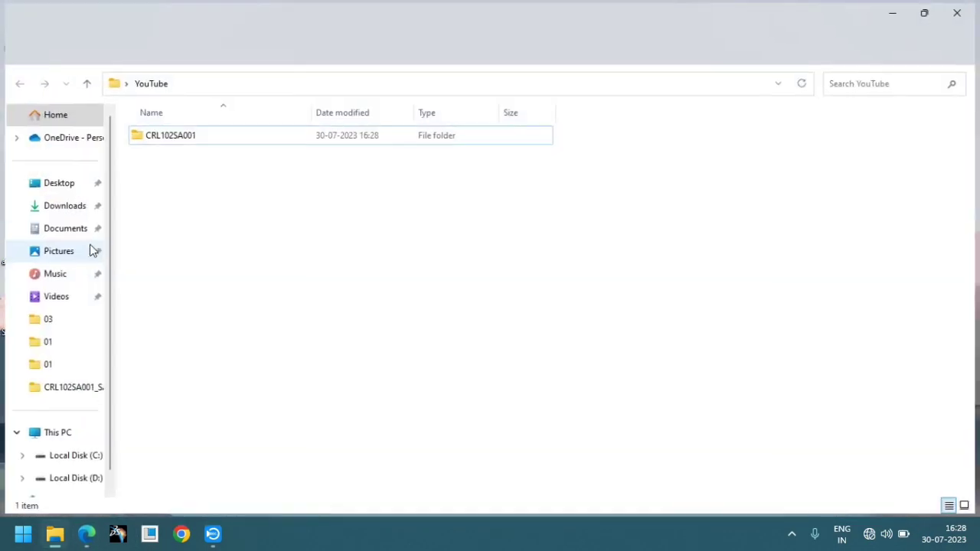
{"action": "double_click", "coordinate": [145, 136]}
{"action": "scroll", "coordinate": [306, 254], "scroll_direction": "up", "scroll_amount": 2, "text": "ctrl"}
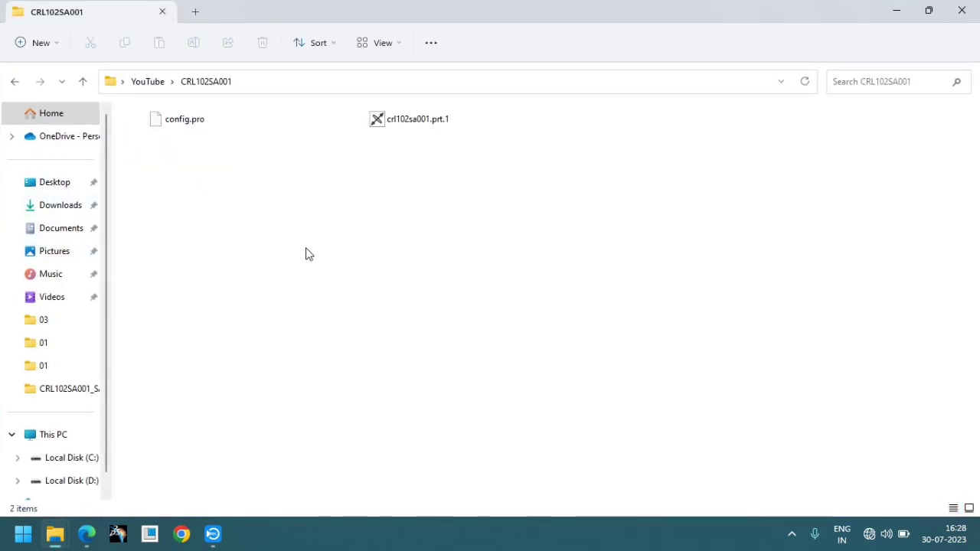
{"action": "scroll", "coordinate": [306, 254], "scroll_direction": "up", "scroll_amount": 2, "text": "ctrl"}
{"action": "scroll", "coordinate": [381, 248], "scroll_direction": "up", "scroll_amount": 2, "text": "ctrl"}
{"action": "scroll", "coordinate": [237, 162], "scroll_direction": "up", "scroll_amount": 2, "text": "ctrl"}
{"action": "scroll", "coordinate": [268, 207], "scroll_direction": "up", "scroll_amount": 1, "text": "ctrl"}
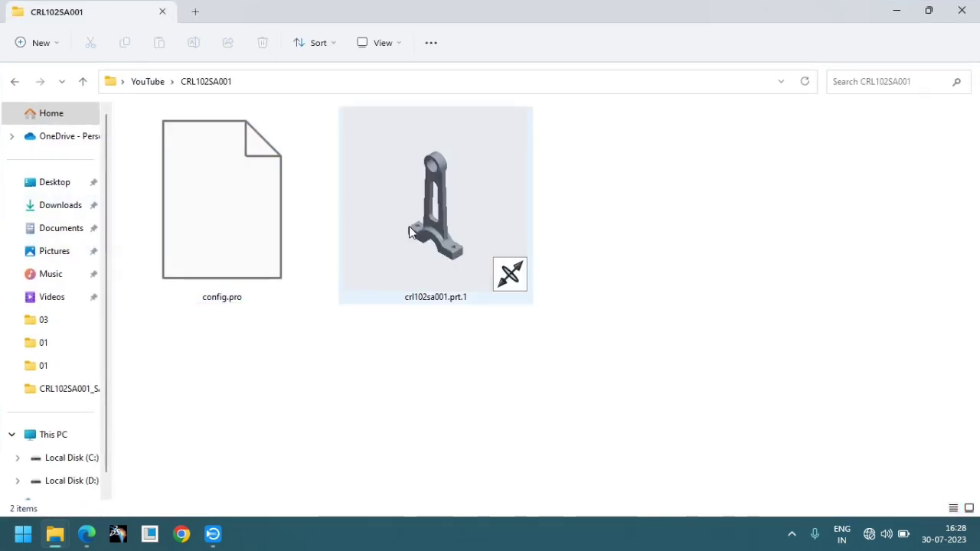
{"action": "key", "text": "alt+F4"}
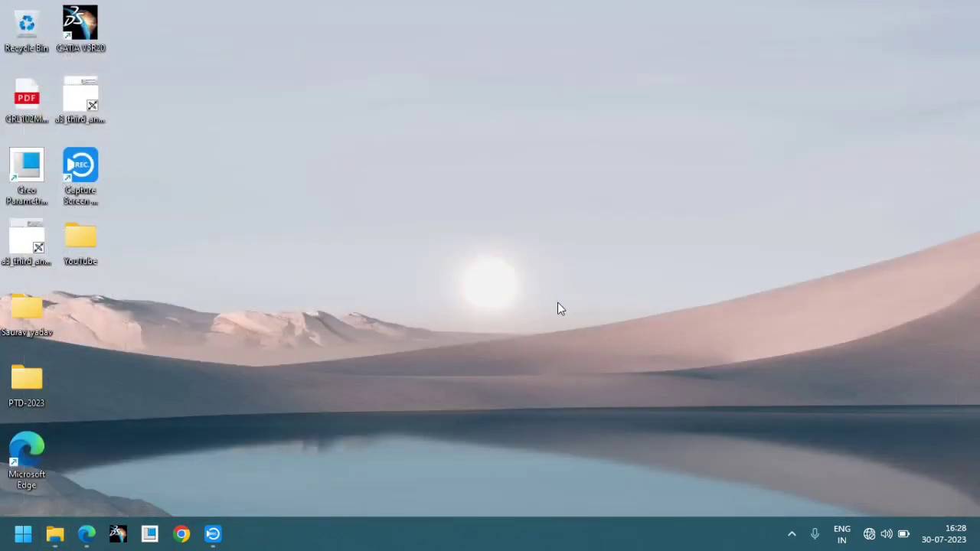